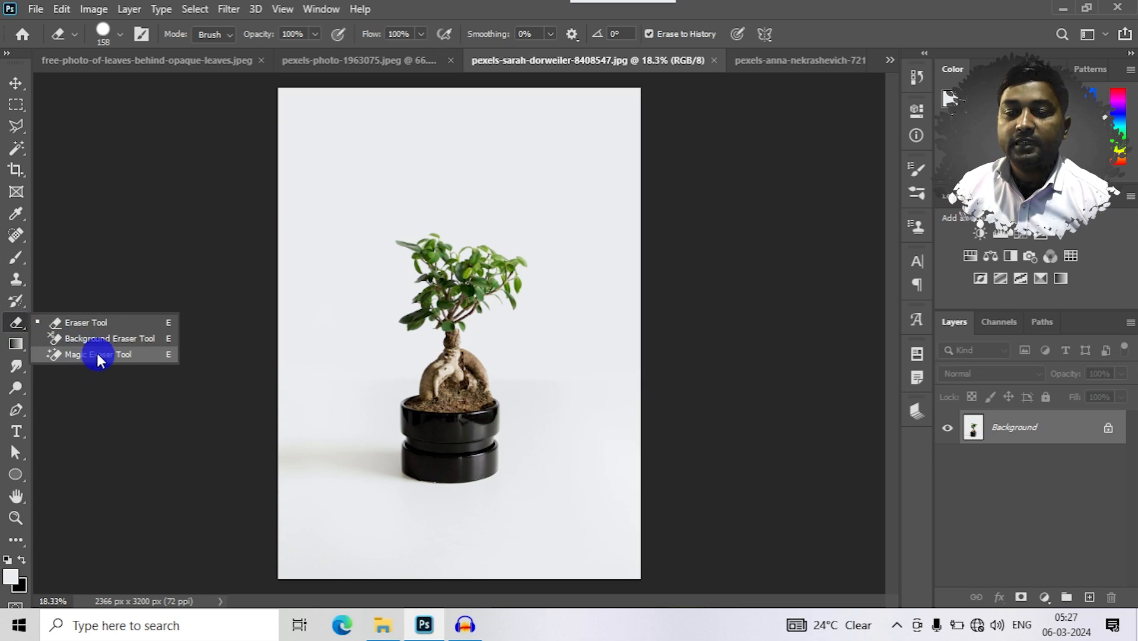
Step: Erase the light background around the potted bonsai with the Magic Eraser at tolerance 50
left_click(94, 354)
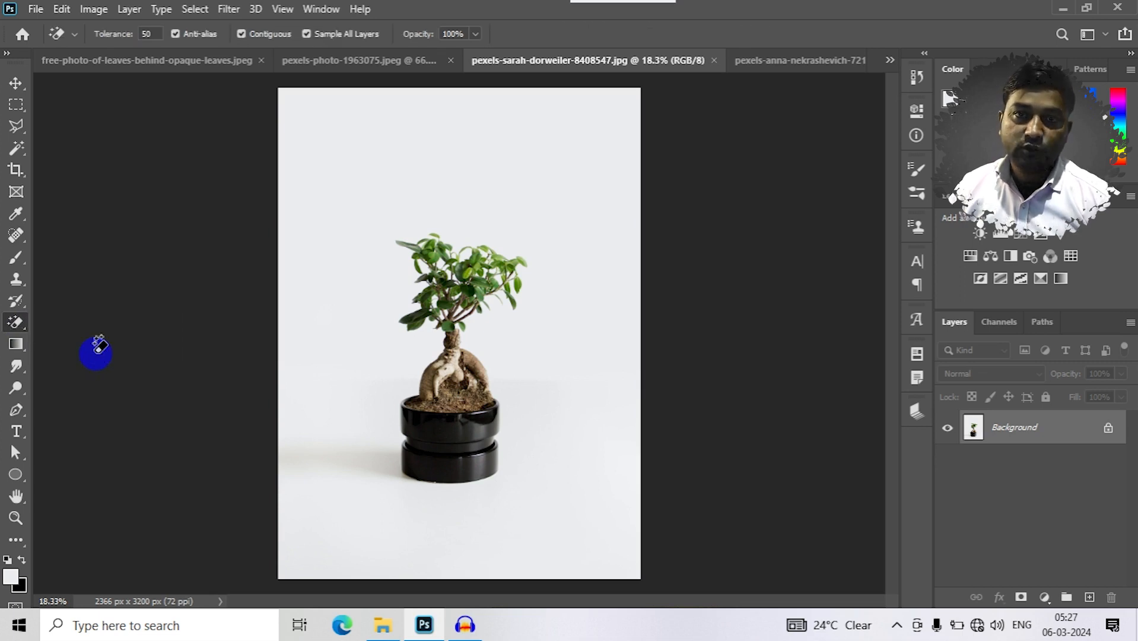
right_click(20, 320)
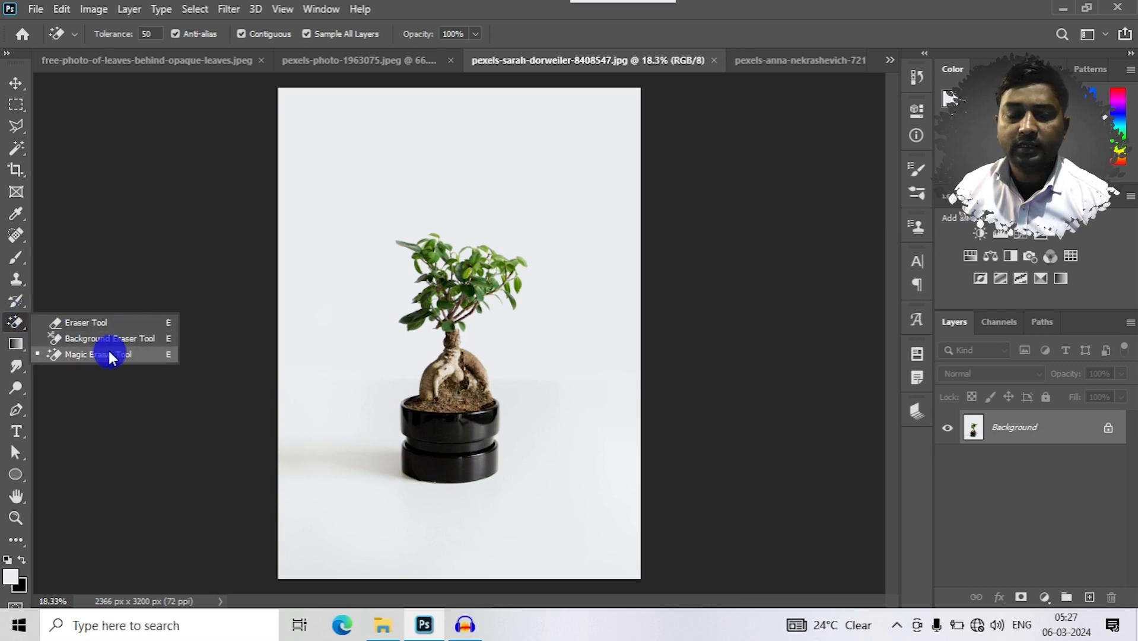
left_click(116, 356)
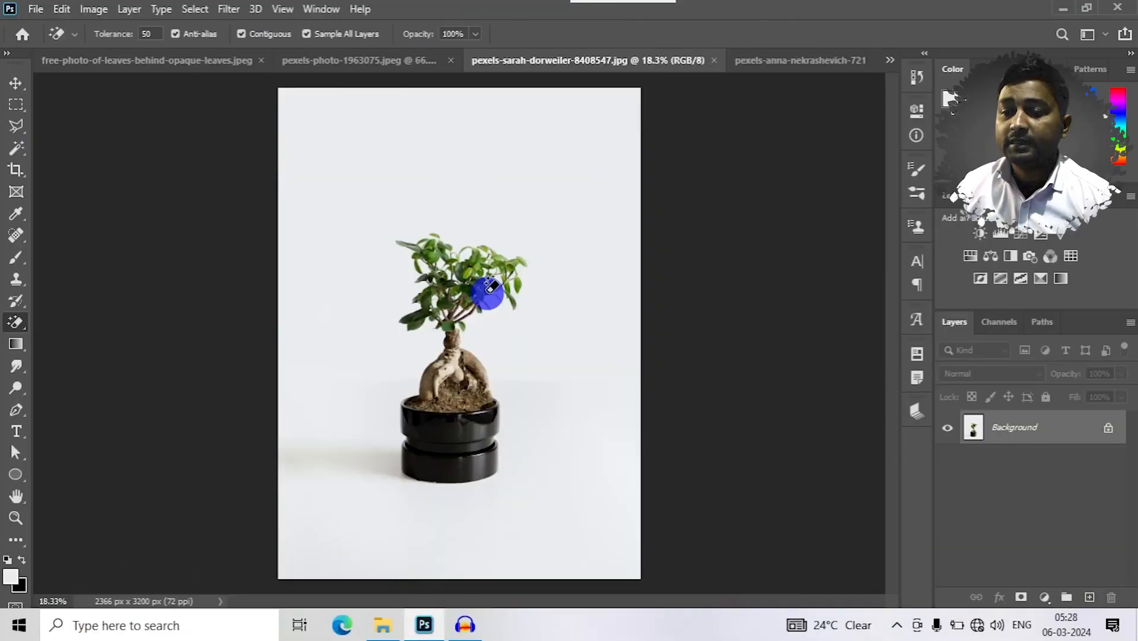
scroll(490, 287, "up", 2)
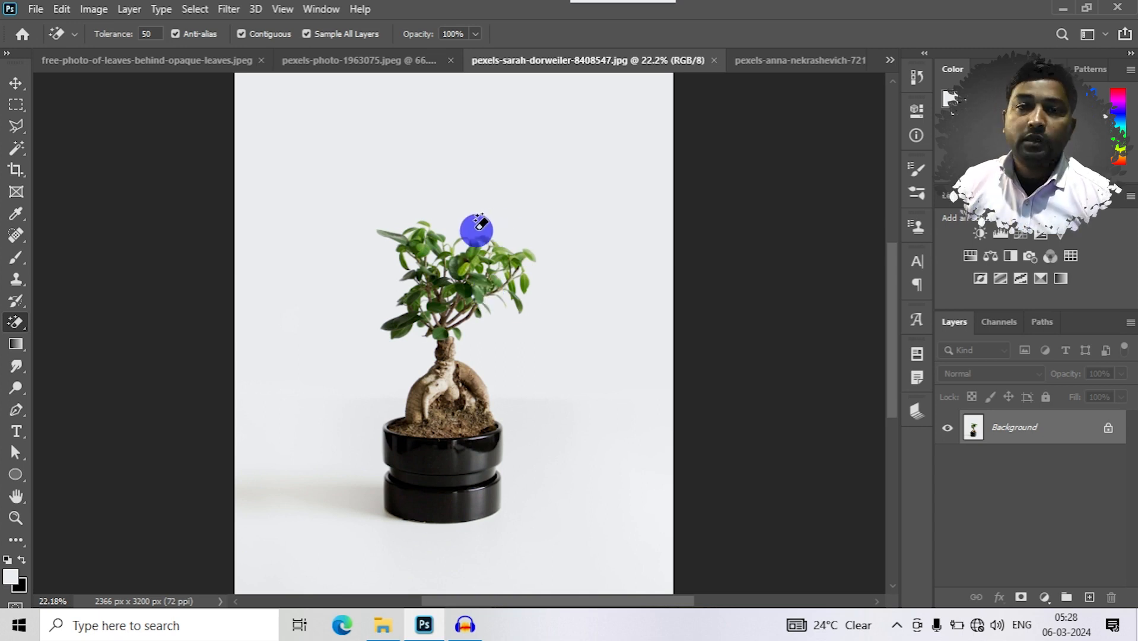
key("ctrl+minus")
key("ctrl+plus")
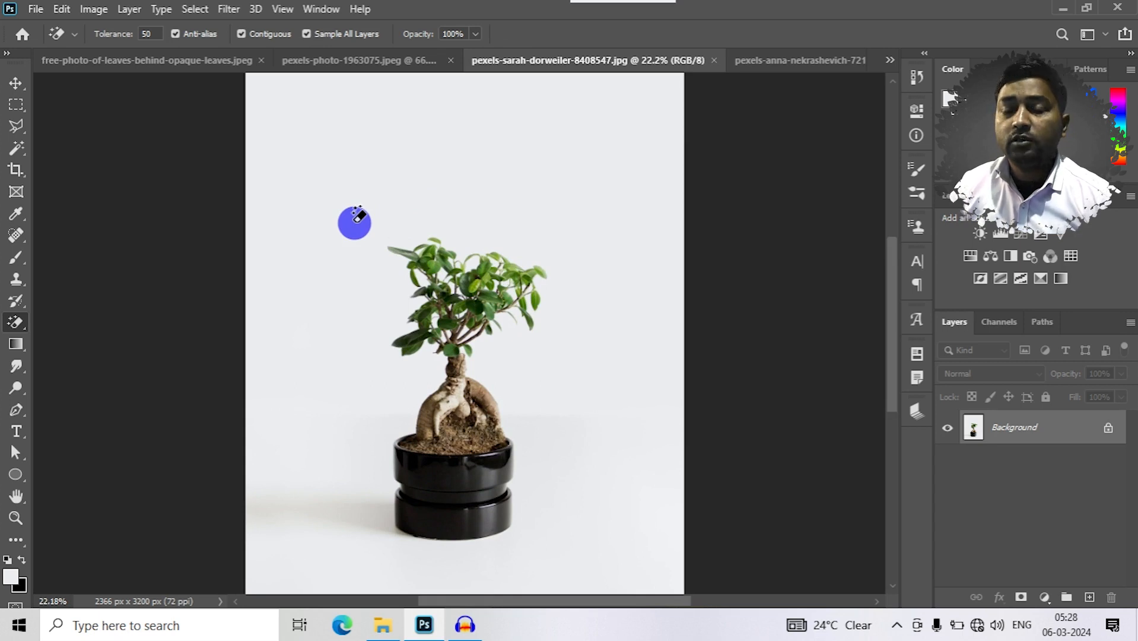
scroll(414, 190, "down", 2)
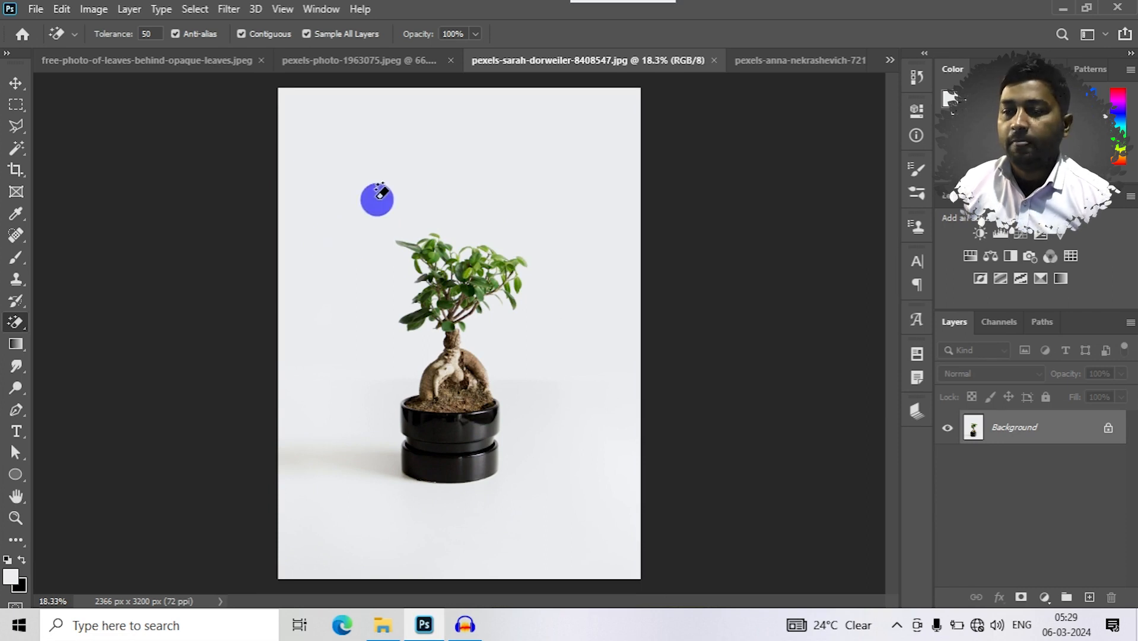
left_click(339, 198)
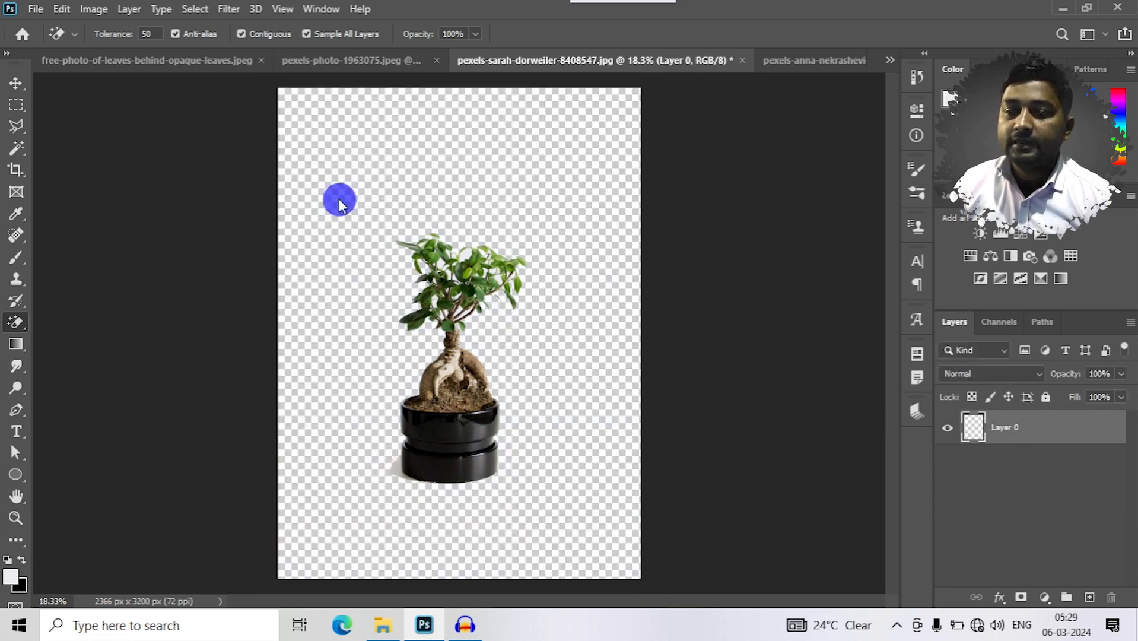
Step: Examine the bonsai cut-out up close, especially the gaps between the leaves and the edges around the pot
scroll(462, 364, "up", 5)
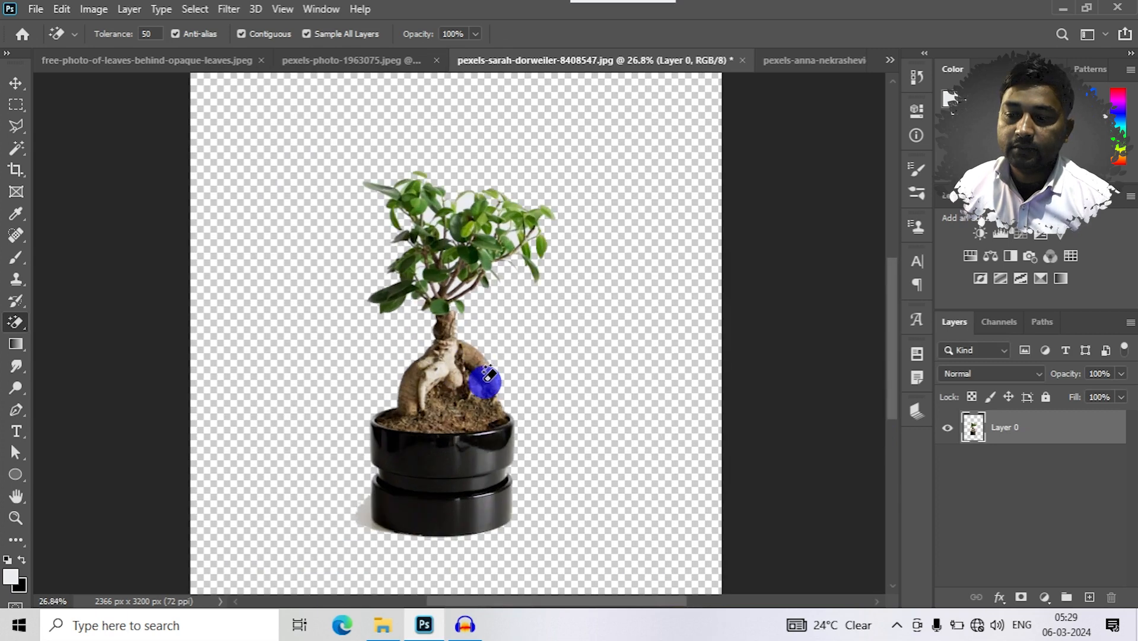
scroll(439, 256, "down", 4)
scroll(422, 242, "up", 3)
scroll(481, 219, "up", 4)
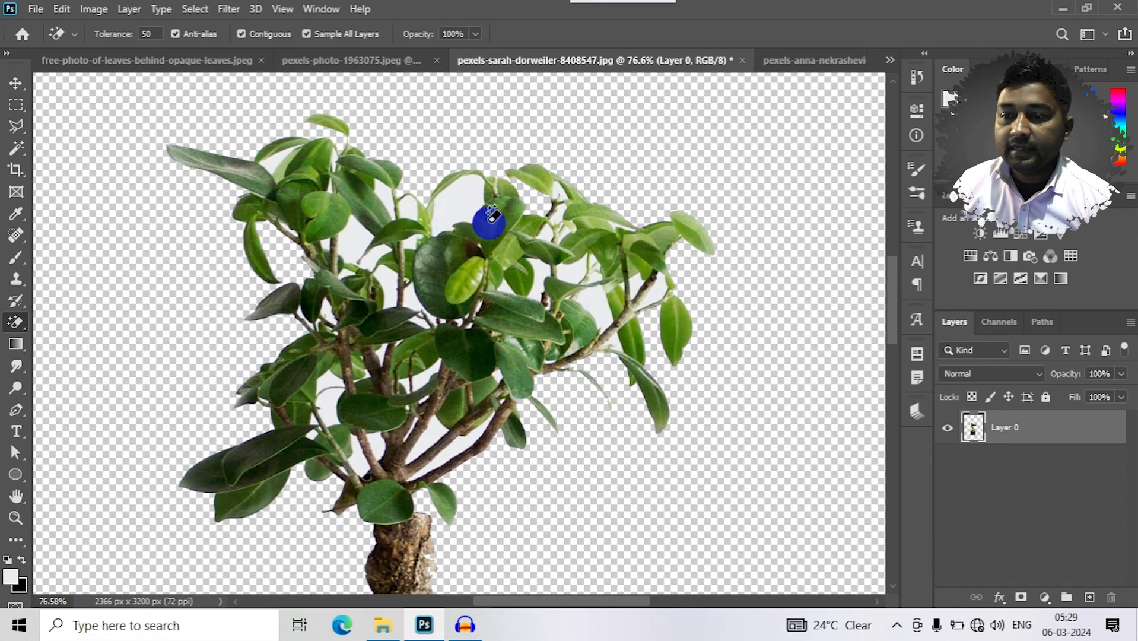
scroll(498, 279, "down", 4)
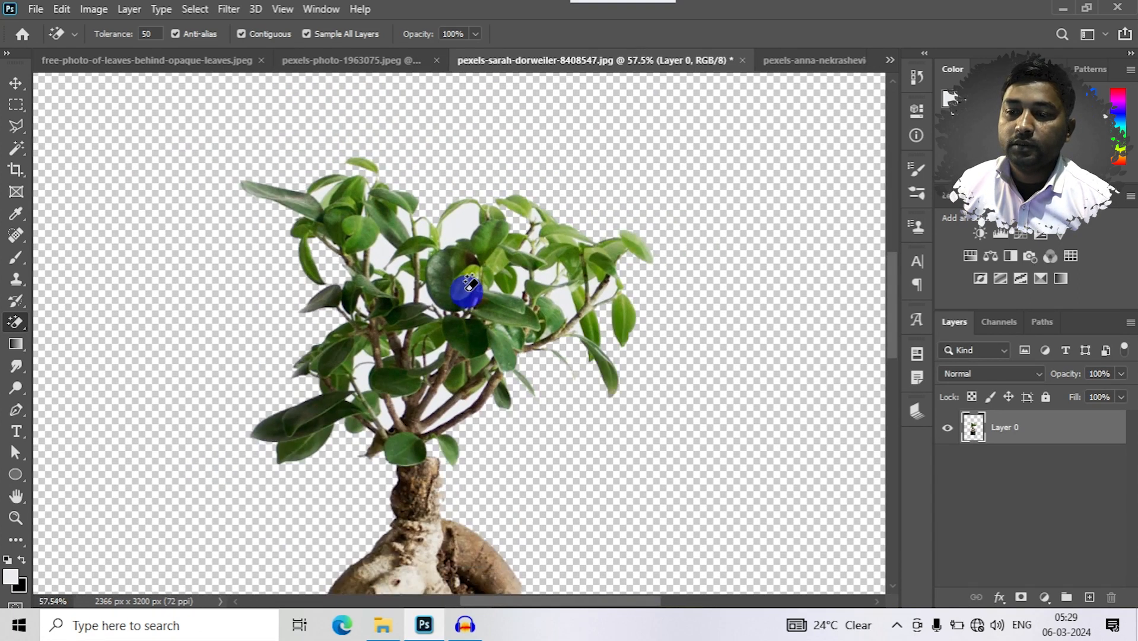
scroll(467, 285, "down", 2)
scroll(464, 284, "up", 1)
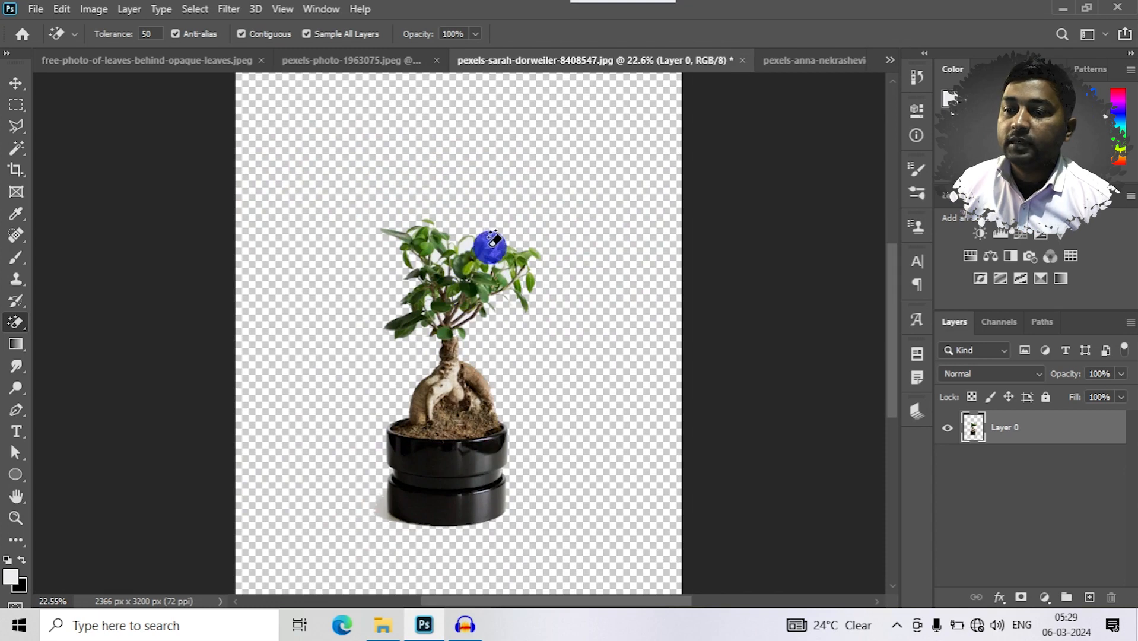
Step: Switch to the open image of the three red chillies and view the whole picture
left_click(816, 61)
scroll(517, 497, "up", 1)
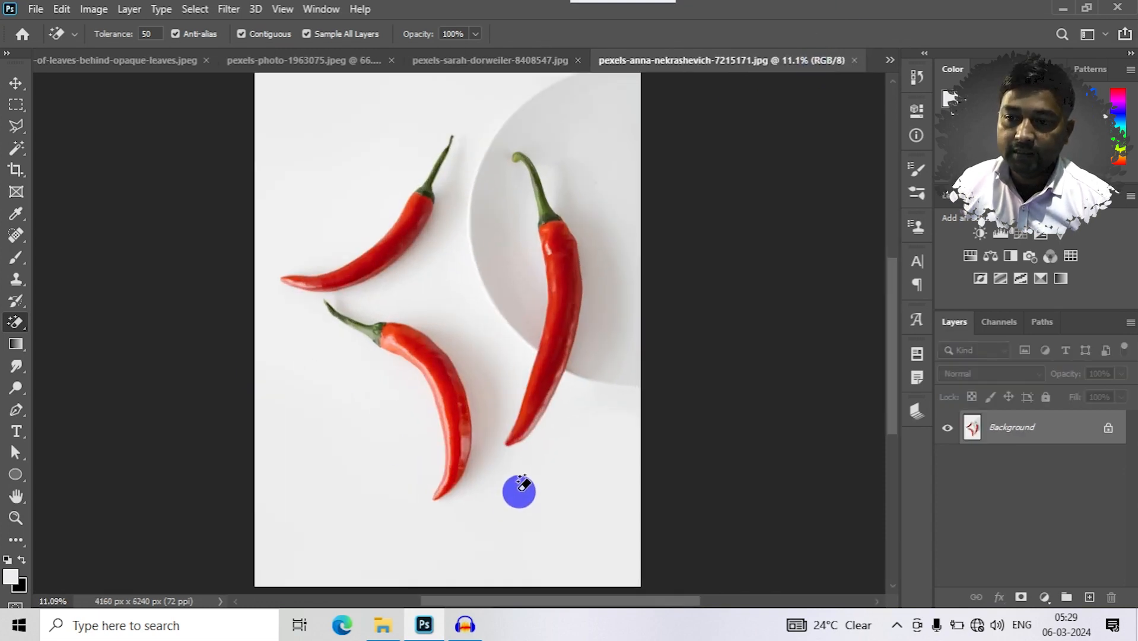
scroll(556, 442, "down", 2)
scroll(535, 409, "up", 1)
Step: Try erasing the white background around the chillies with the Magic Eraser at tolerance 25, and revert the image
left_click(159, 33)
left_click(107, 33)
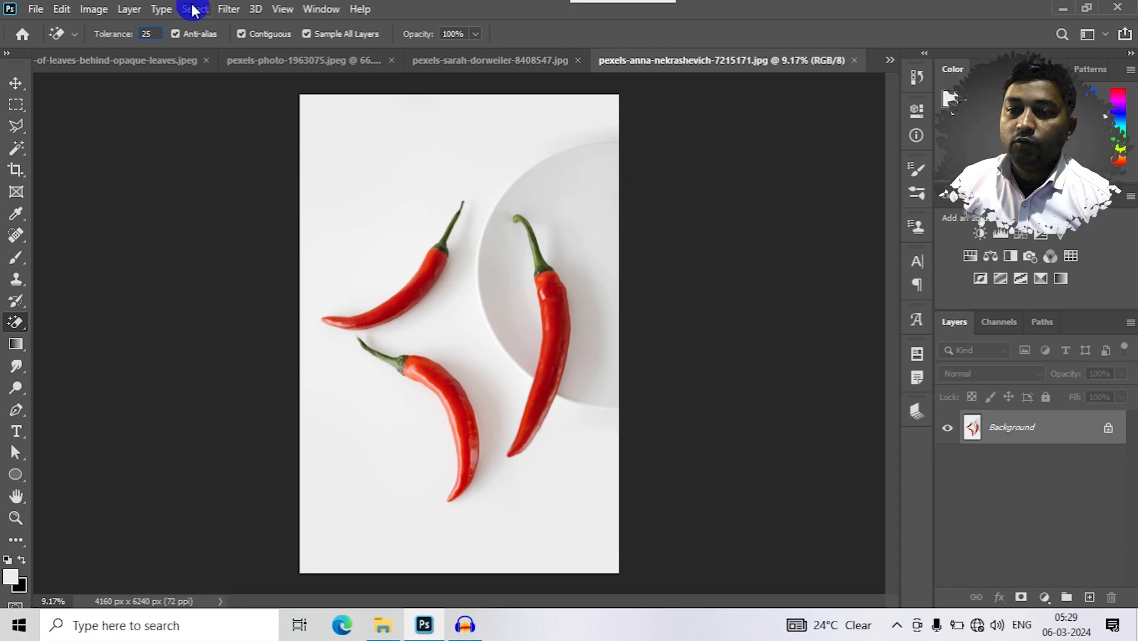
left_click(350, 166)
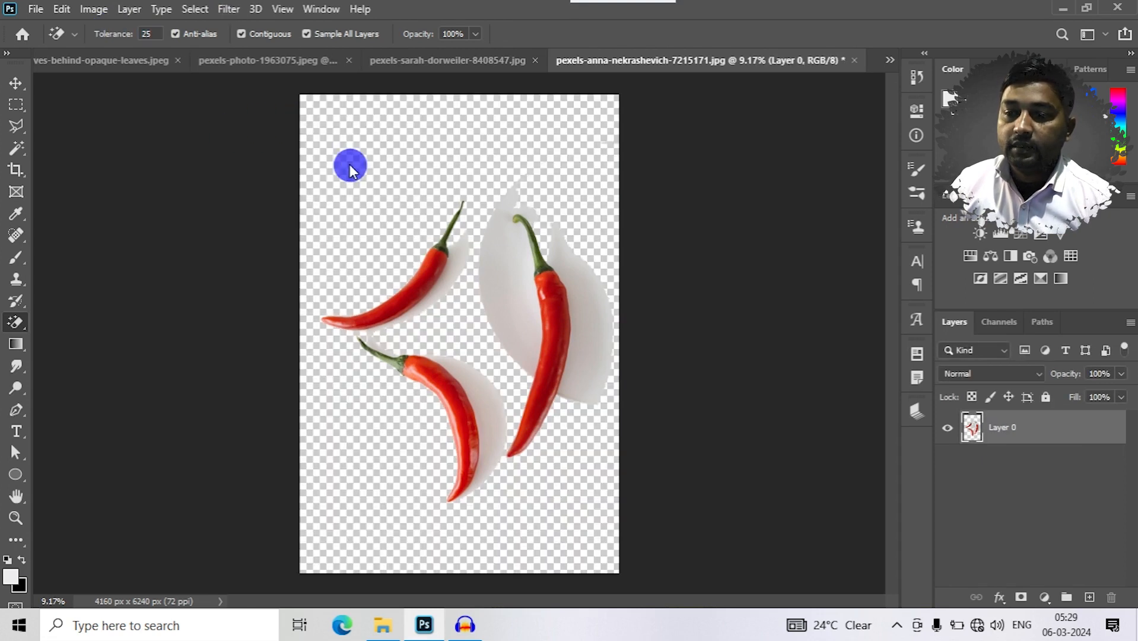
scroll(512, 357, "up", 2)
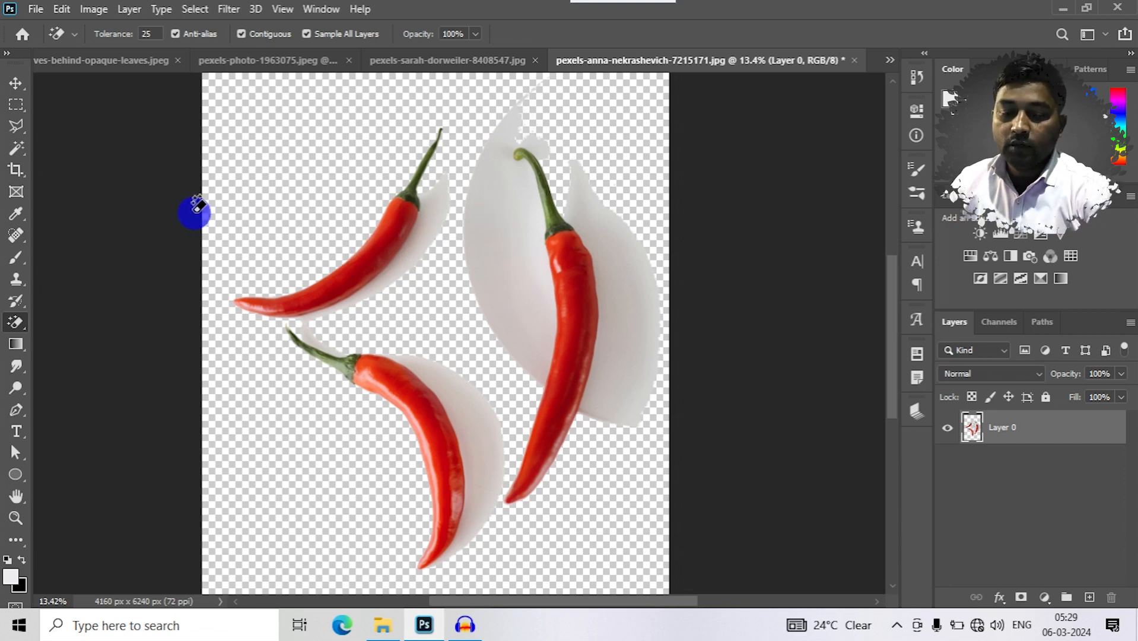
key("F12")
Step: Try erasing the chilli background from a point on the plate at tolerance 50, inspect the leftover plate rim, and revert the image
left_click(156, 32)
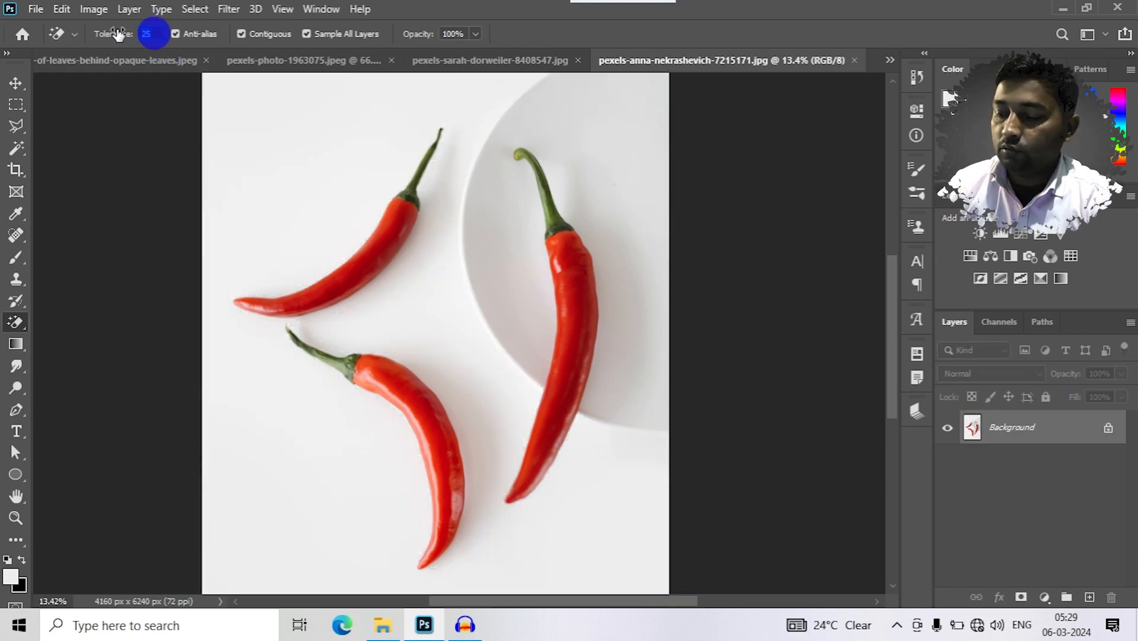
type("5")
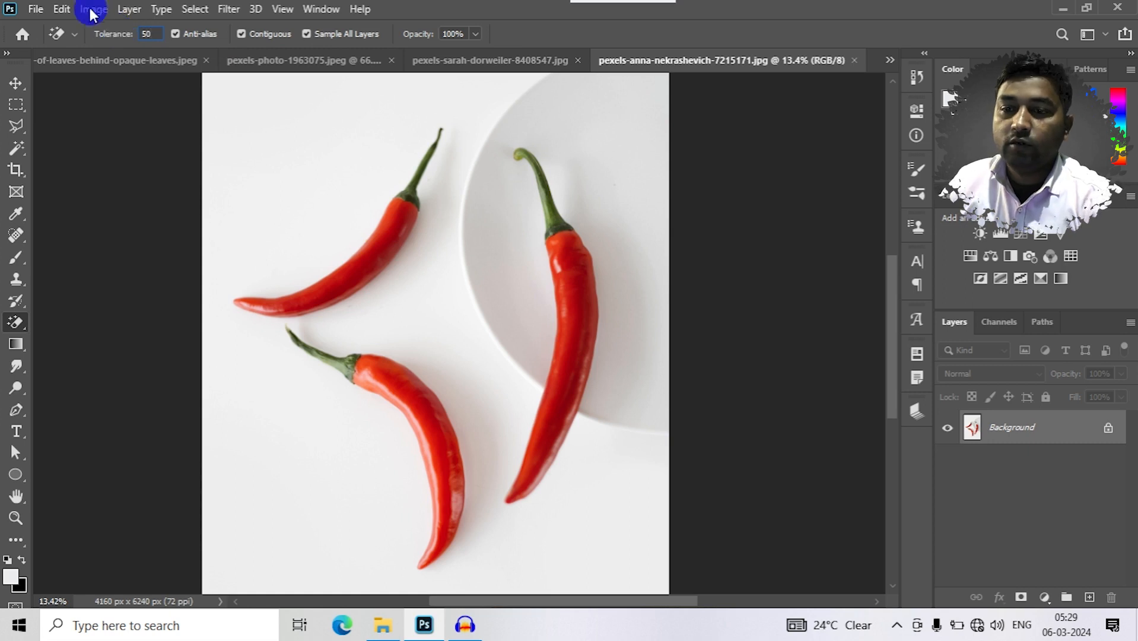
left_click(479, 247)
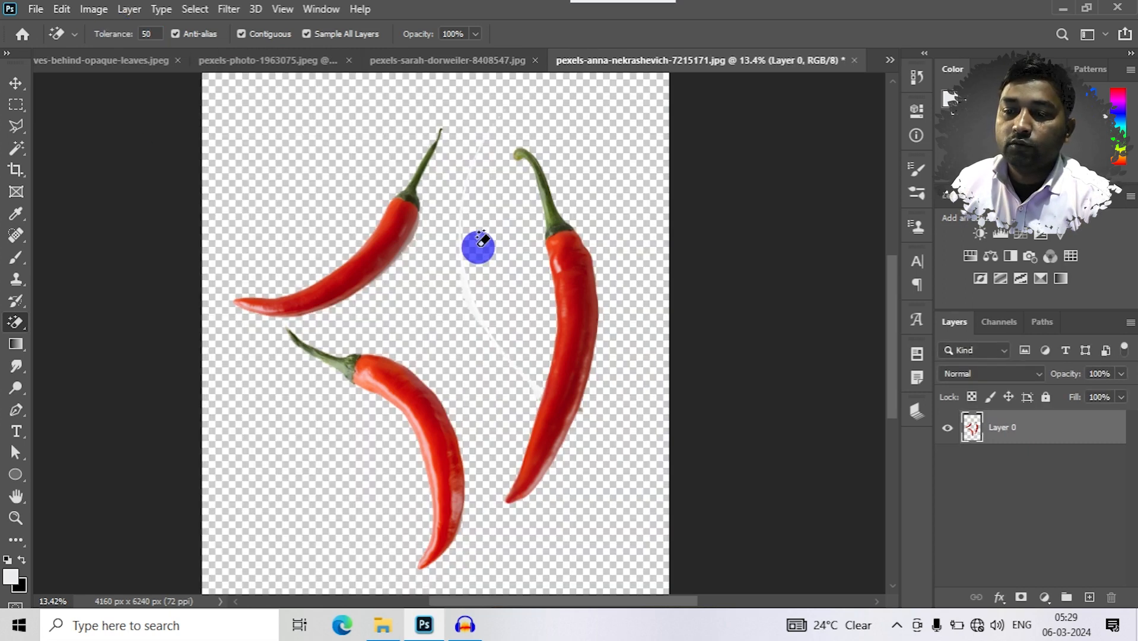
scroll(382, 323, "up", 4)
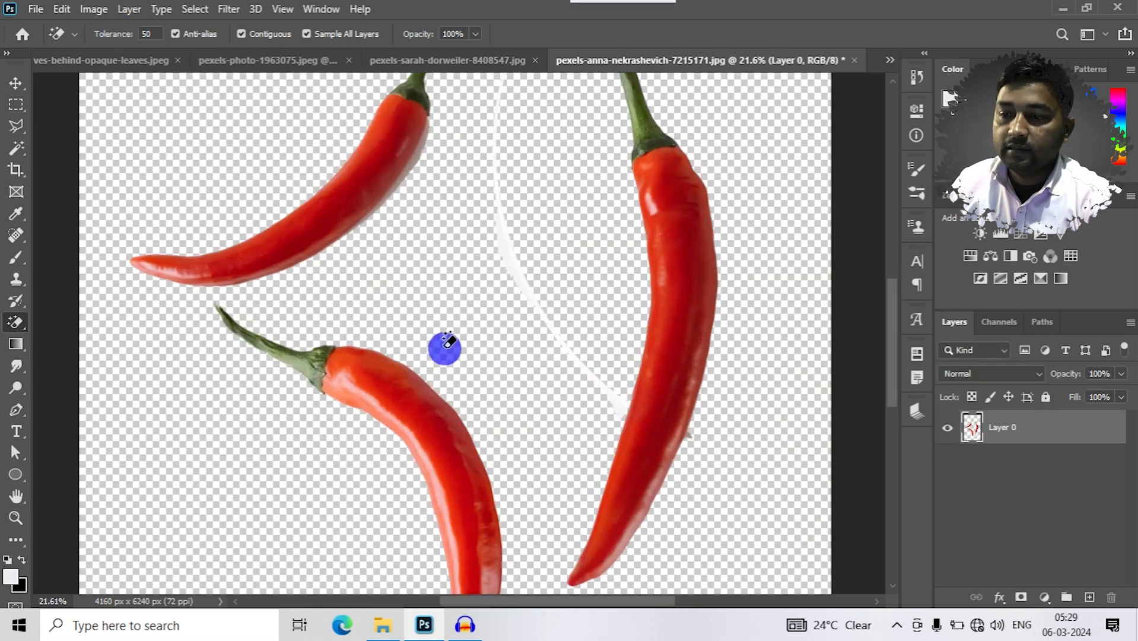
scroll(448, 338, "up", 2)
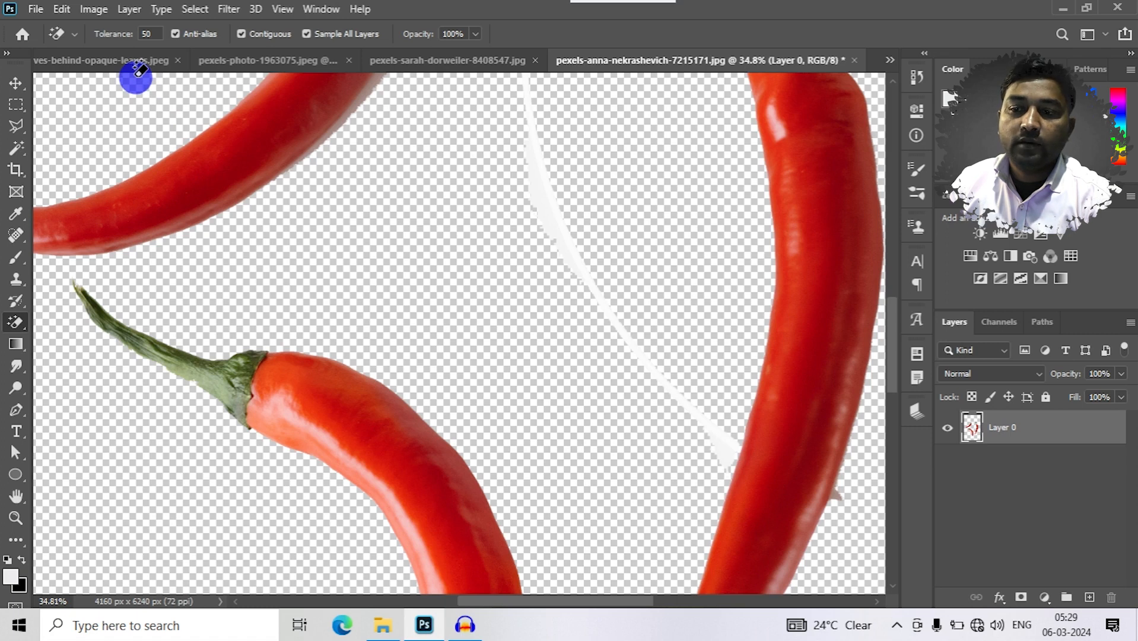
scroll(541, 246, "down", 2)
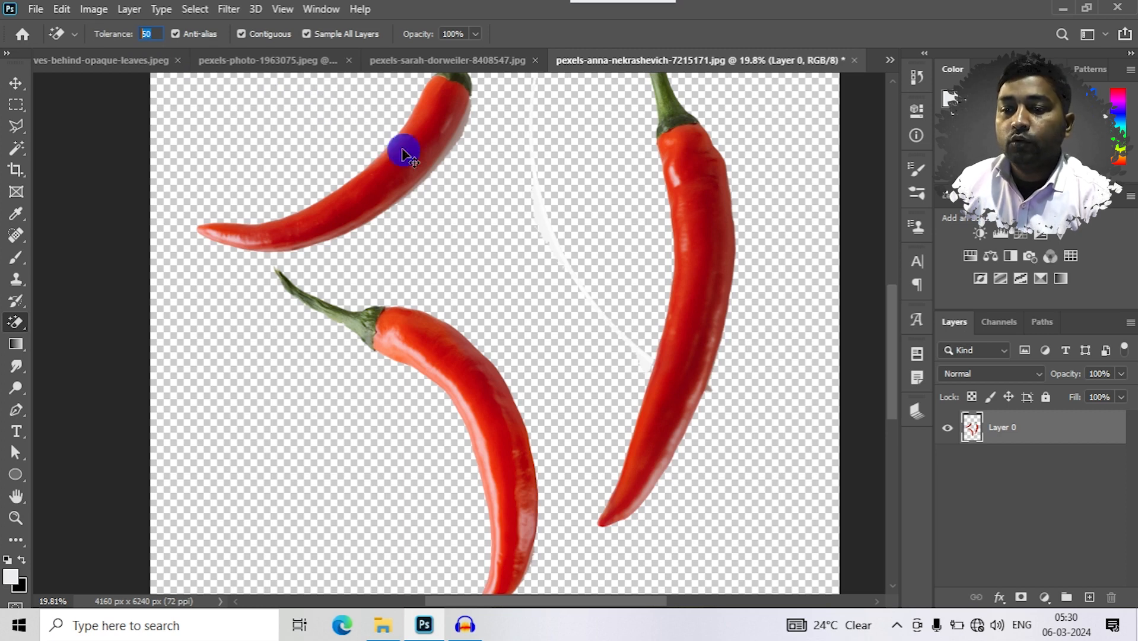
key("F12")
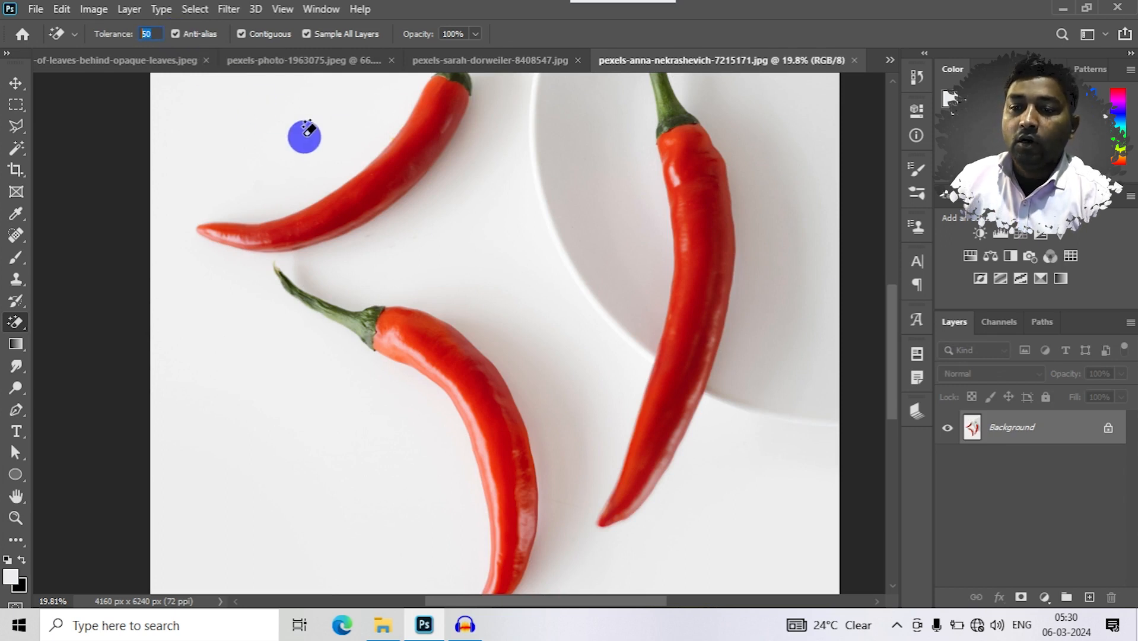
Step: Try erasing the background above the upper chilli with anti-aliasing on, inspect its edge at pixel level, and revert the image
left_click(299, 139)
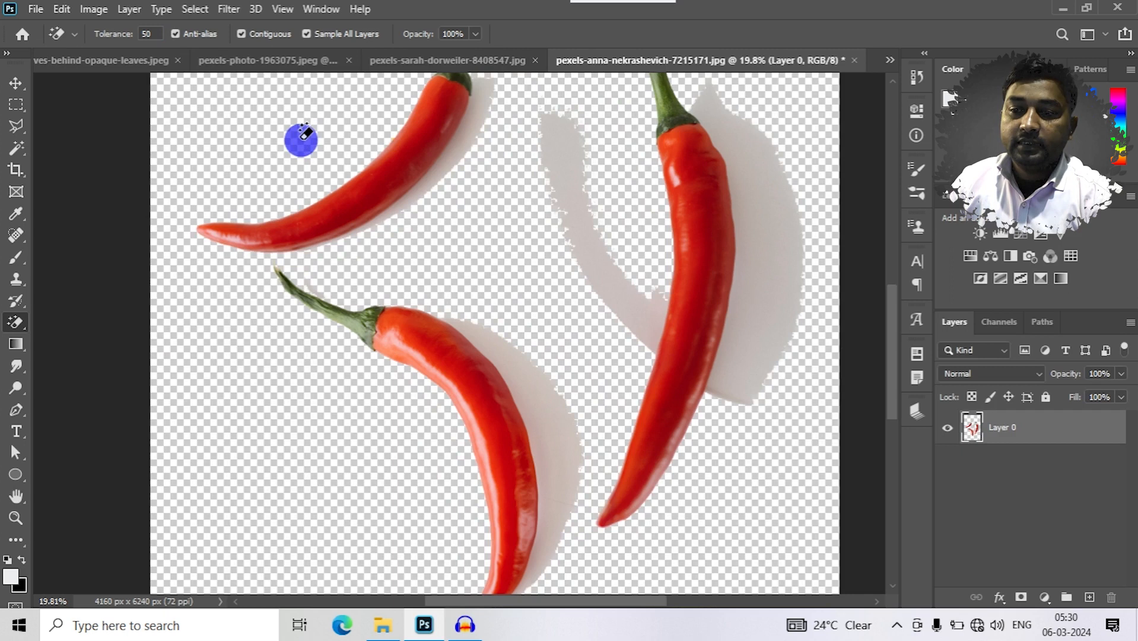
scroll(303, 148, "up", 4)
scroll(355, 203, "up", 10)
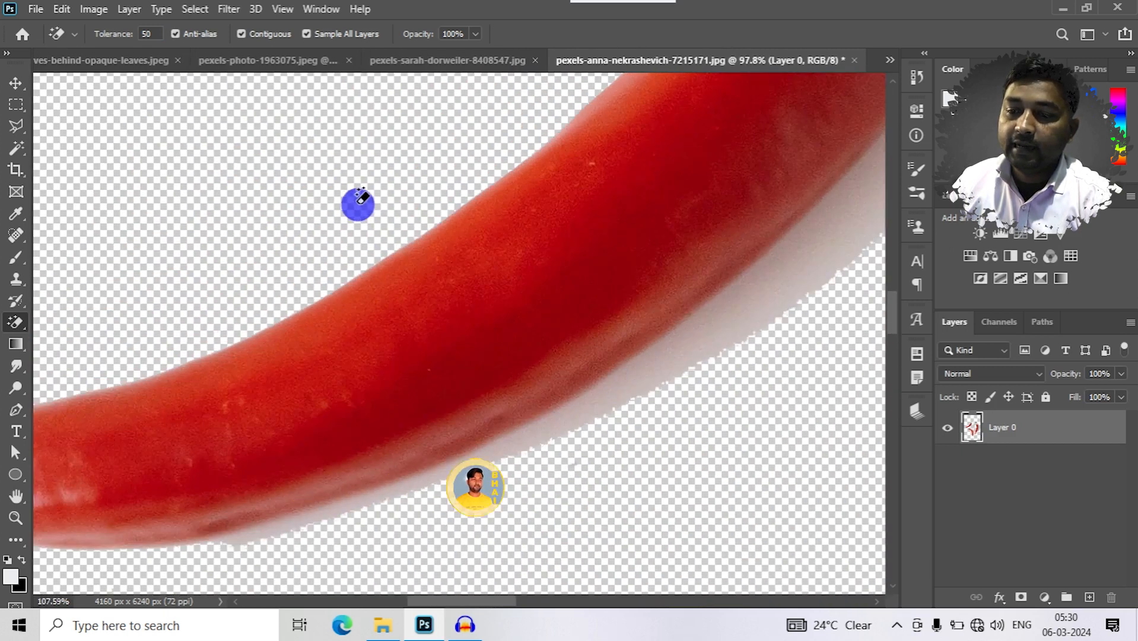
scroll(455, 285, "up", 8)
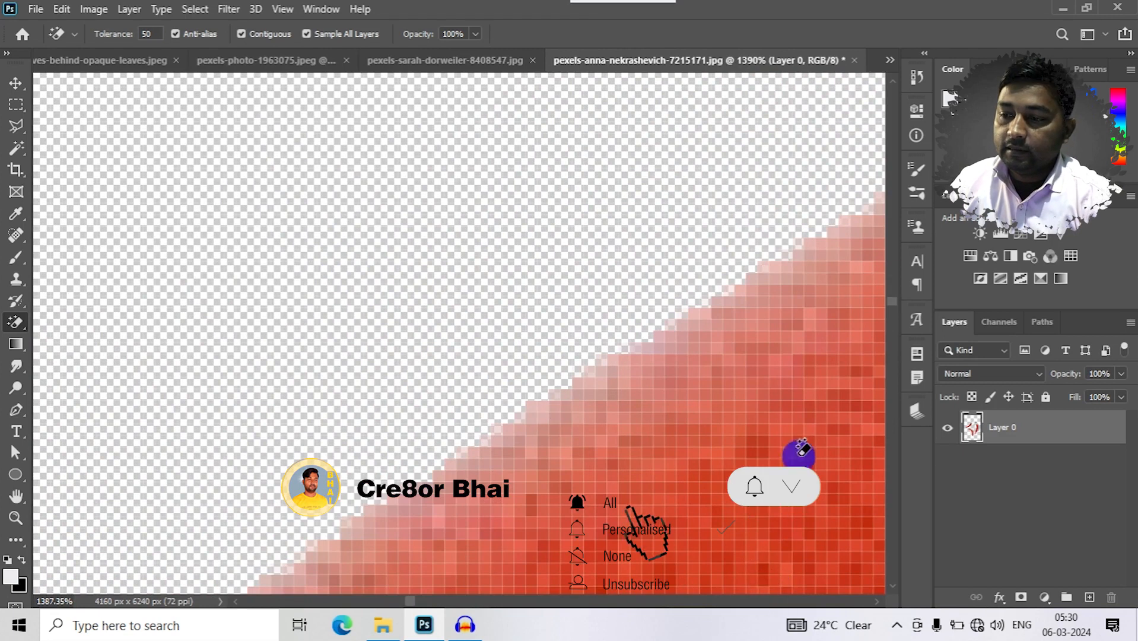
scroll(625, 333, "up", 4)
key("F12")
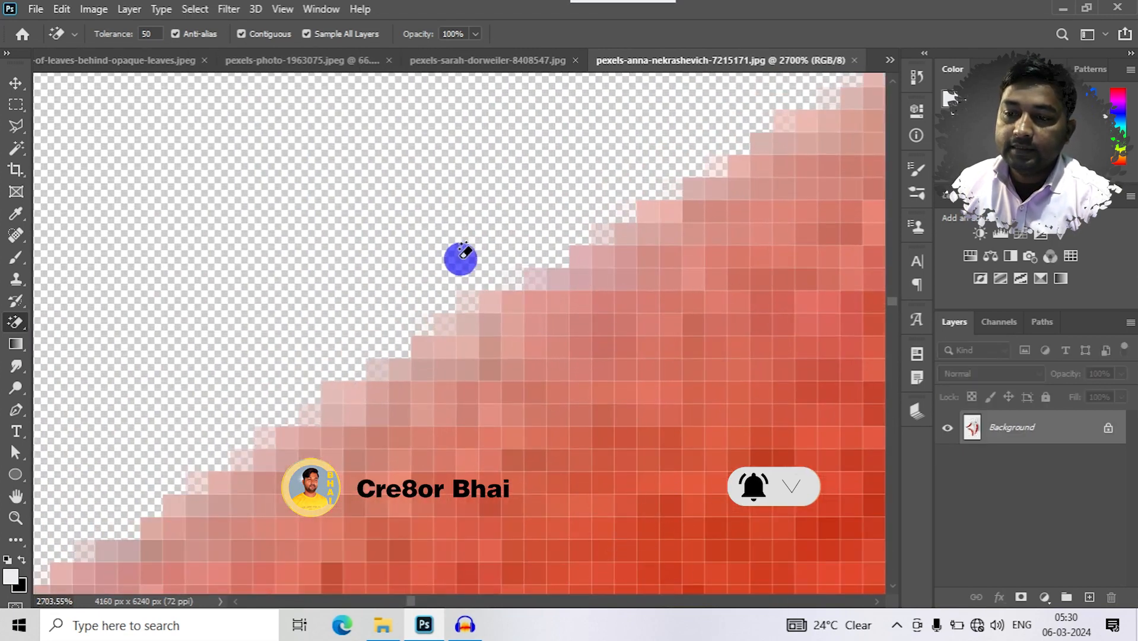
Step: Turn off anti-aliasing, try erasing the background beside the chilli, and inspect the edge pixels
left_click(175, 33)
left_click(197, 182)
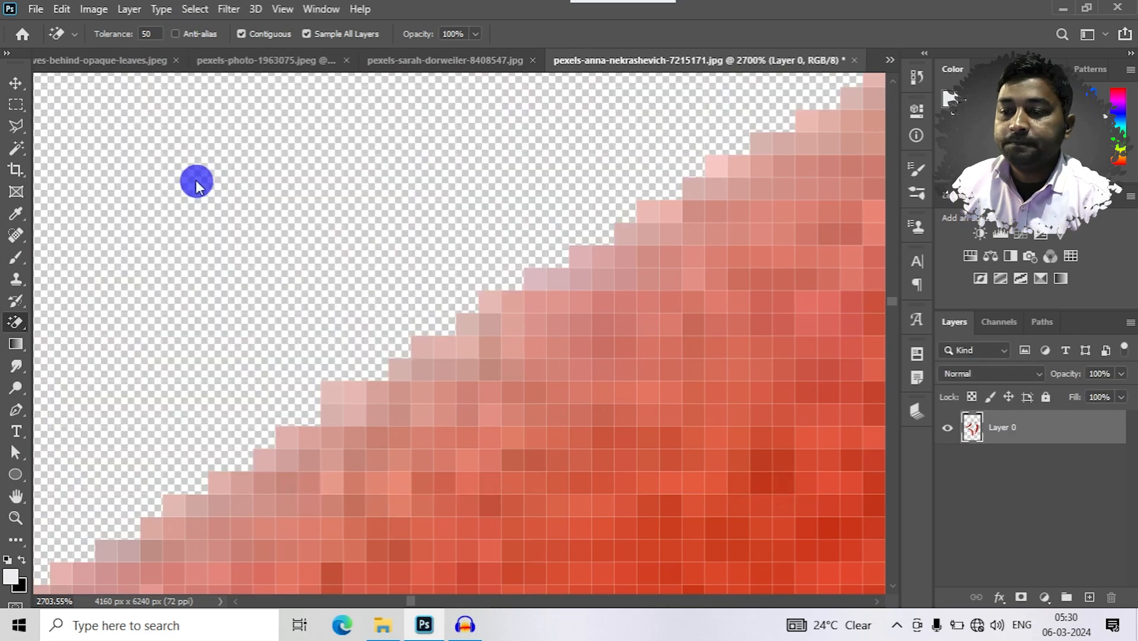
scroll(414, 353, "up", 6)
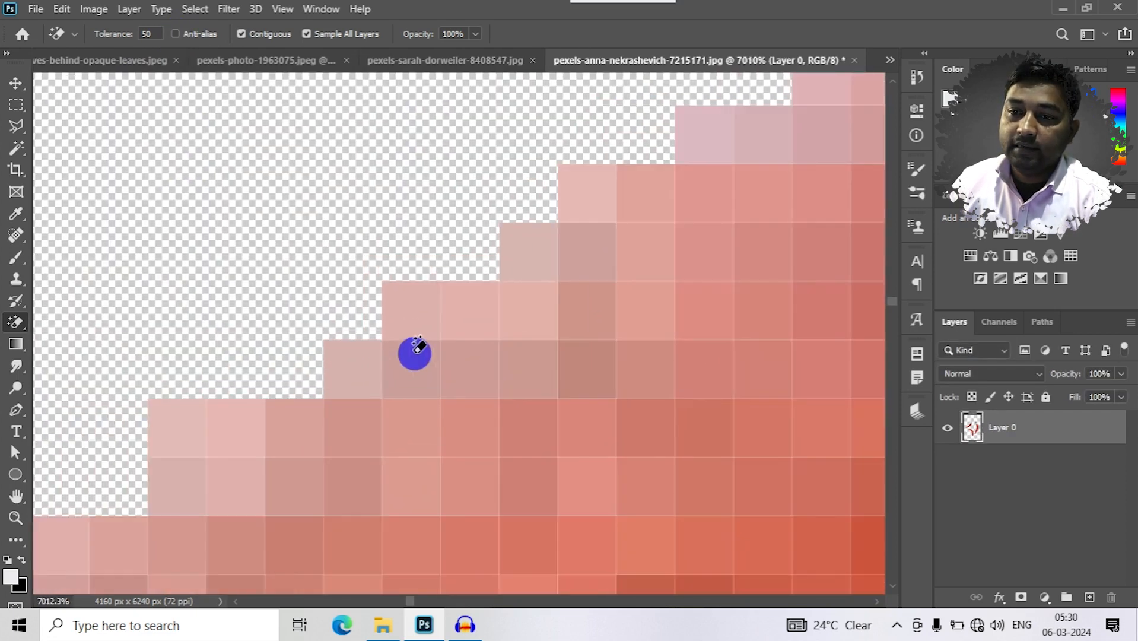
Step: Turn anti-aliasing back on, undo the previous erase, try erasing the background beside the chilli again, and undo that too
left_click(174, 34)
left_click(179, 83)
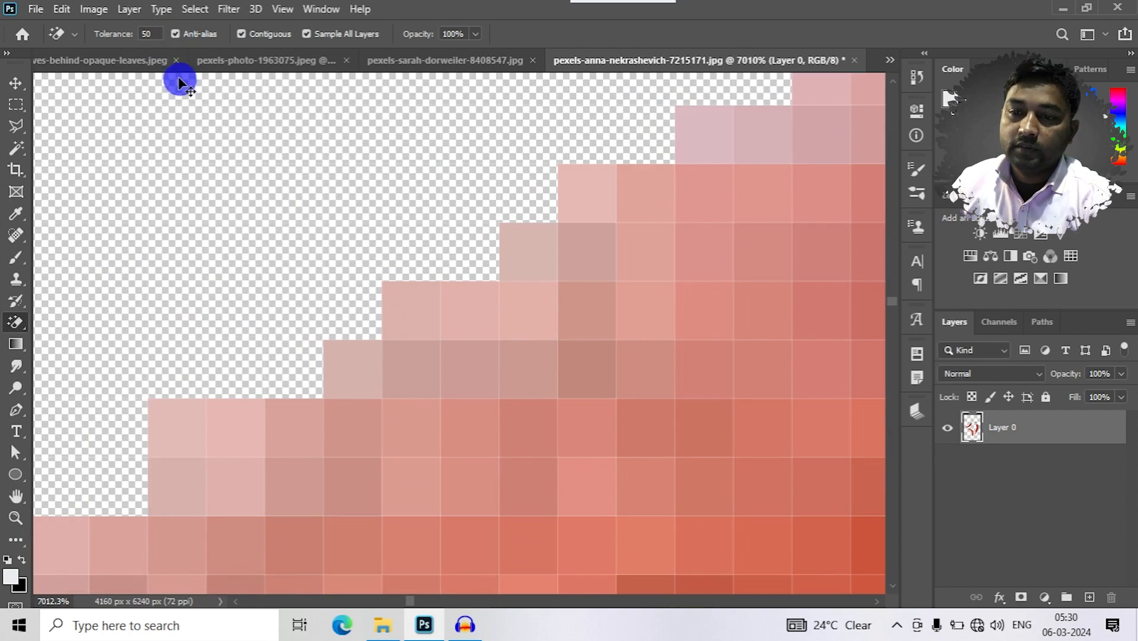
key("ctrl+z")
left_click(144, 121)
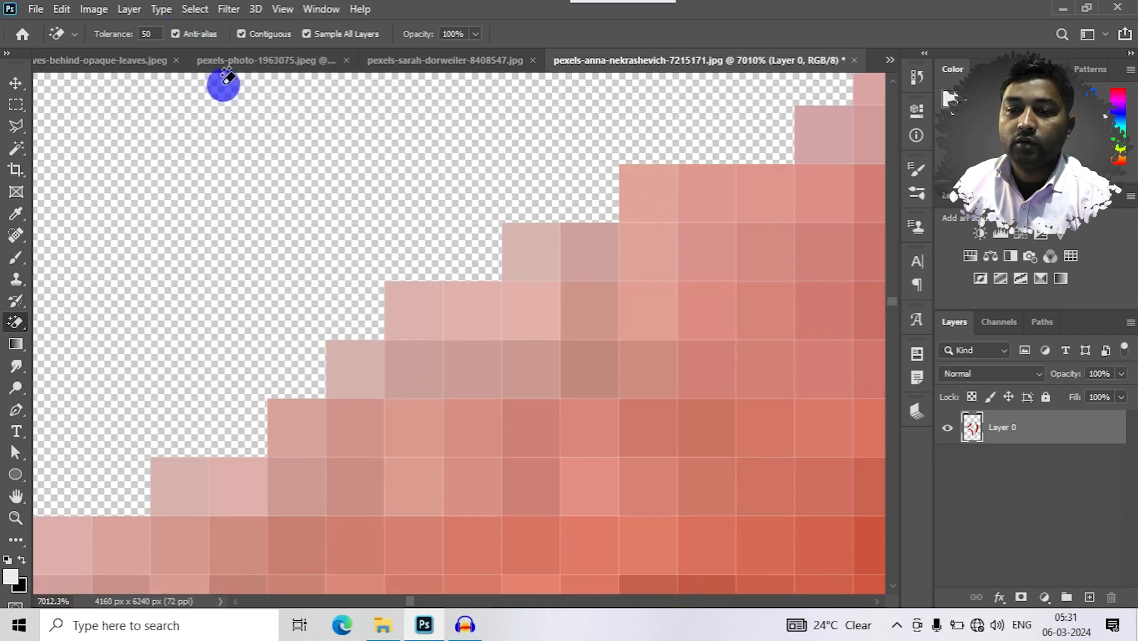
key("ctrl+z")
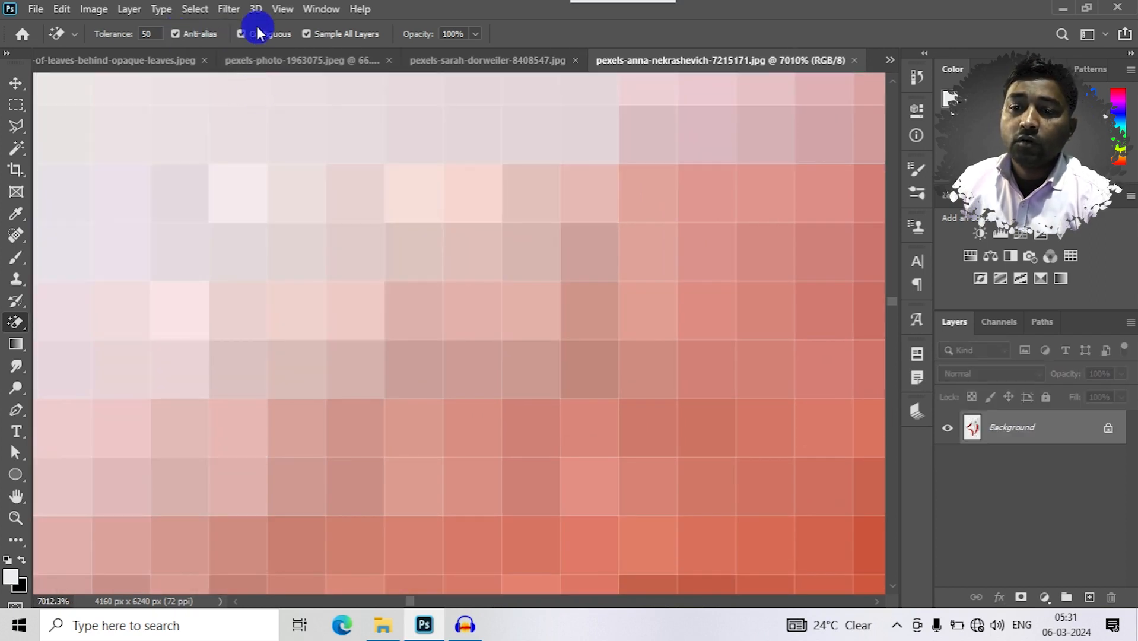
Step: Erase the entire background around the three chillies with the Magic Eraser at tolerance 80 and Contiguous turned off
scroll(266, 107, "down", 2)
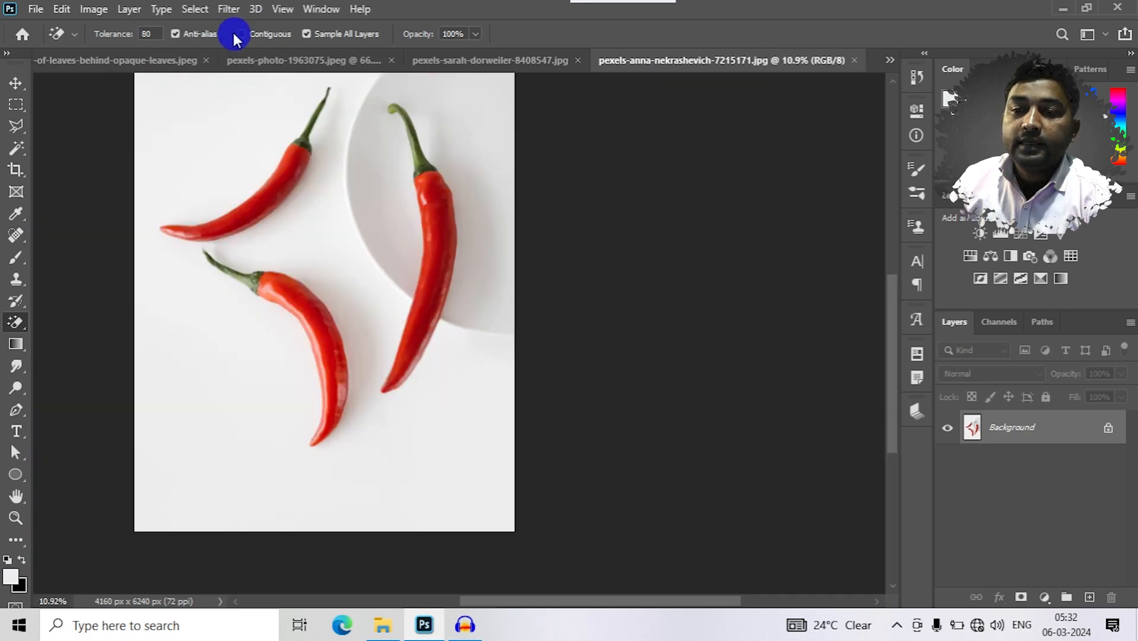
left_click(242, 34)
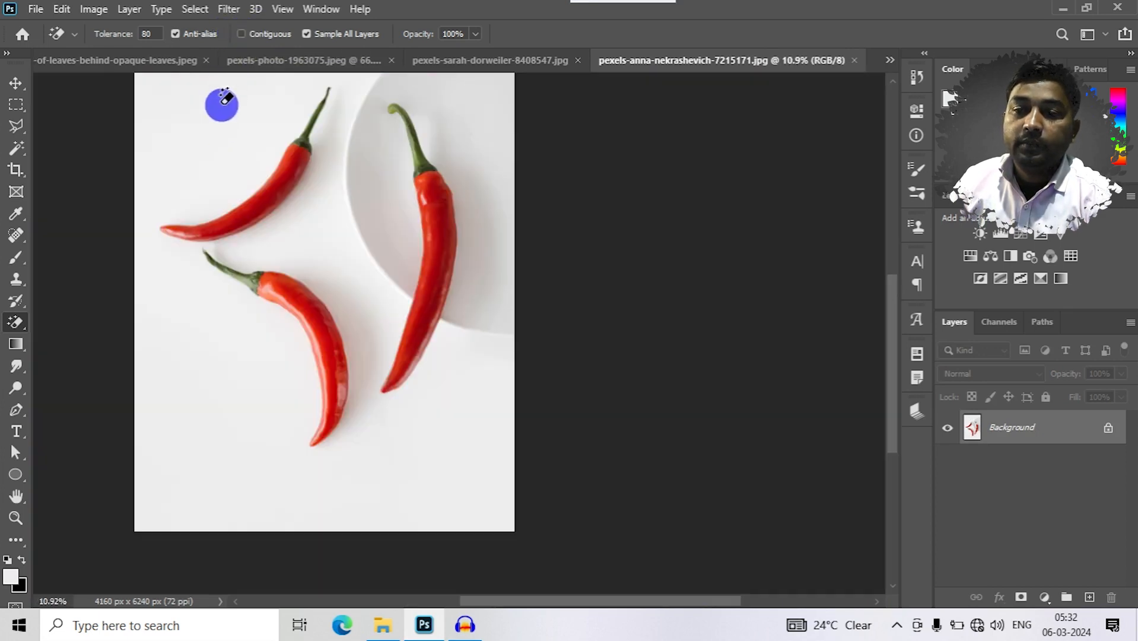
left_click(217, 128)
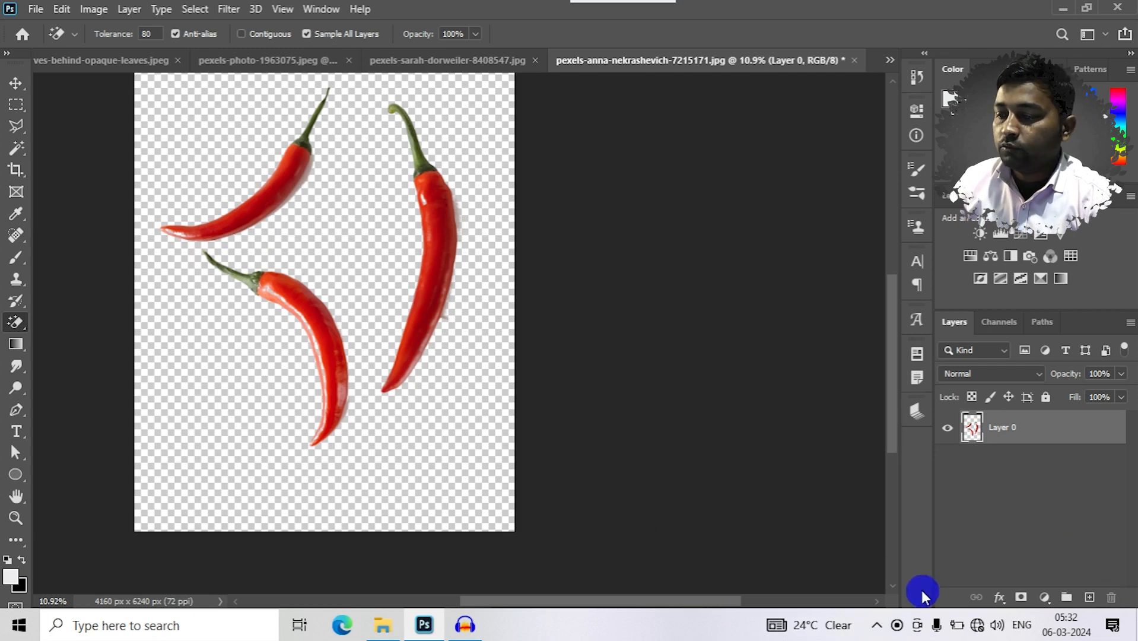
Step: Try a dark blue Solid Color fill (0c2963) beneath the erased chilli layer and inspect the cutout edges
left_click(1045, 597)
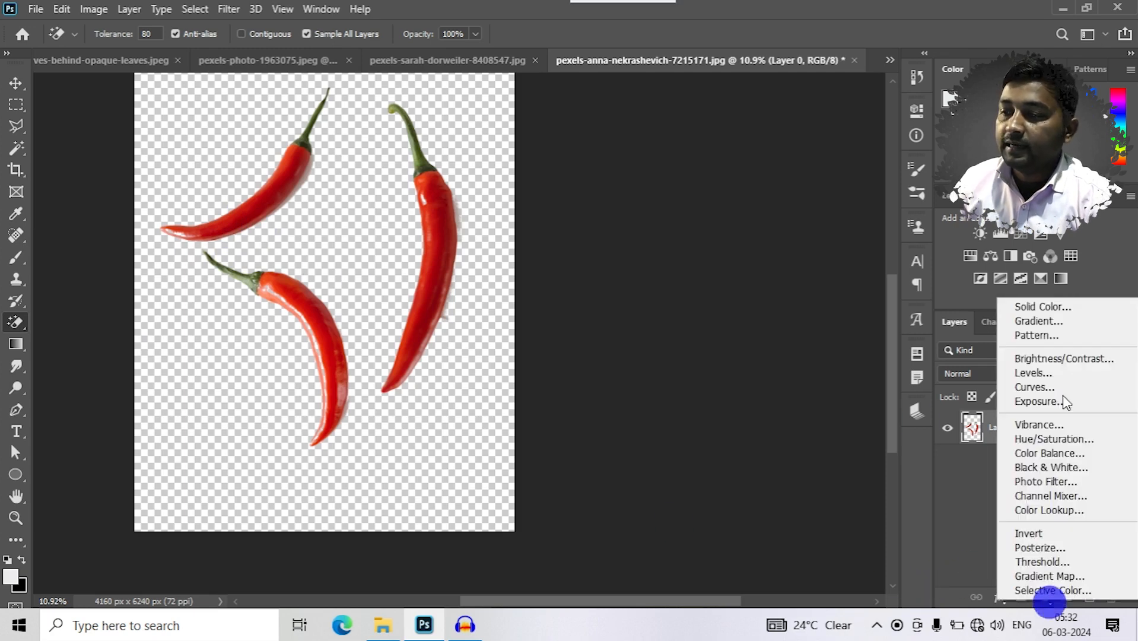
left_click(1060, 308)
left_click_drag(759, 305, 884, 411)
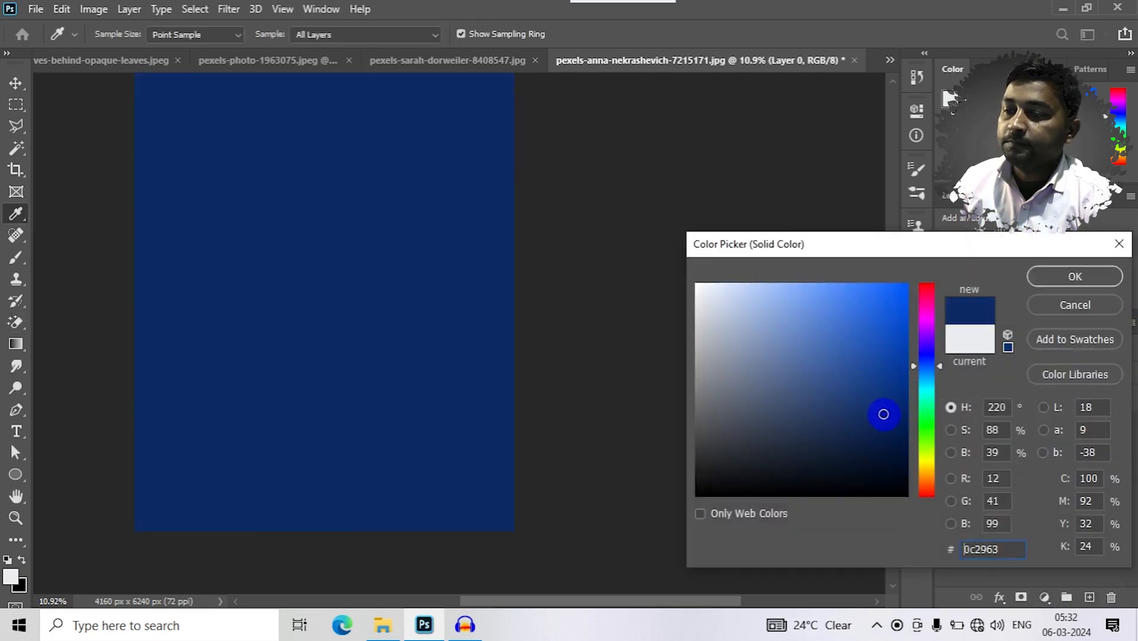
left_click(1043, 271)
left_click_drag(1041, 428, 1049, 490)
scroll(167, 250, "up", 2)
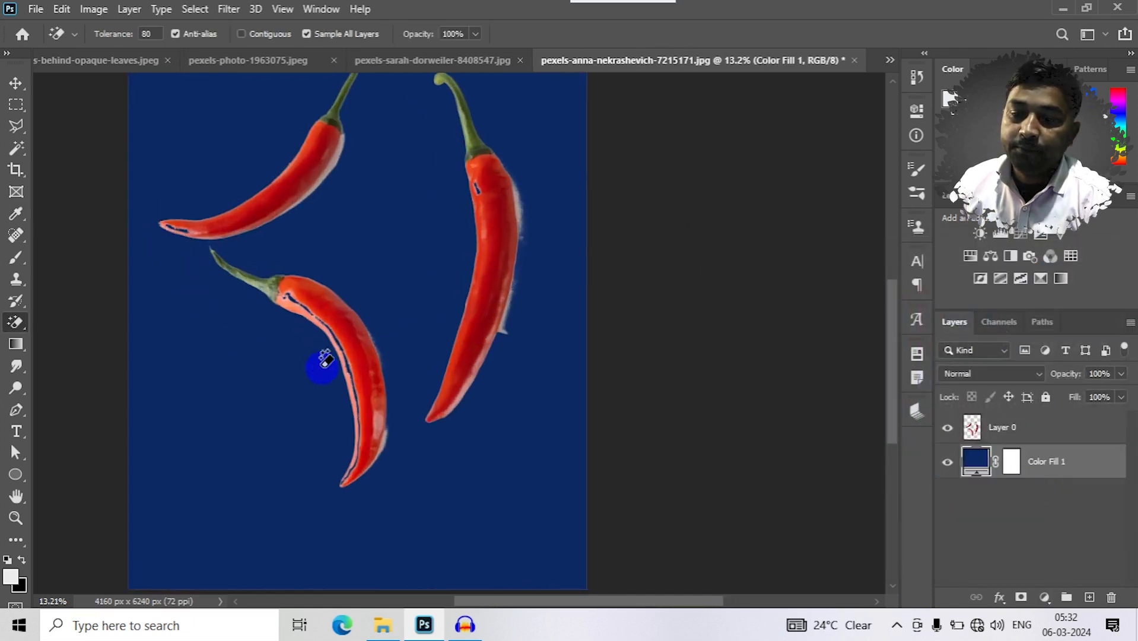
scroll(323, 360, "up", 3)
Step: Undo the layer reordering, delete the color fill layer and restore the chilli photo's erased background
key("ctrl+z")
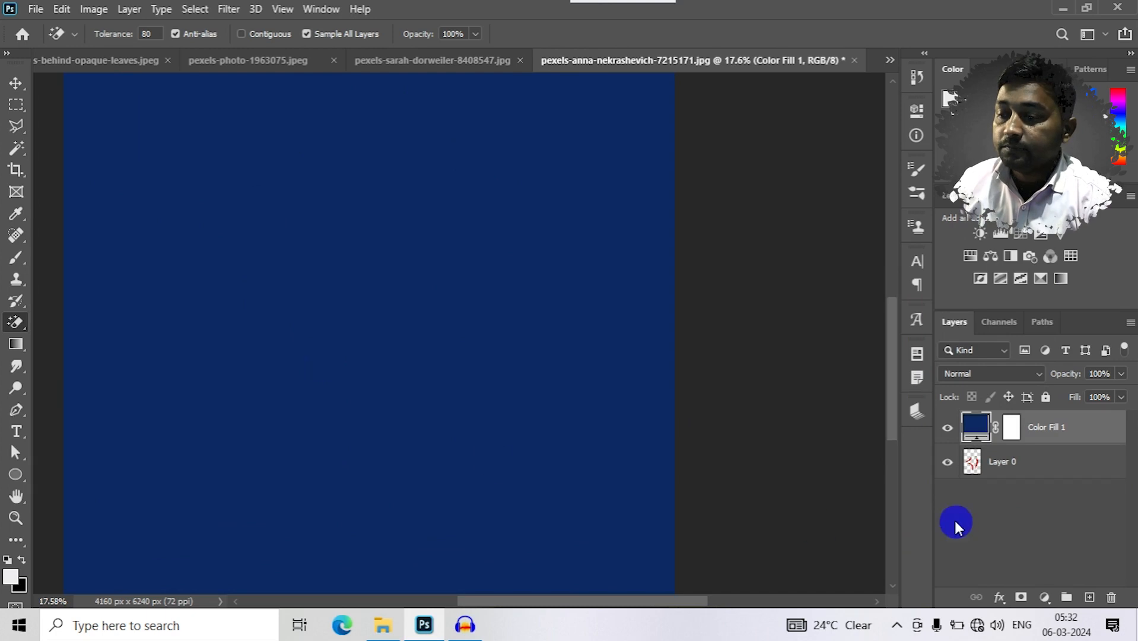
key("Delete")
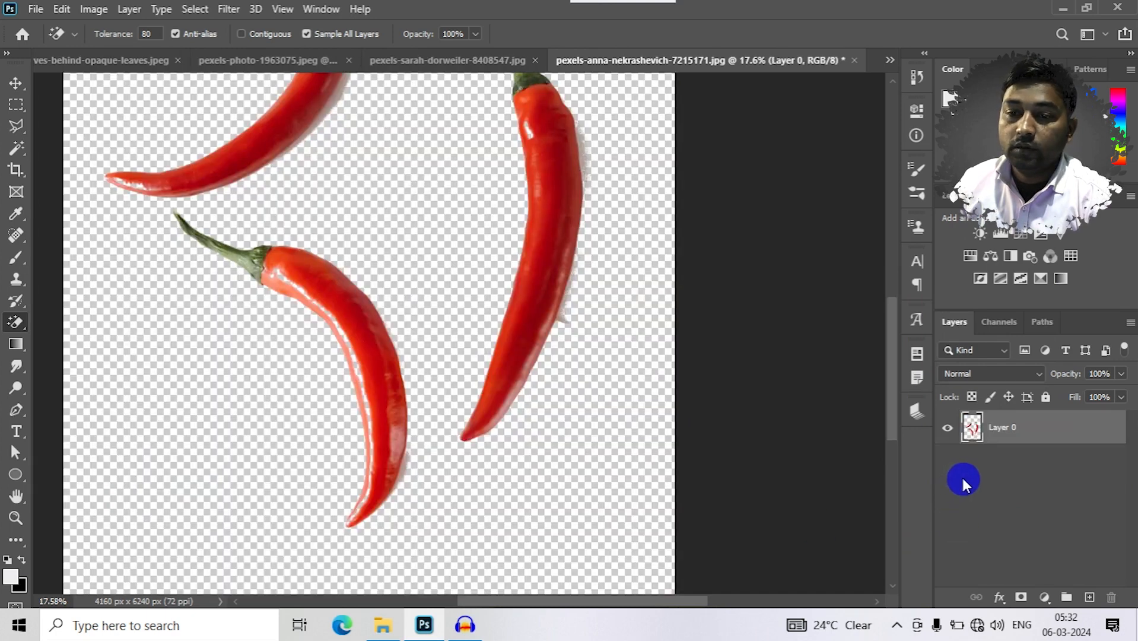
key("ctrl+z")
Step: Add a bright blue Solid Color fill layer, unlock the Background layer and move the fill beneath it
left_click(1044, 597)
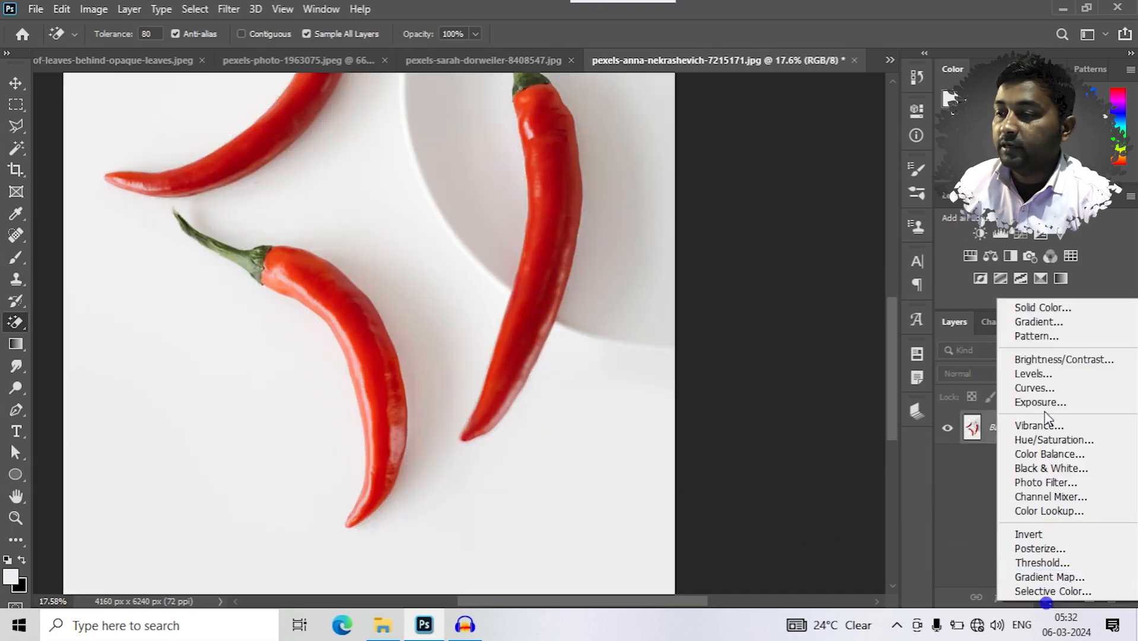
left_click(1021, 309)
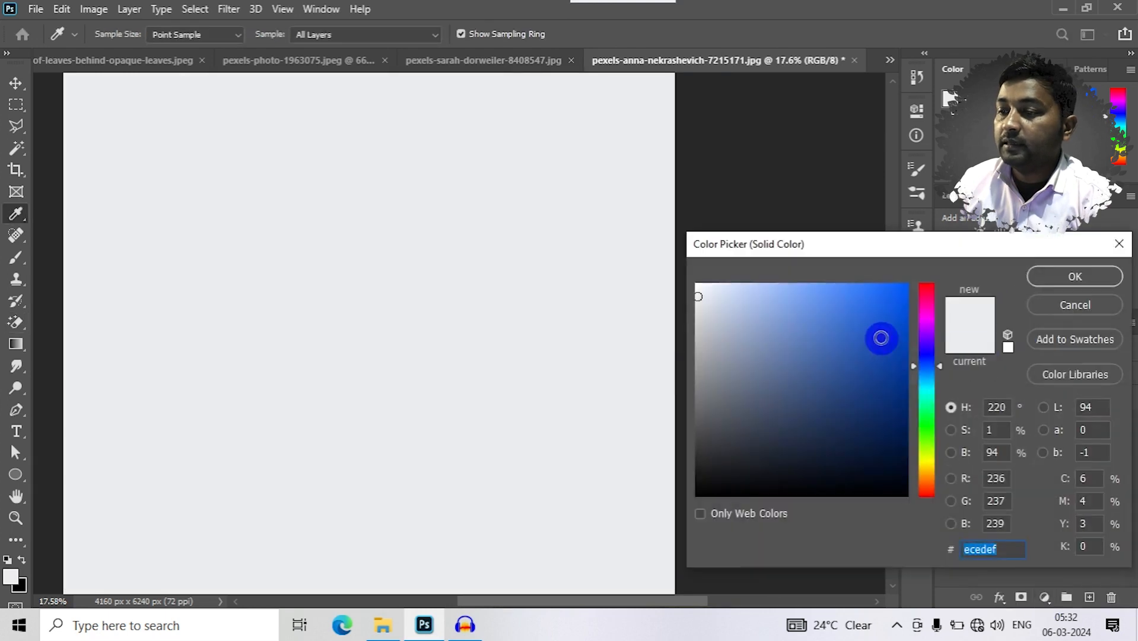
left_click(887, 351)
left_click(1051, 281)
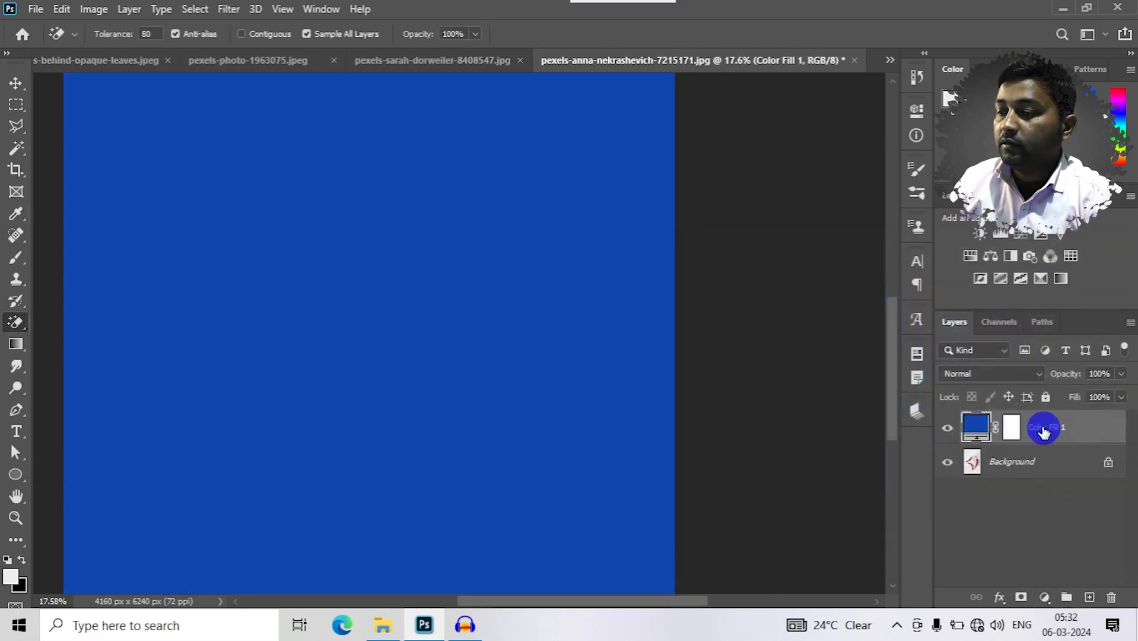
left_click(1107, 464)
left_click_drag(1021, 426, 1006, 495)
Step: Try erasing the background on Layer 0 with Contiguous off, inspect the chillies against blue, and undo the erase
scroll(264, 234, "down", 4)
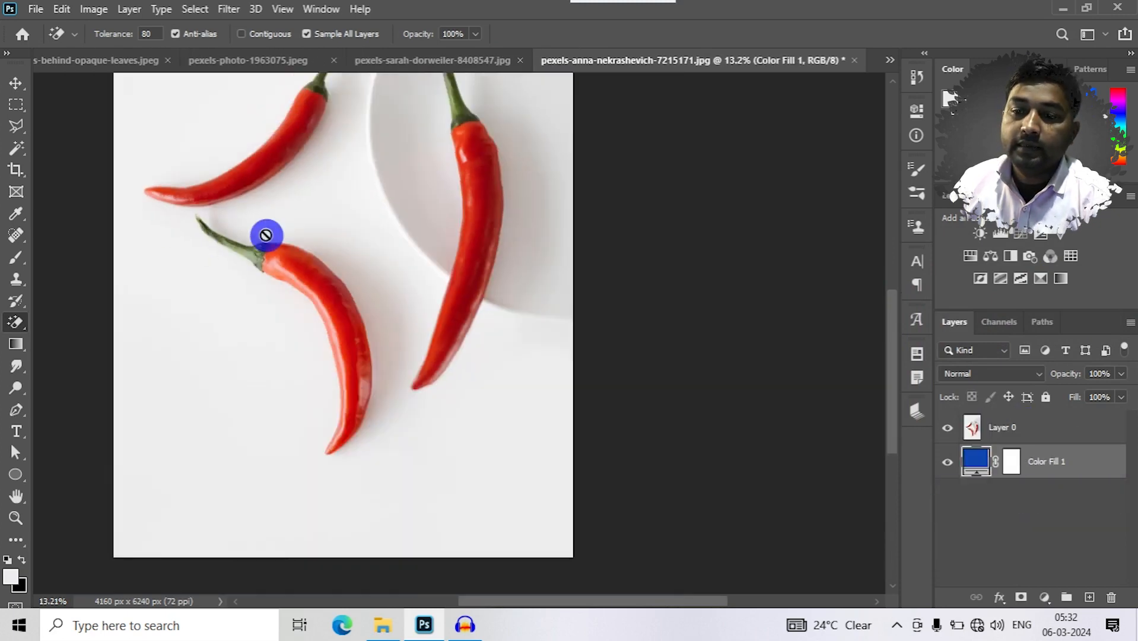
left_click(1017, 428)
scroll(550, 358, "up", 2)
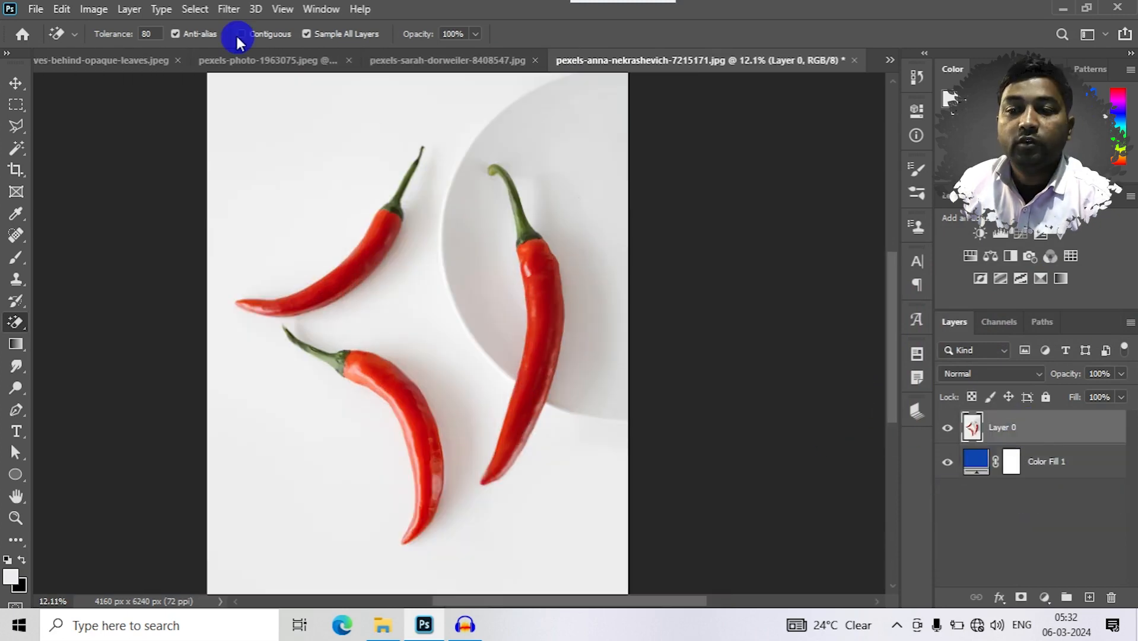
left_click(241, 34)
left_click(302, 195)
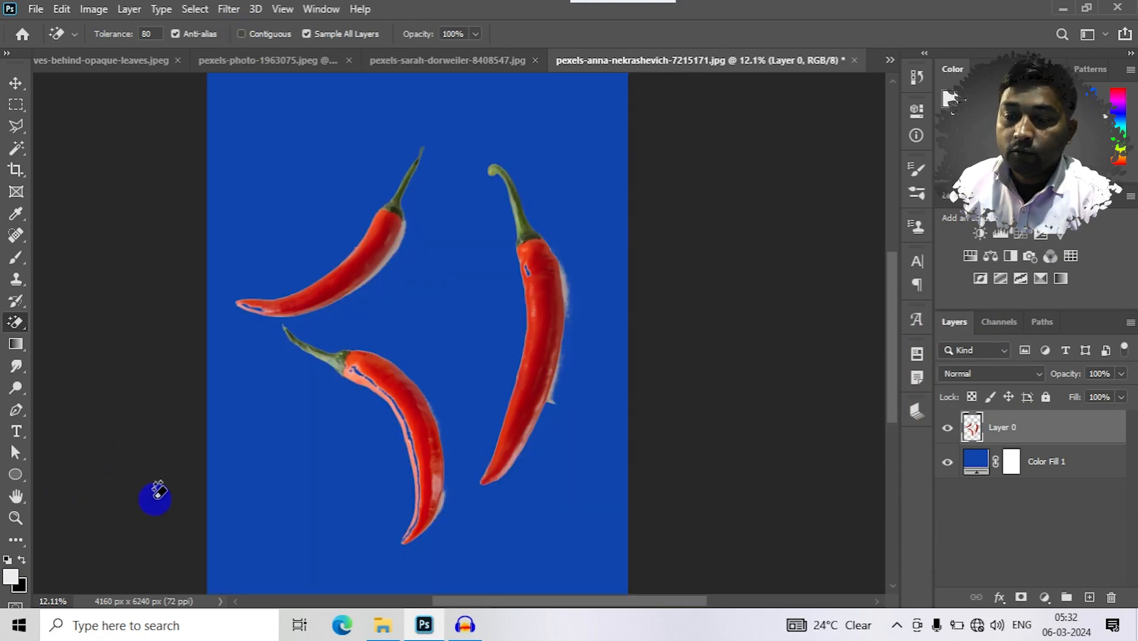
scroll(243, 513, "up", 1)
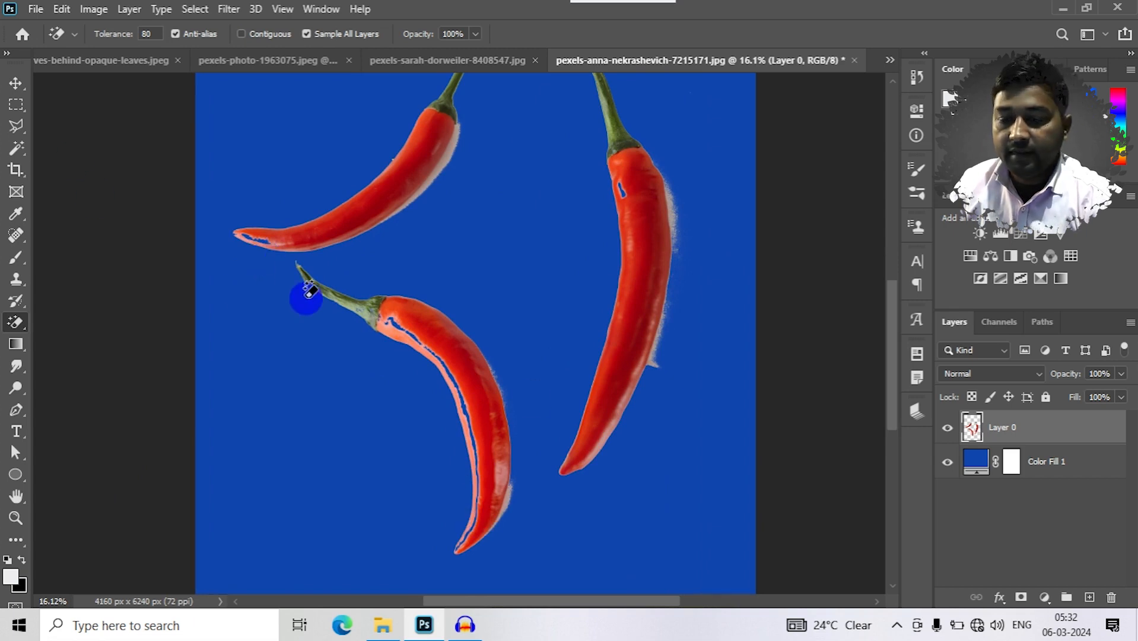
key("ctrl+z")
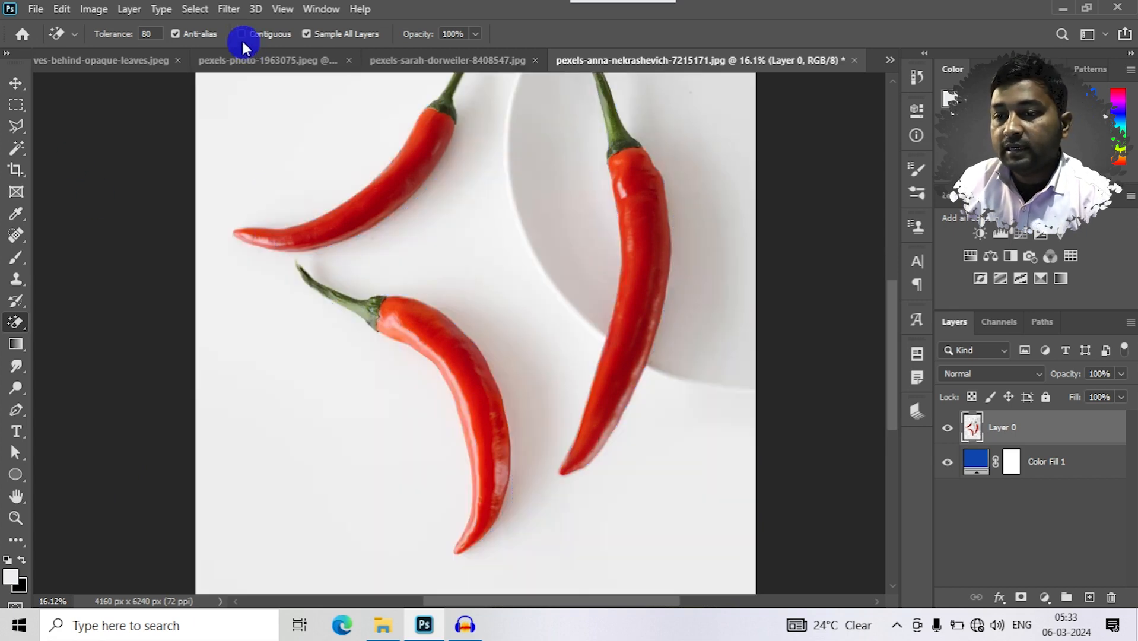
Step: Turn Contiguous on, try erasing the background around the chillies, and undo the erase
left_click(241, 34)
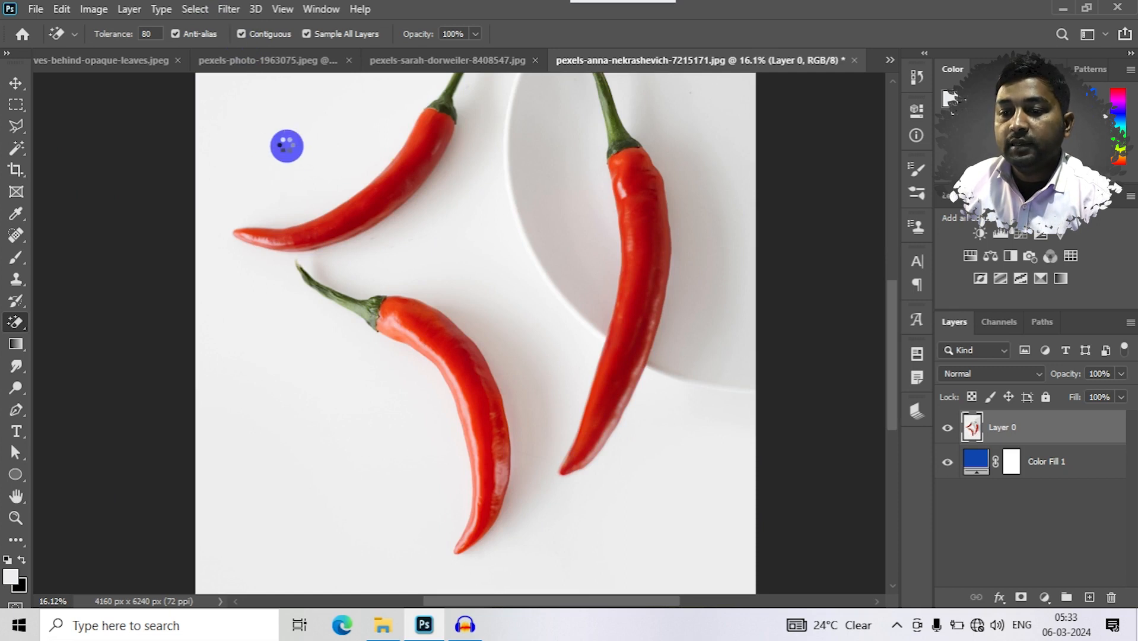
left_click(287, 145)
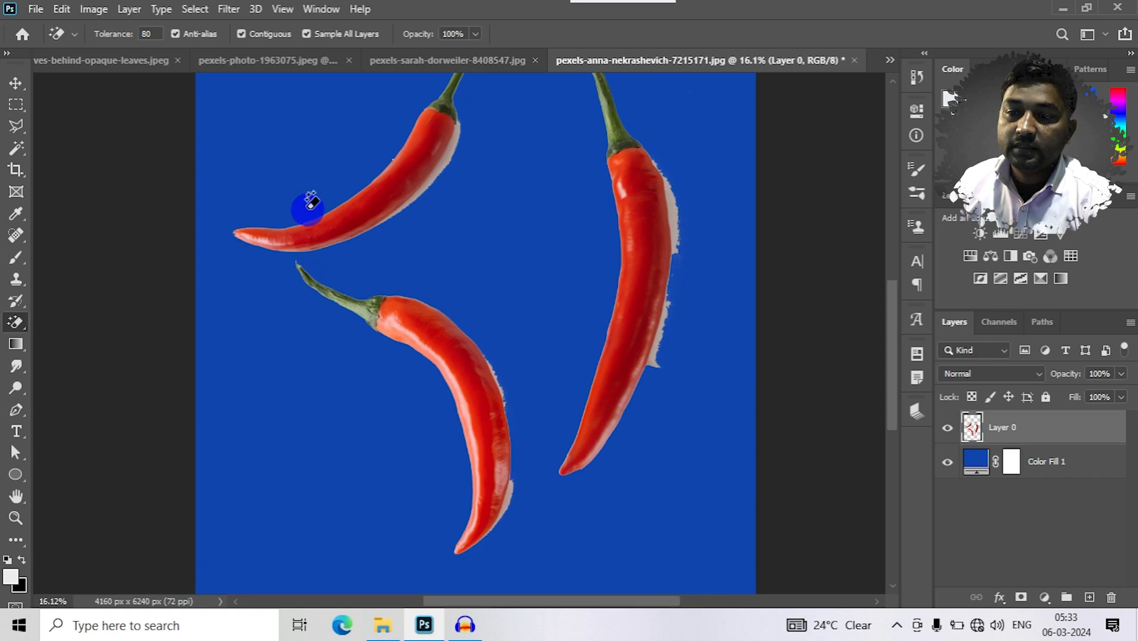
key("ctrl+z")
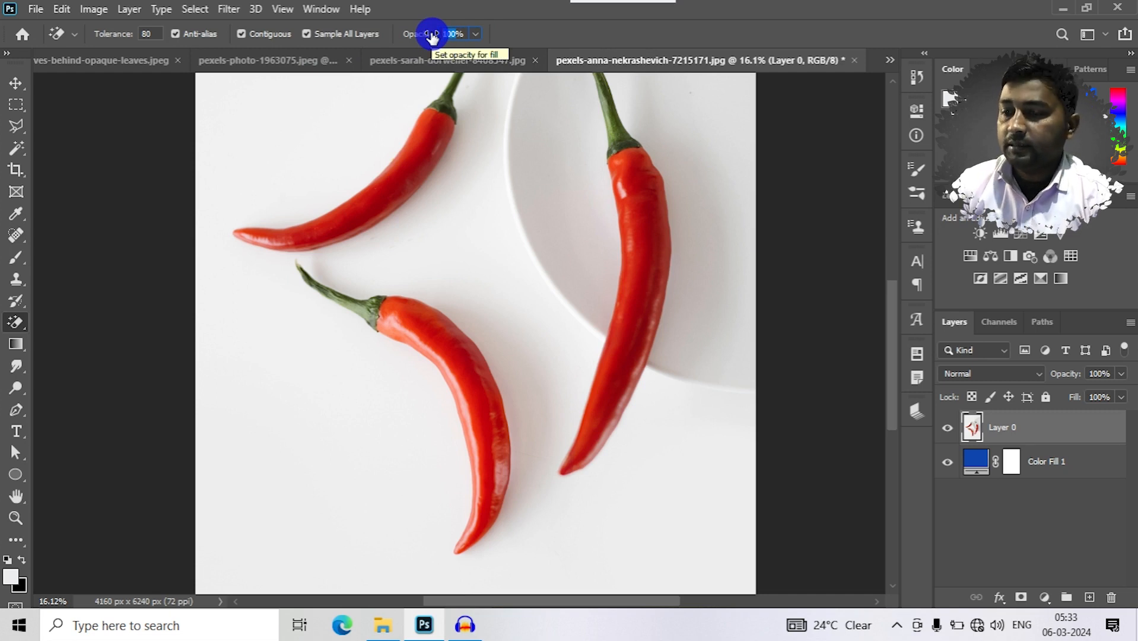
Step: Try erasing the chilli background at 50% opacity and compare it with the blue fill layer hidden and shown
type("50")
left_click(322, 124)
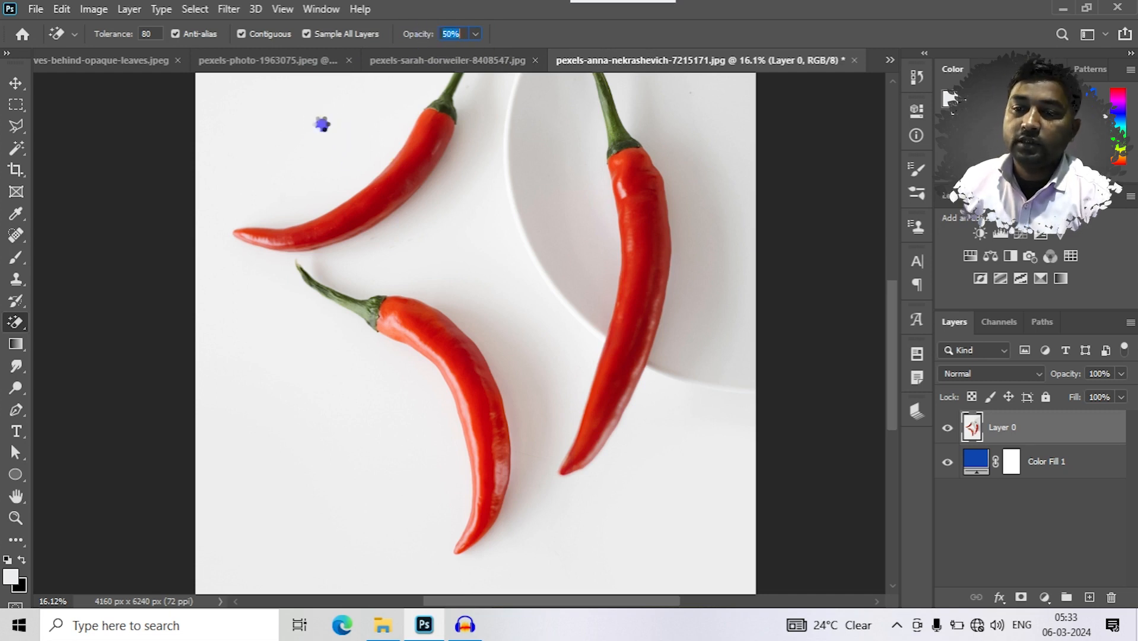
left_click(322, 126)
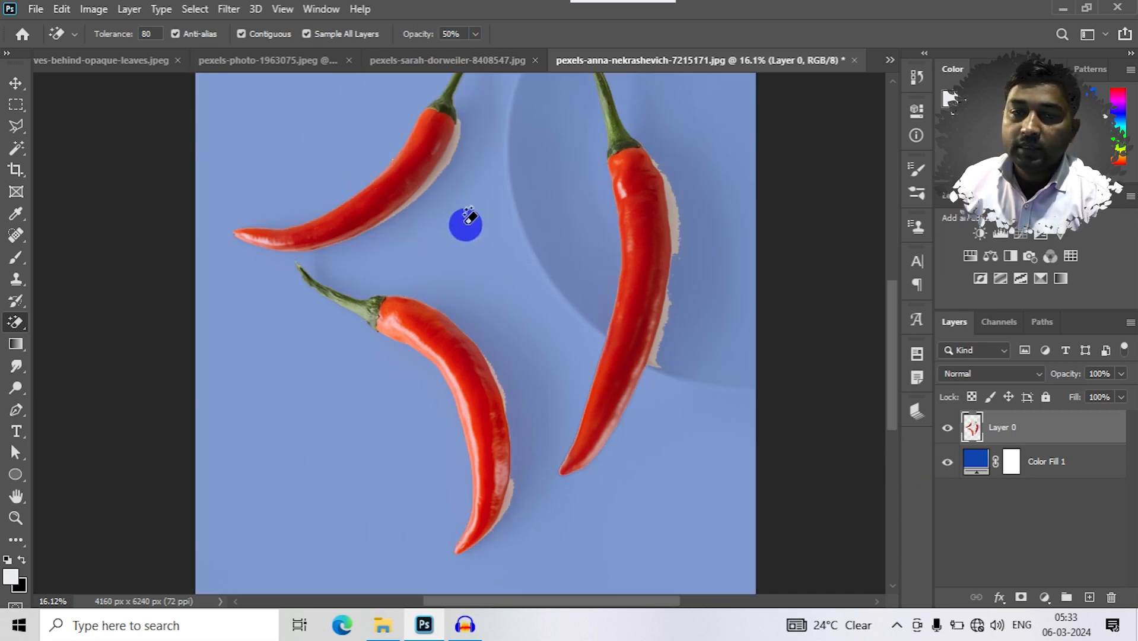
left_click(948, 463)
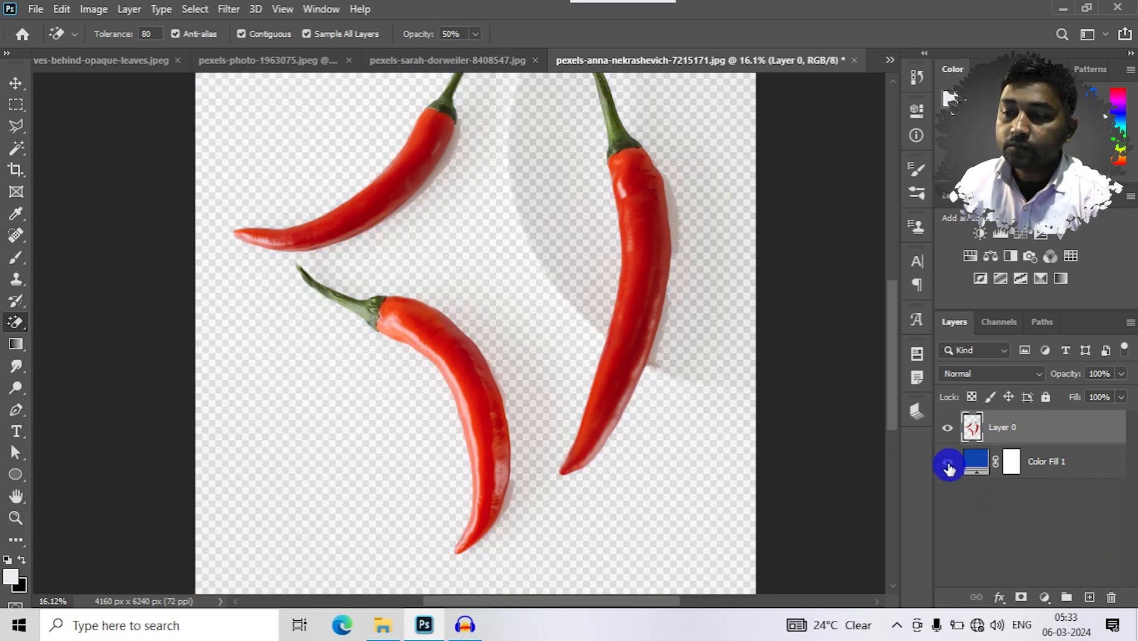
left_click(948, 464)
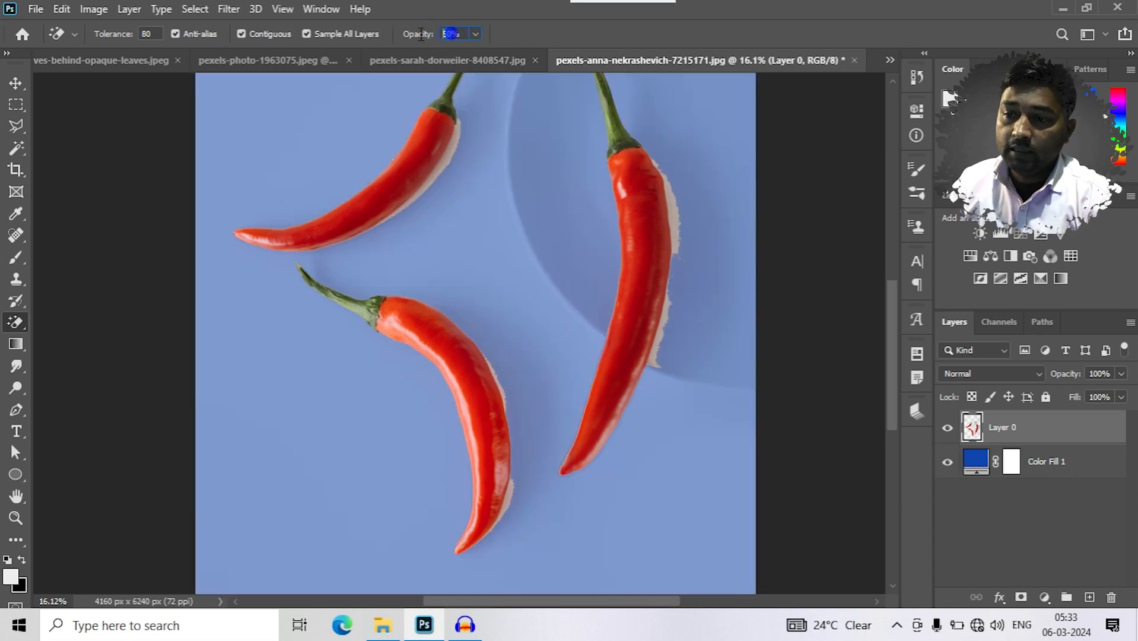
Step: Set the eraser's opacity to 100%, erase the background around the chillies, and check the cutout
type("10")
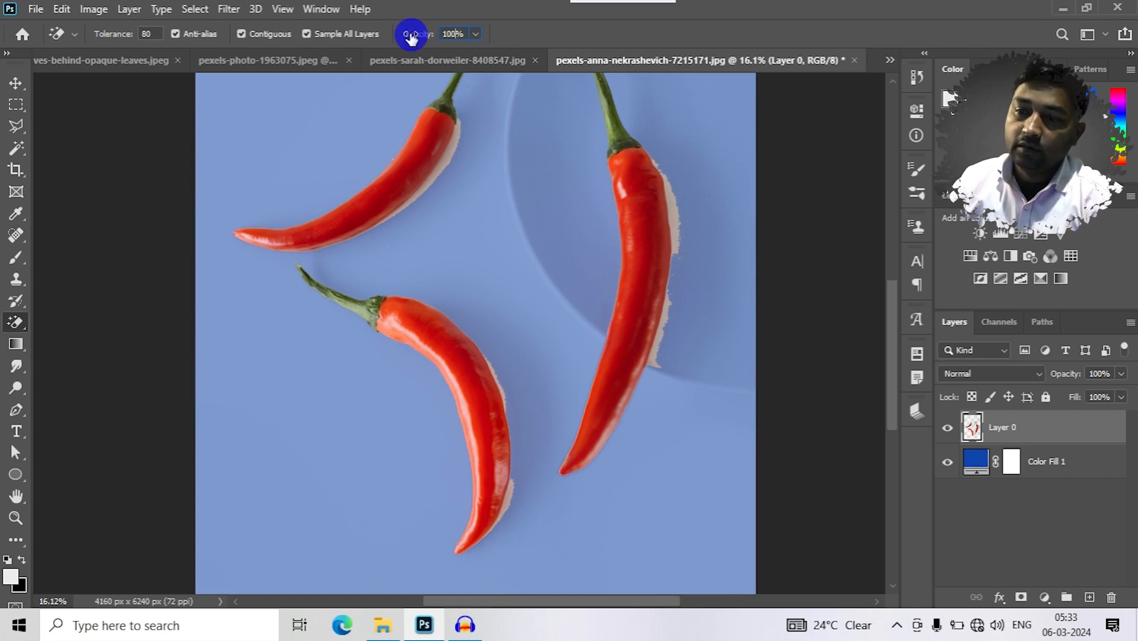
left_click(479, 208)
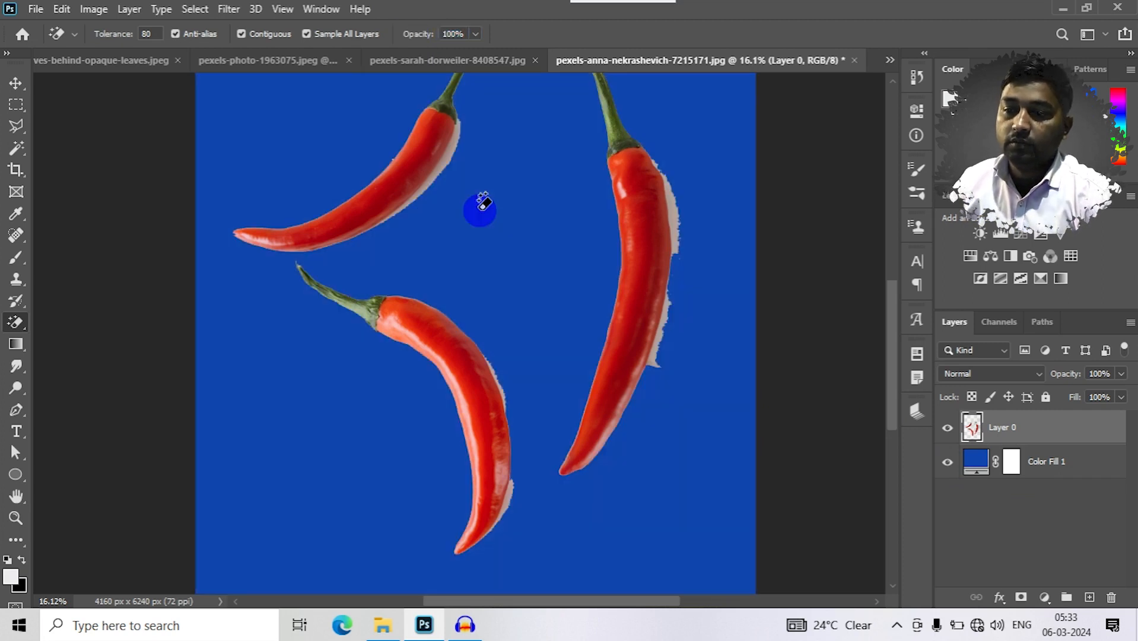
scroll(479, 210, "down", 4)
scroll(479, 210, "up", 4)
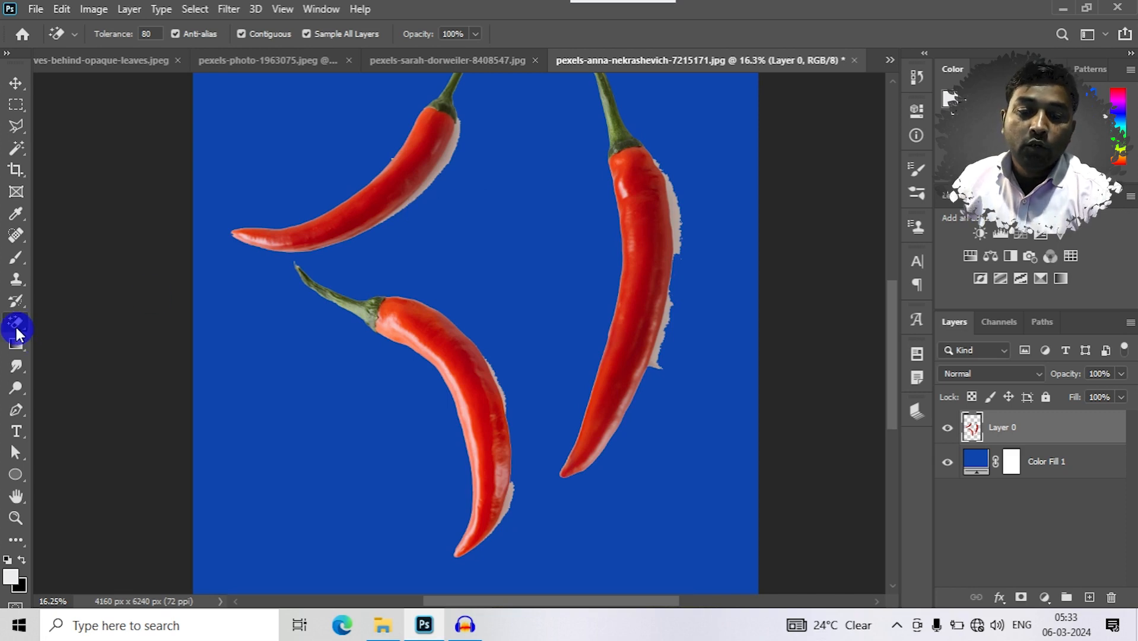
Step: Switch to the Background Eraser tool and bring up the potted plant image pexels-sarah-dorweiler-8408547.jpg
left_click_drag(19, 330, 79, 342)
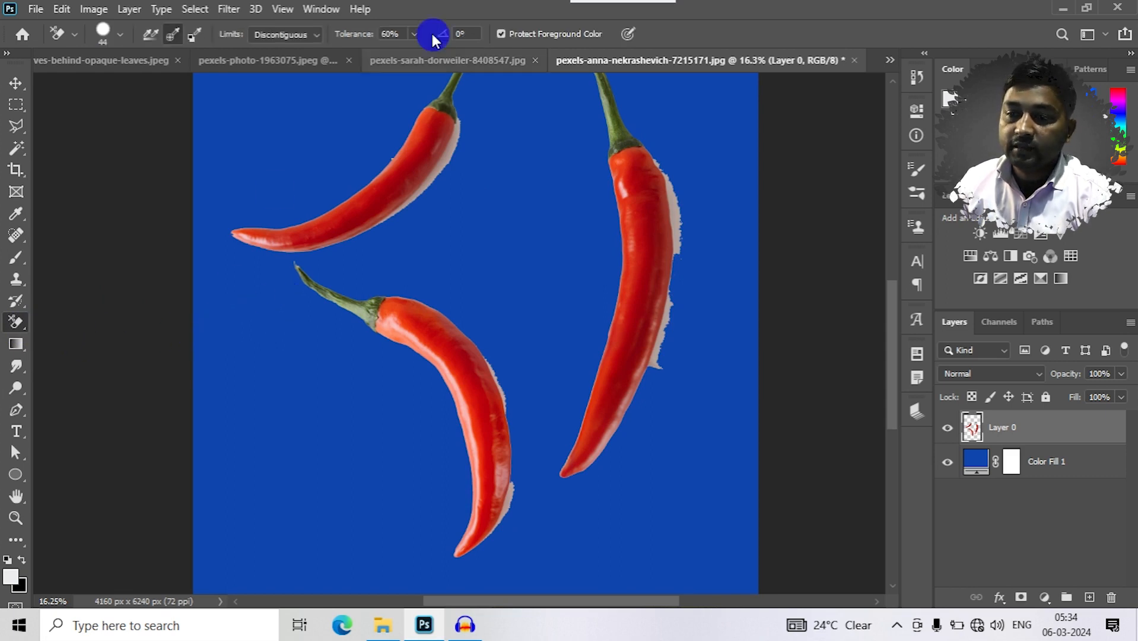
left_click(245, 58)
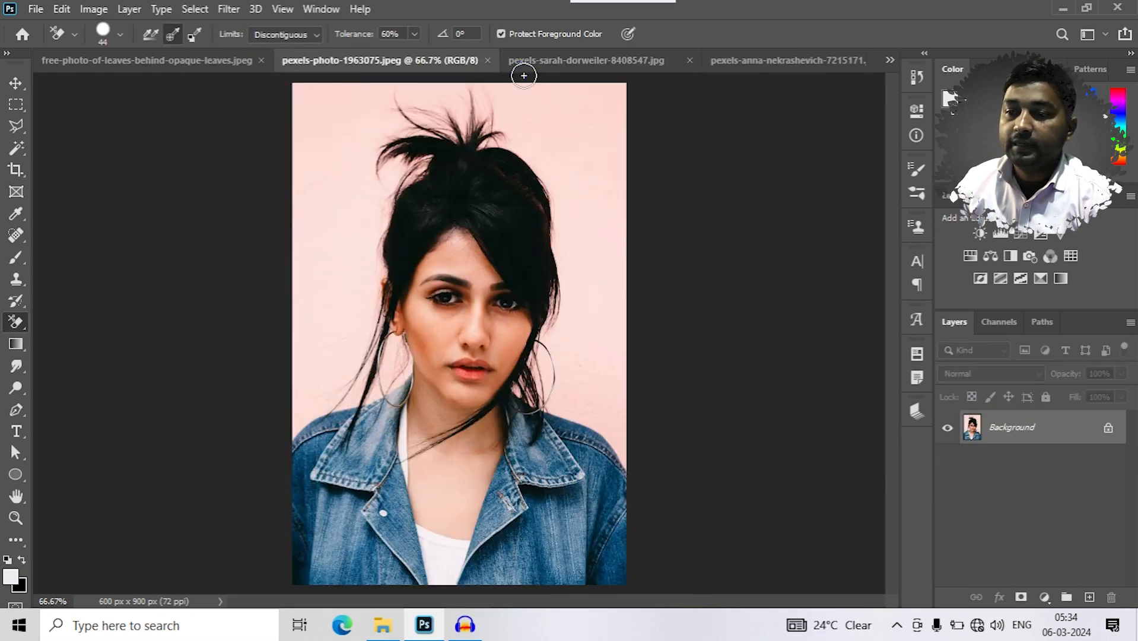
left_click(660, 62)
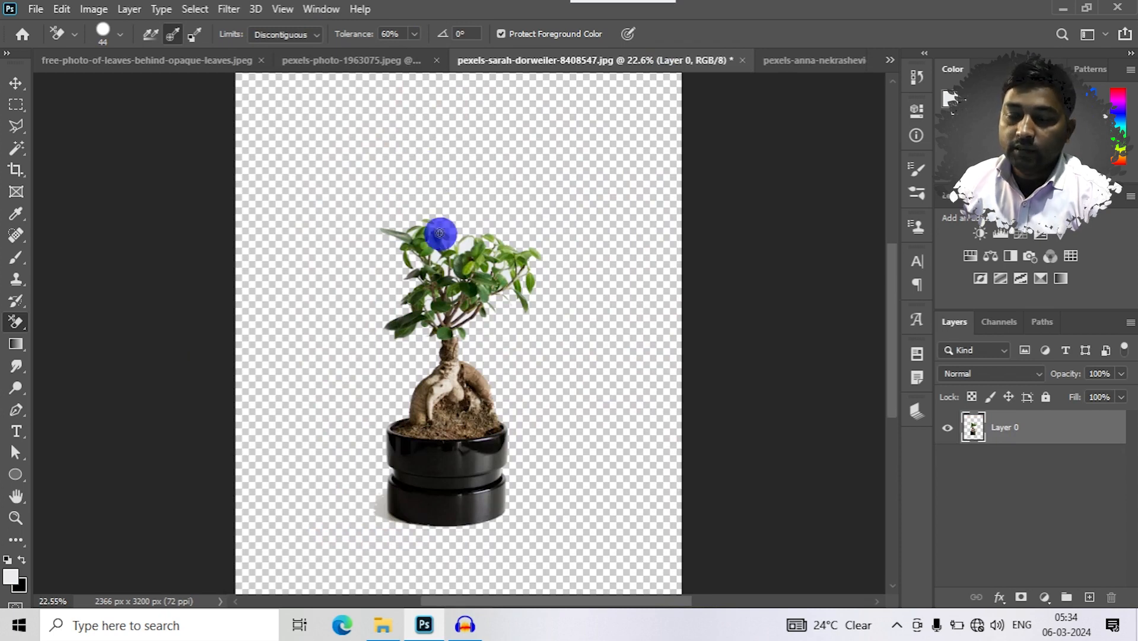
Step: Undo the earlier erase on the plant photo and unlock its Background layer
key("ctrl+z")
scroll(583, 215, "up", 1)
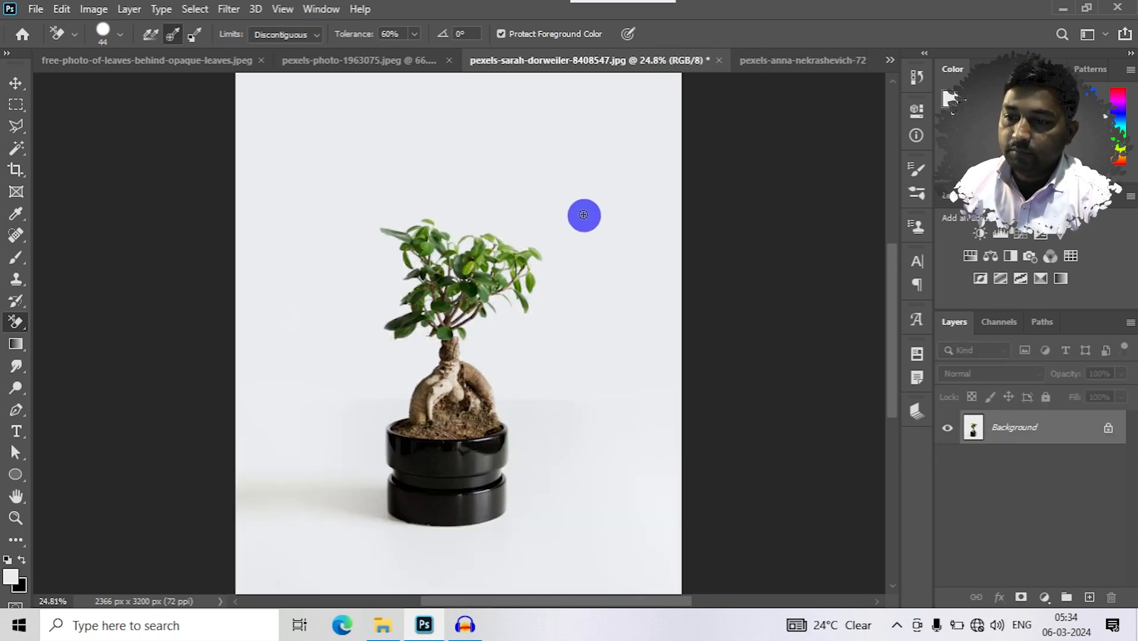
scroll(583, 215, "up", 2)
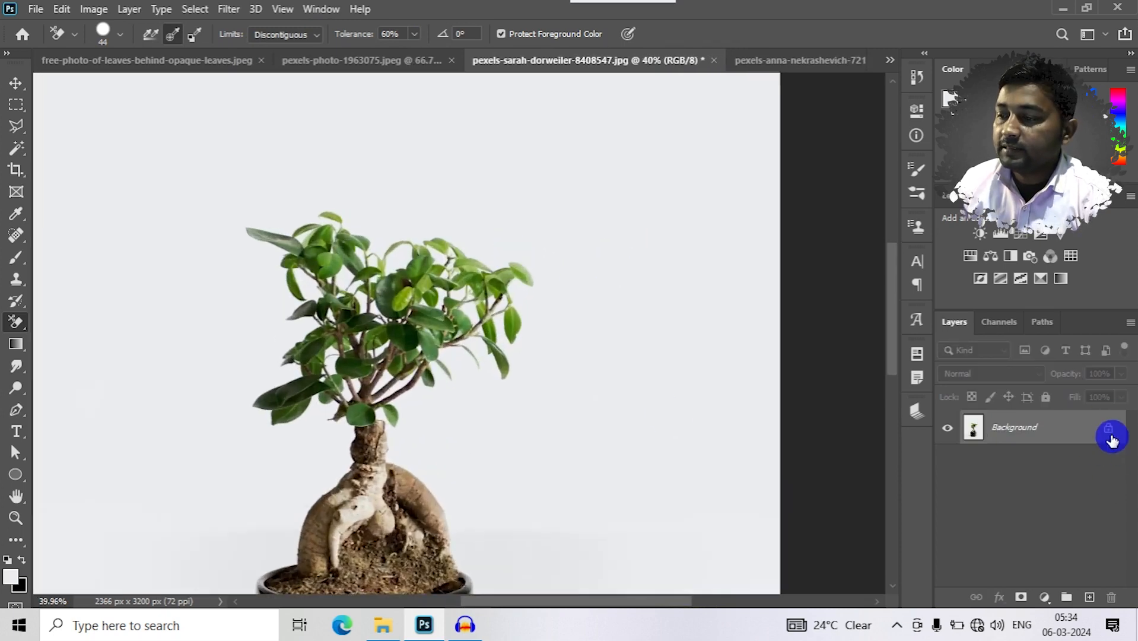
left_click(1108, 432)
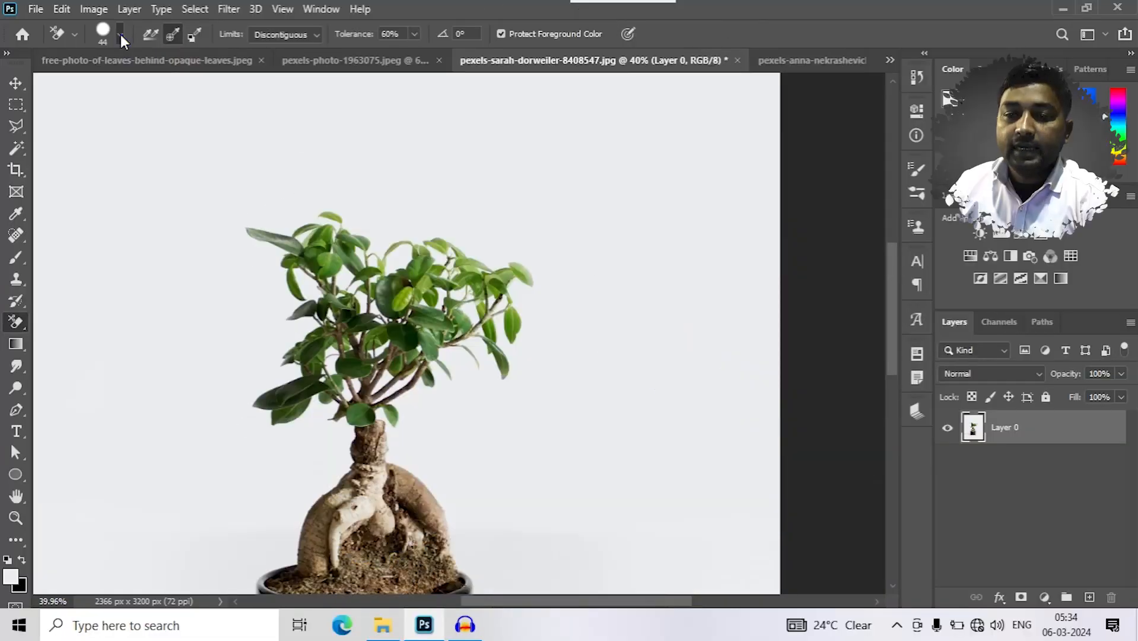
Step: Set the Background Eraser brush to 53 px size, 39% hardness and 128% spacing
left_click(120, 34)
left_click_drag(77, 89, 47, 83)
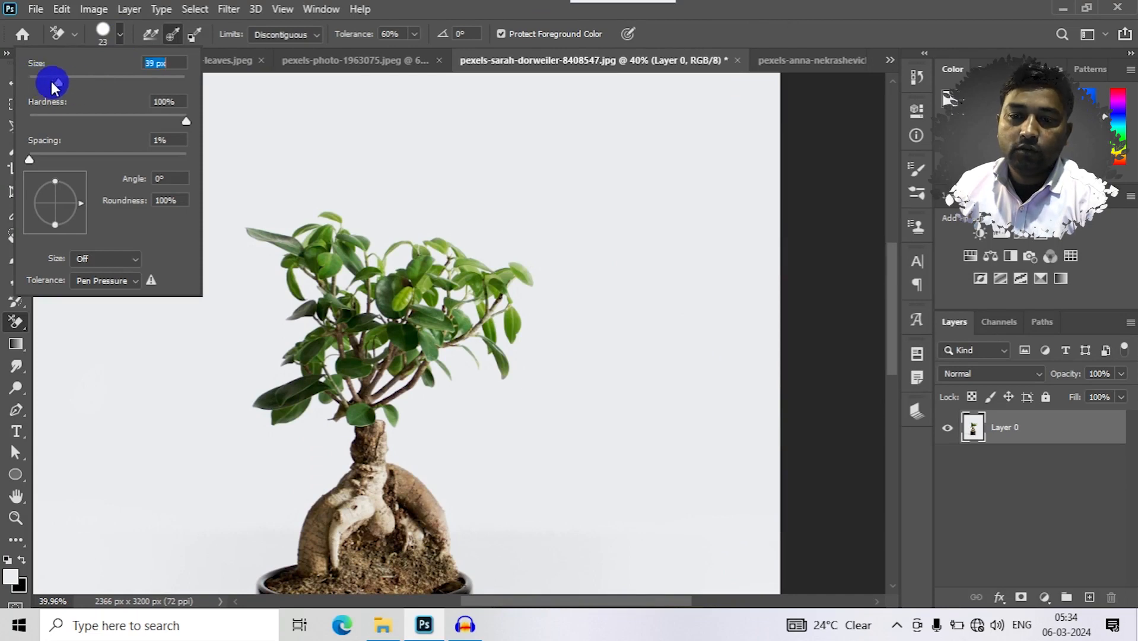
mouse_move(113, 115)
left_mouse_down()
mouse_move(59, 116)
mouse_move(88, 117)
left_mouse_up()
left_click(30, 165)
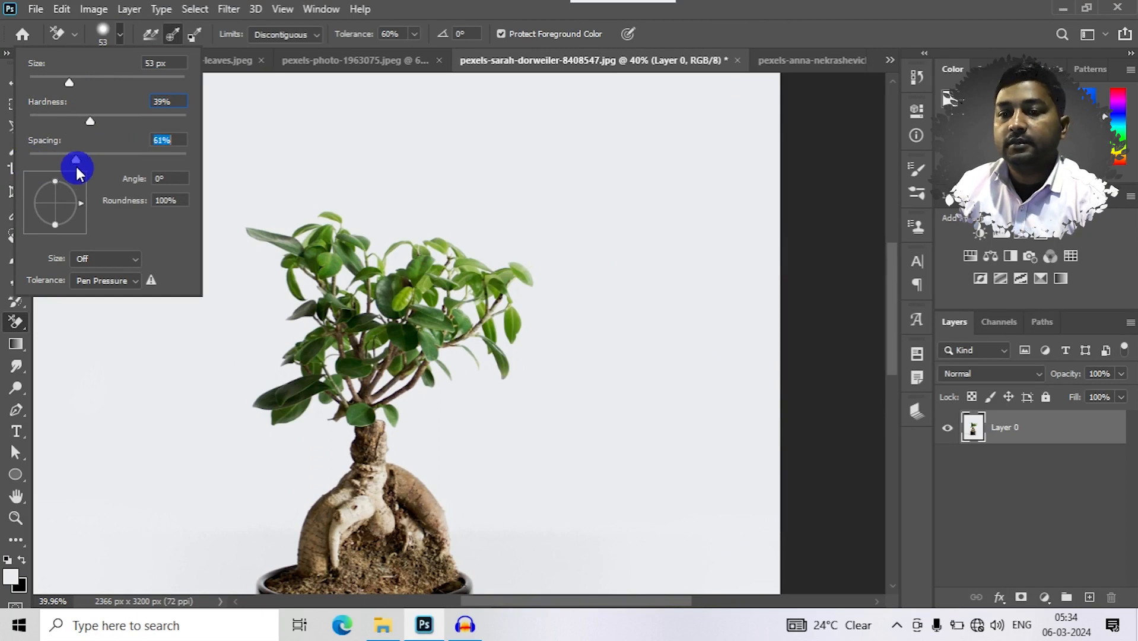
left_click_drag(76, 167, 119, 176)
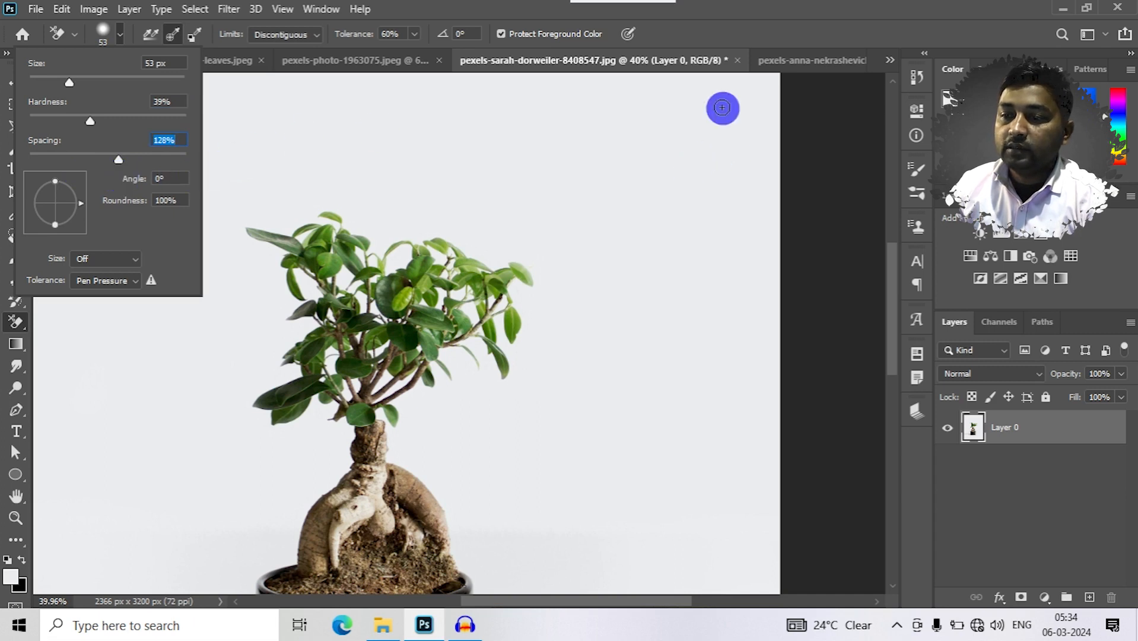
left_click(655, 121)
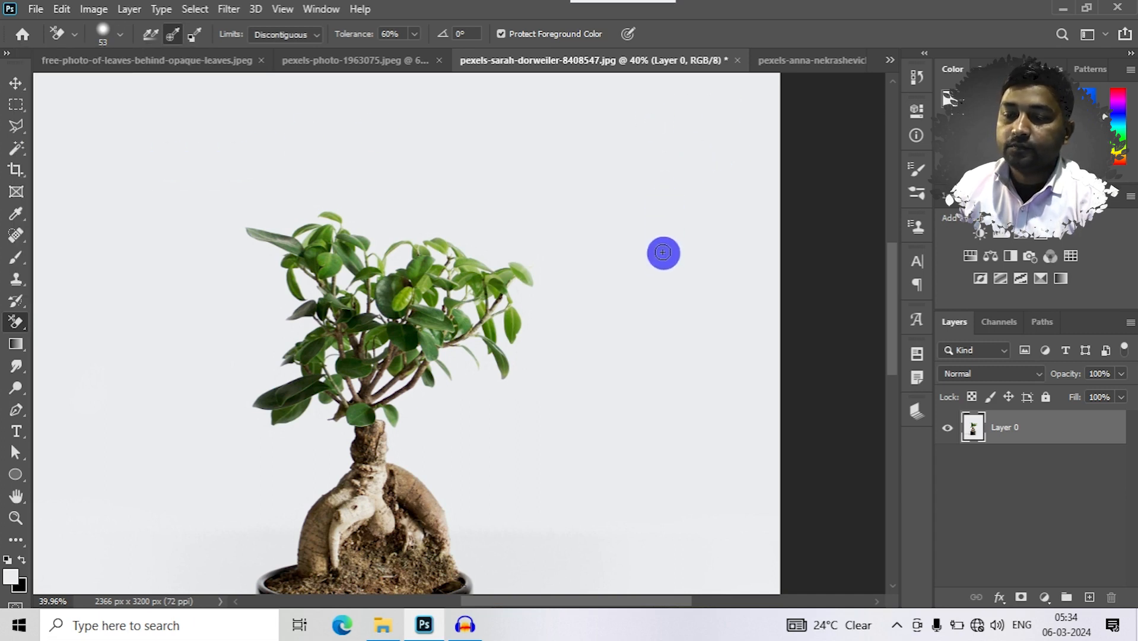
Step: Enlarge the brush to 325 px and erase a few patches of background to the right of the plant
scroll(683, 238, "up", 1)
right_click(652, 243, "alt")
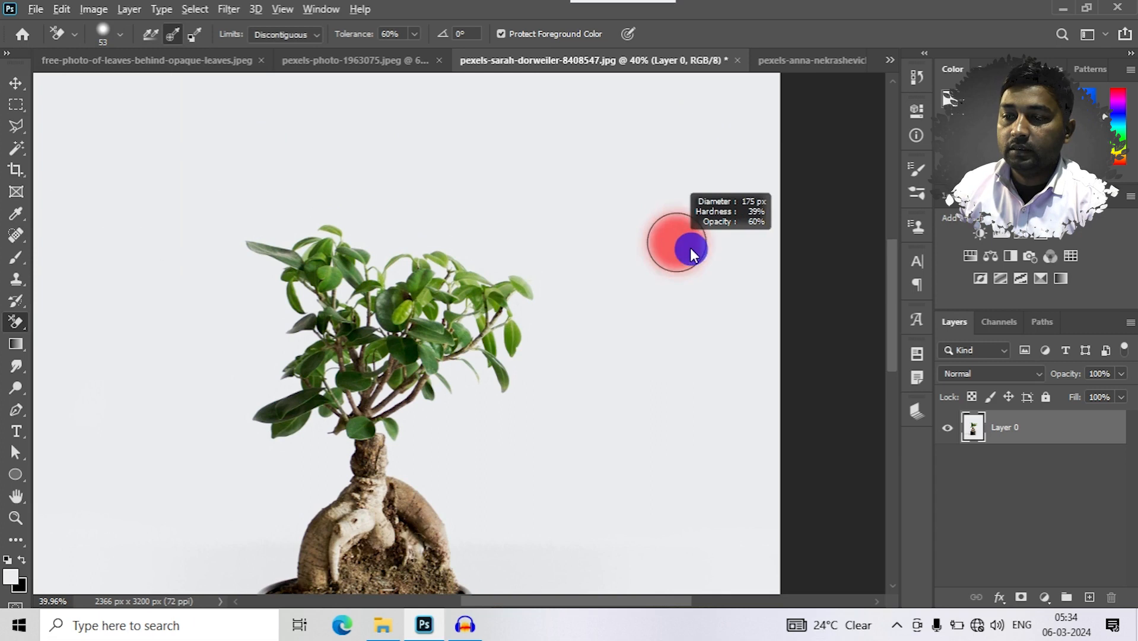
left_click_drag(621, 206, 624, 332)
left_click(644, 449)
left_click(658, 320)
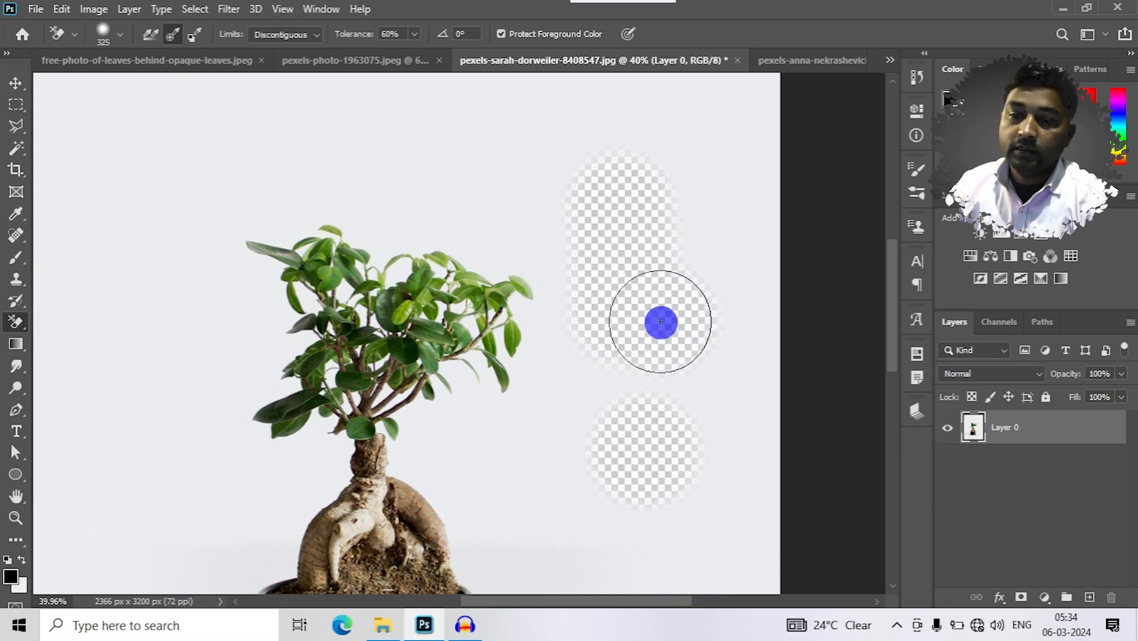
Step: Reduce the Background Eraser brush to 160 px and erase a column of separate spots left of the plant
scroll(213, 223, "up", 1)
right_click(209, 226, "alt")
left_click(115, 141)
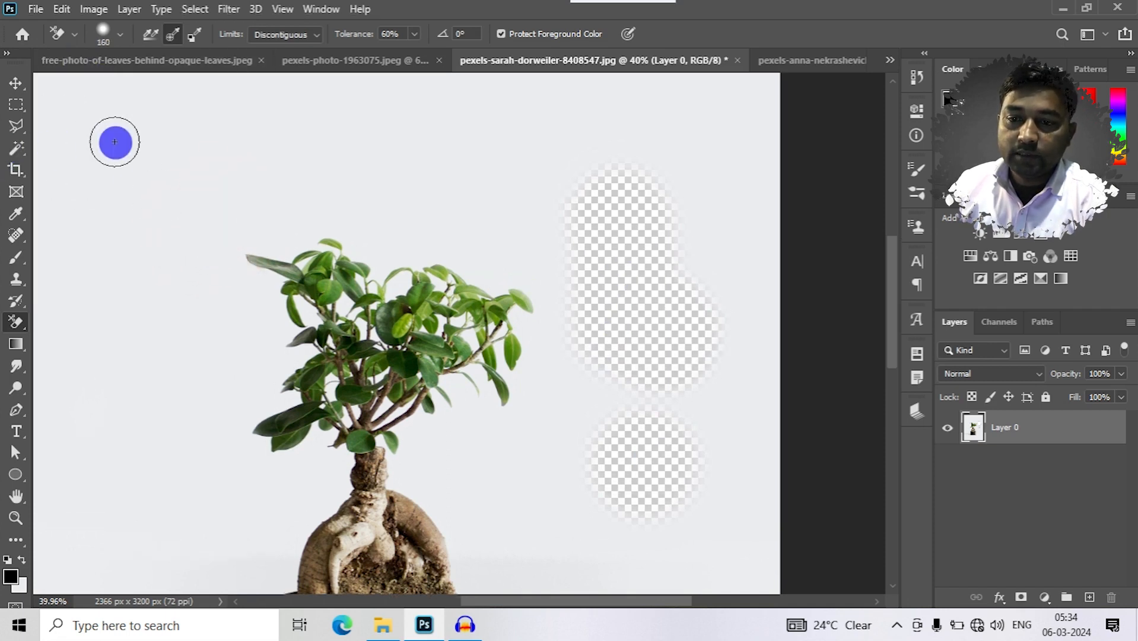
left_click(111, 209)
left_click(111, 276)
left_click(113, 344)
left_click(112, 412)
left_click(122, 482)
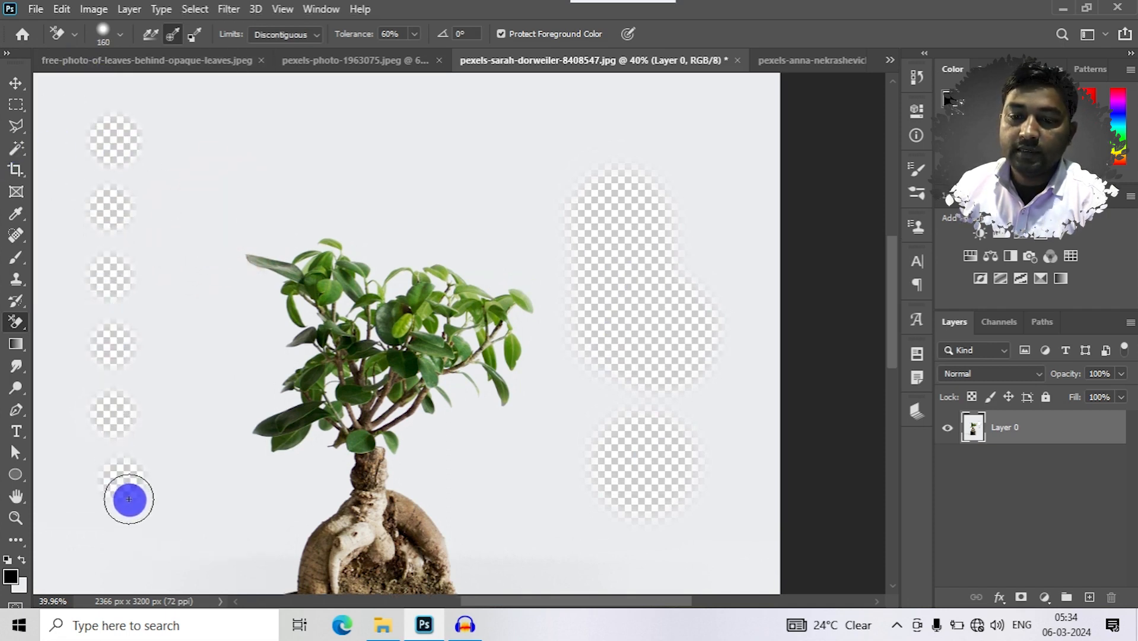
left_click(158, 460)
Step: Undo the column of erased spots left of the plant
key("ctrl+z")
key("ctrl+z")
key("ctrl+z")
key("ctrl+z")
key("ctrl+z")
key("ctrl+z")
key("ctrl+z")
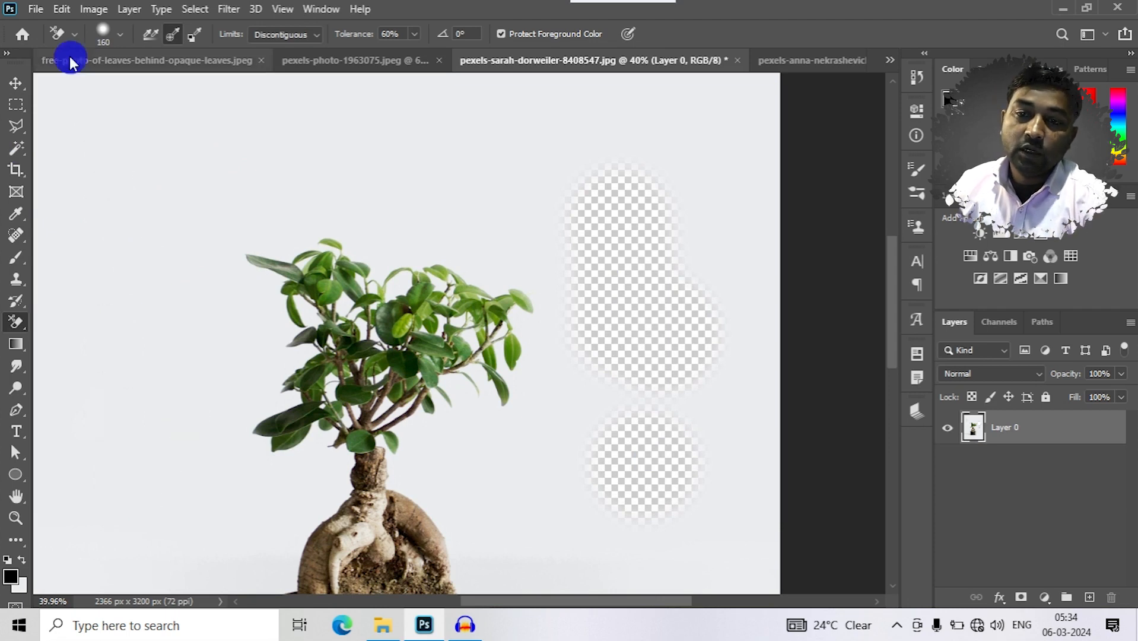
Step: Set the brush spacing to 1% and try a continuous erasing stroke across the background above the plant, undoing the stroke
left_click(121, 34)
left_click(89, 122)
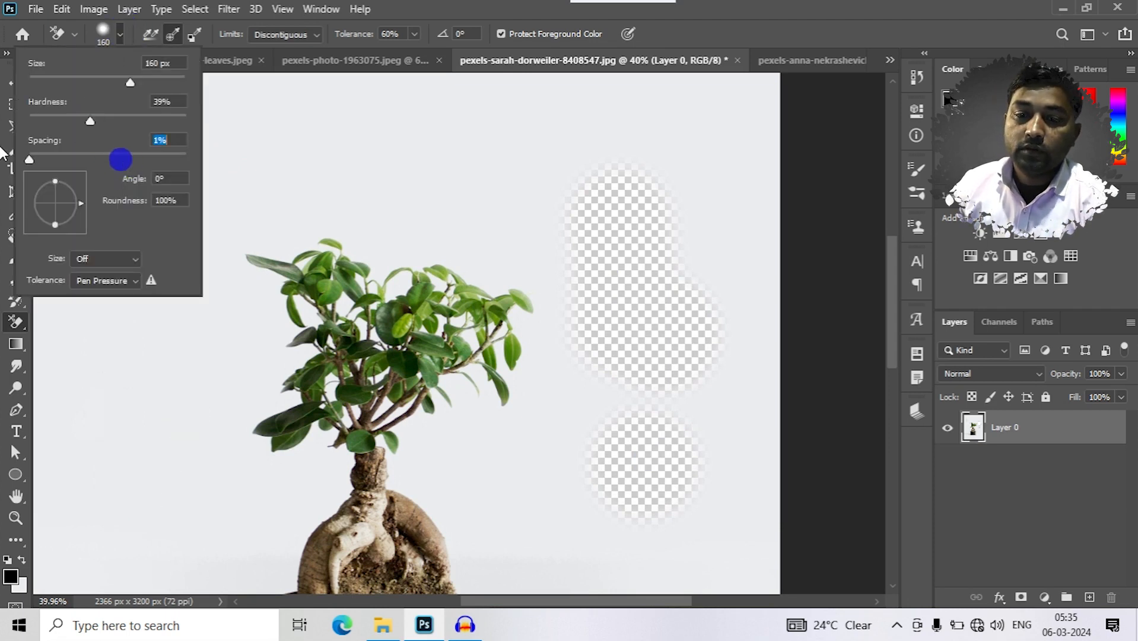
left_click(73, 195)
left_click(236, 148)
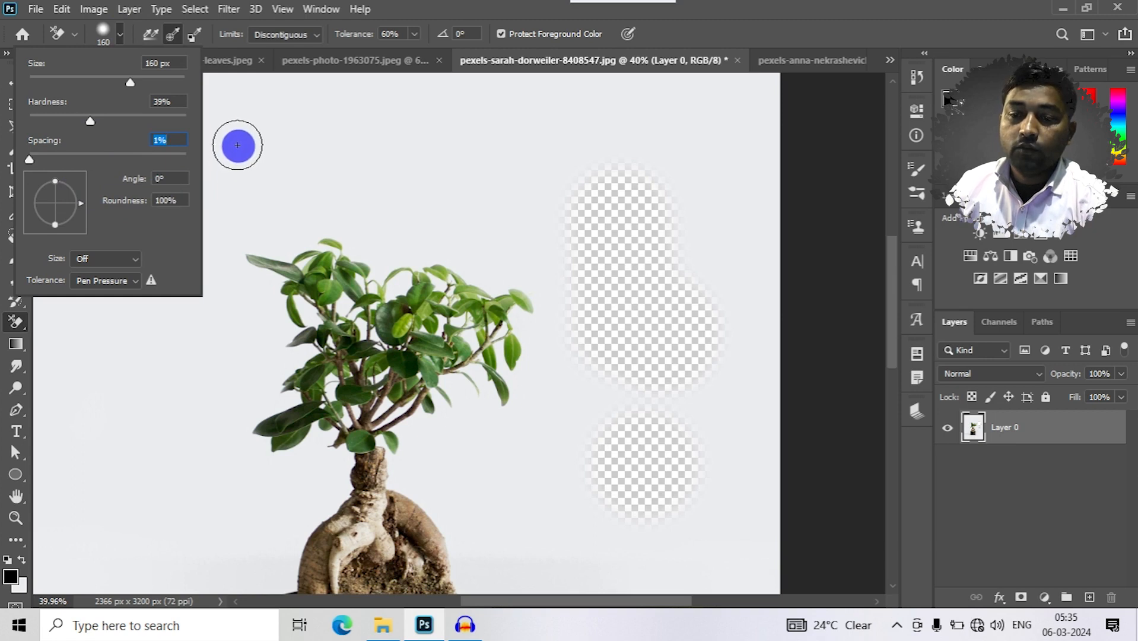
left_click(121, 140)
mouse_move(120, 151)
left_mouse_down()
mouse_move(139, 392)
mouse_move(225, 238)
mouse_move(224, 258)
mouse_move(318, 206)
mouse_move(555, 176)
mouse_move(508, 155)
left_mouse_up()
key("ctrl+z")
key("ctrl+z")
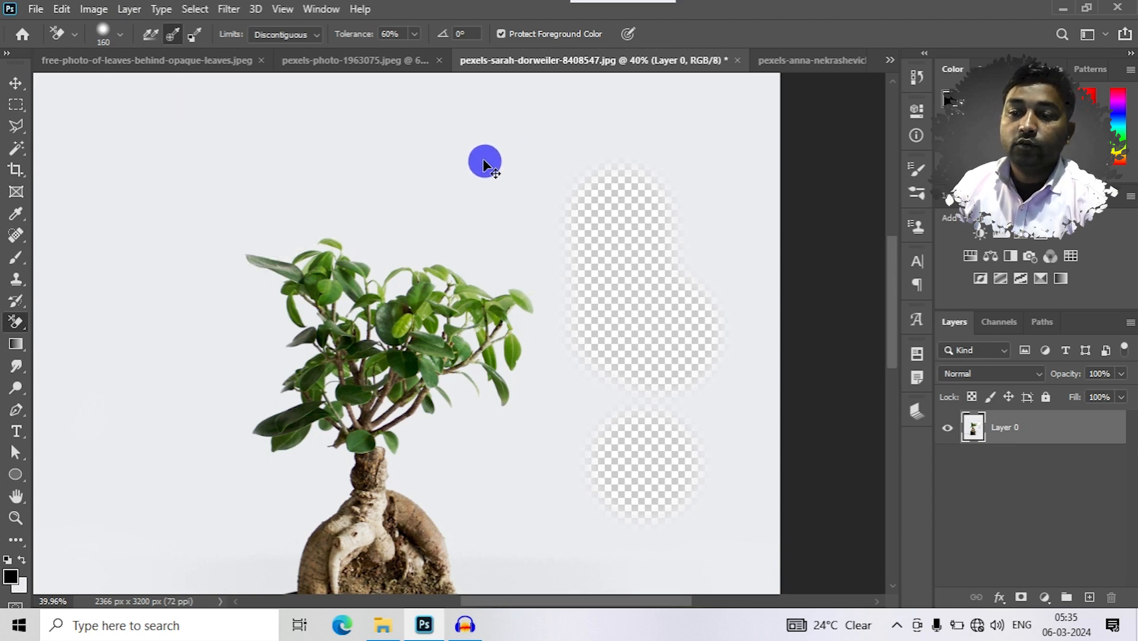
Step: Undo the erased patches in the background right of the plant and the stray spot above it
left_click(118, 32)
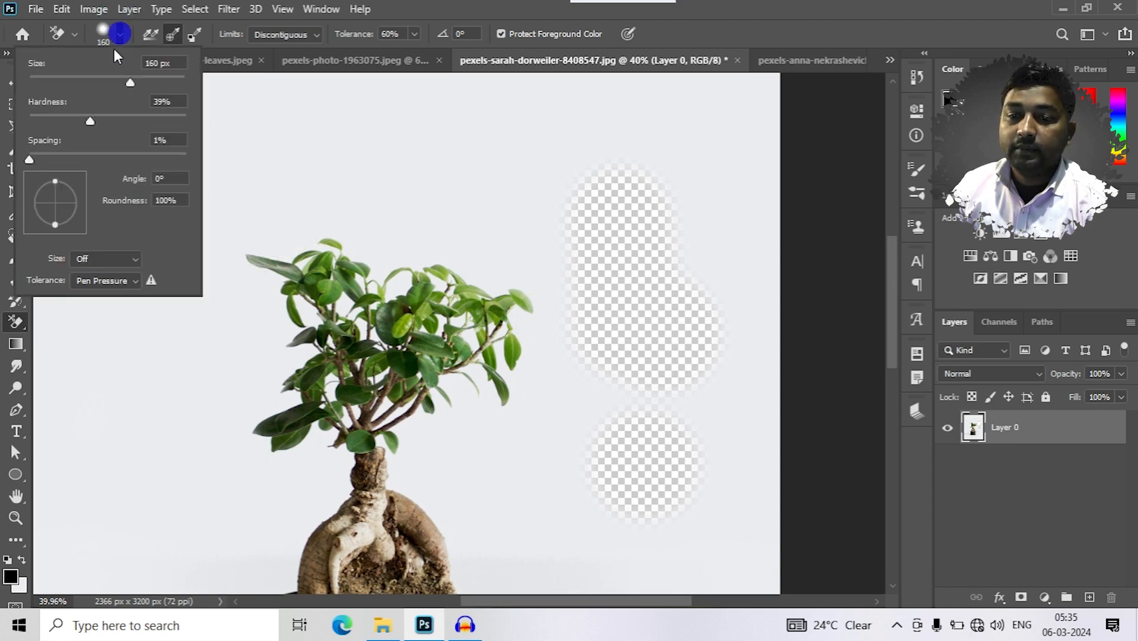
left_click(114, 34)
key("ctrl+z")
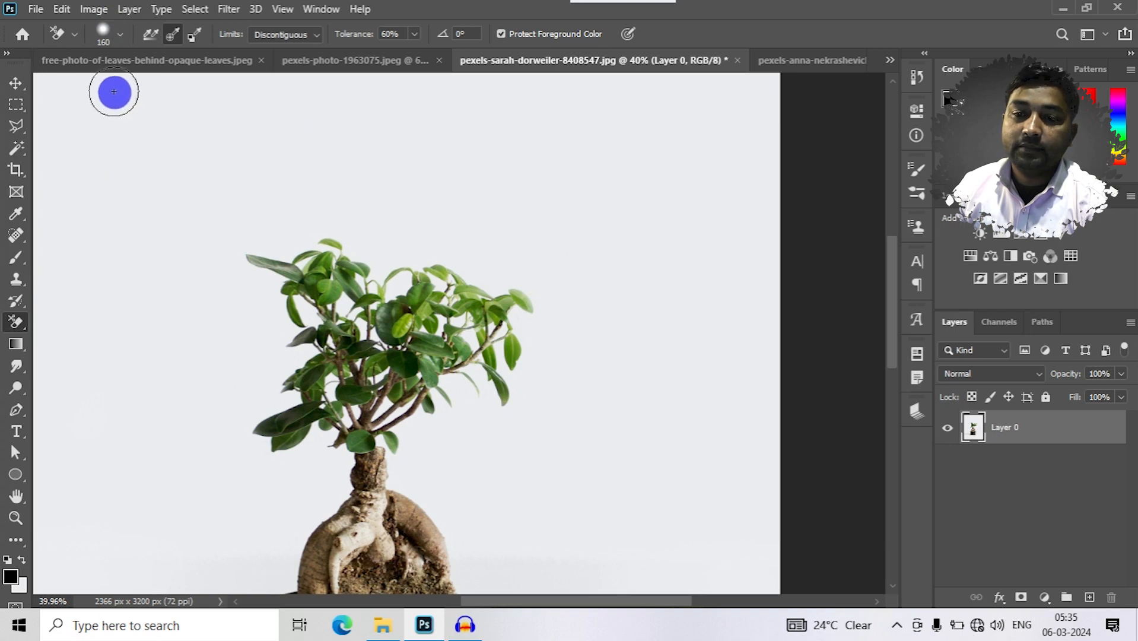
left_click(115, 34)
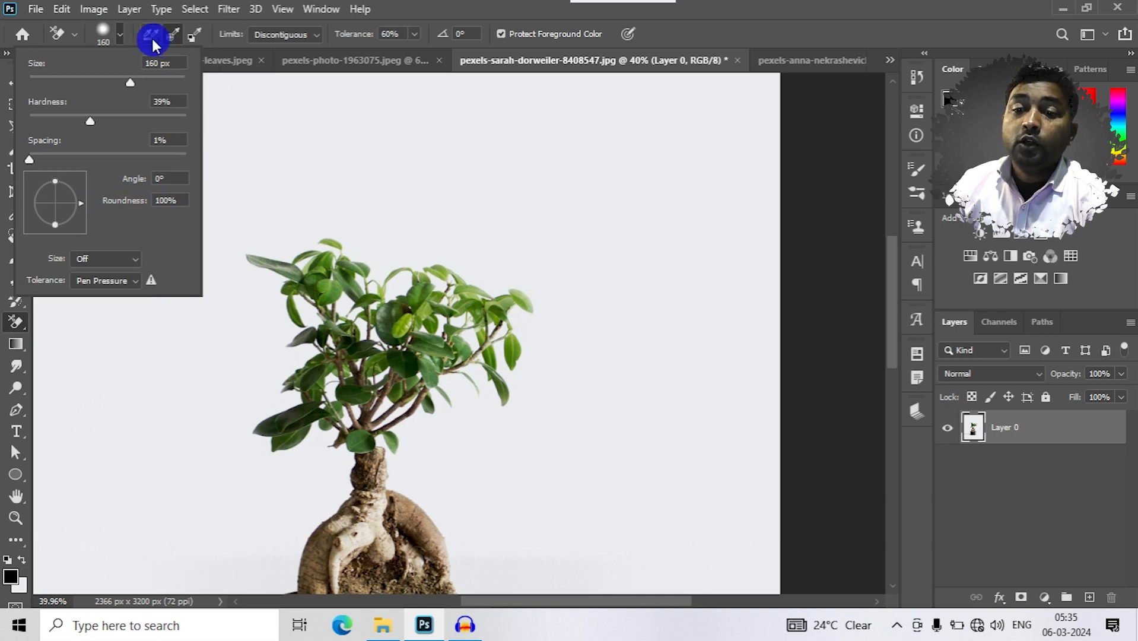
left_click(267, 95)
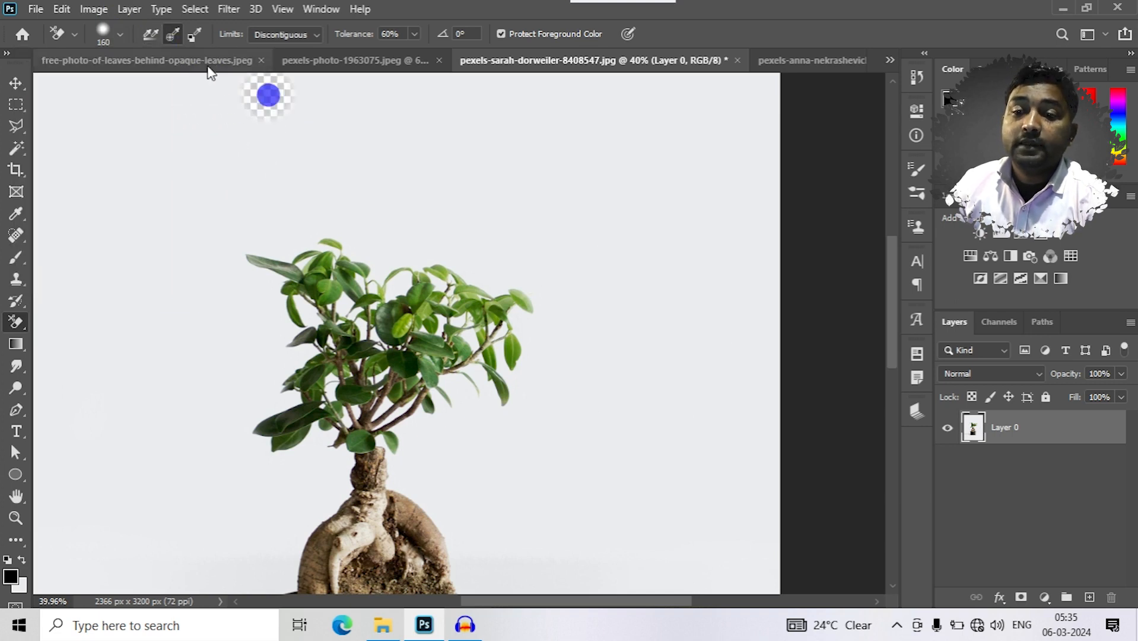
key("ctrl+z")
Step: Try erasing across the background and foliage with Continuous sampling, and undo the stroke
left_click(154, 35)
scroll(424, 437, "up", 2)
mouse_move(127, 224)
left_mouse_down()
mouse_move(178, 137)
mouse_move(236, 124)
mouse_move(333, 130)
mouse_move(367, 139)
mouse_move(442, 290)
mouse_move(429, 279)
left_mouse_up()
key("ctrl+z")
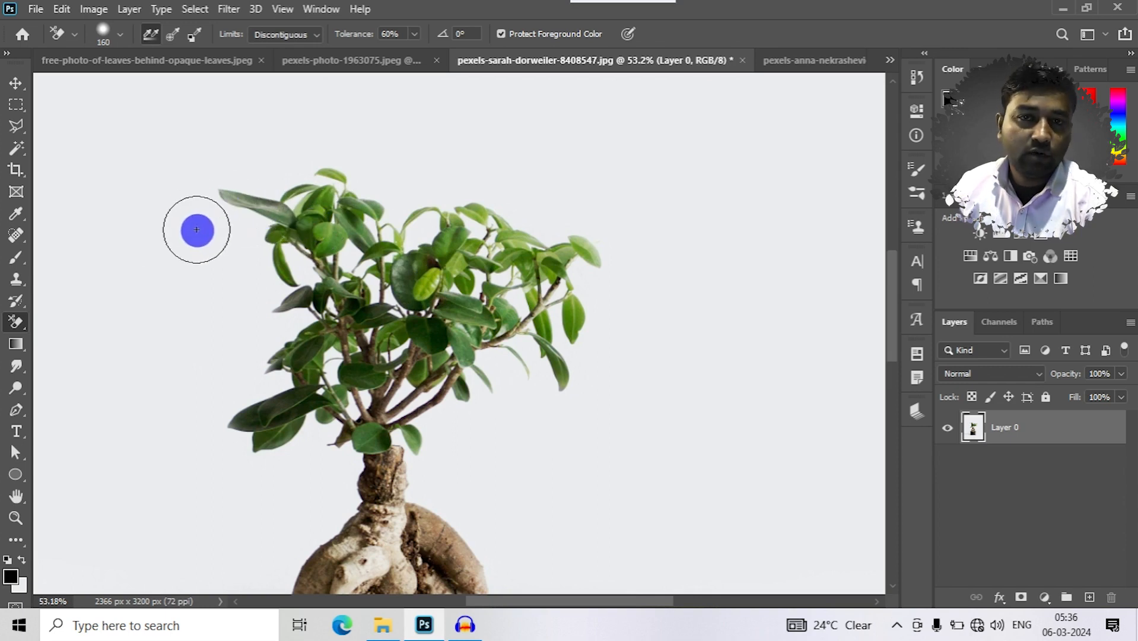
Step: Try erasing the background left of the plant with Once sampling, and undo the strokes
left_click(170, 36)
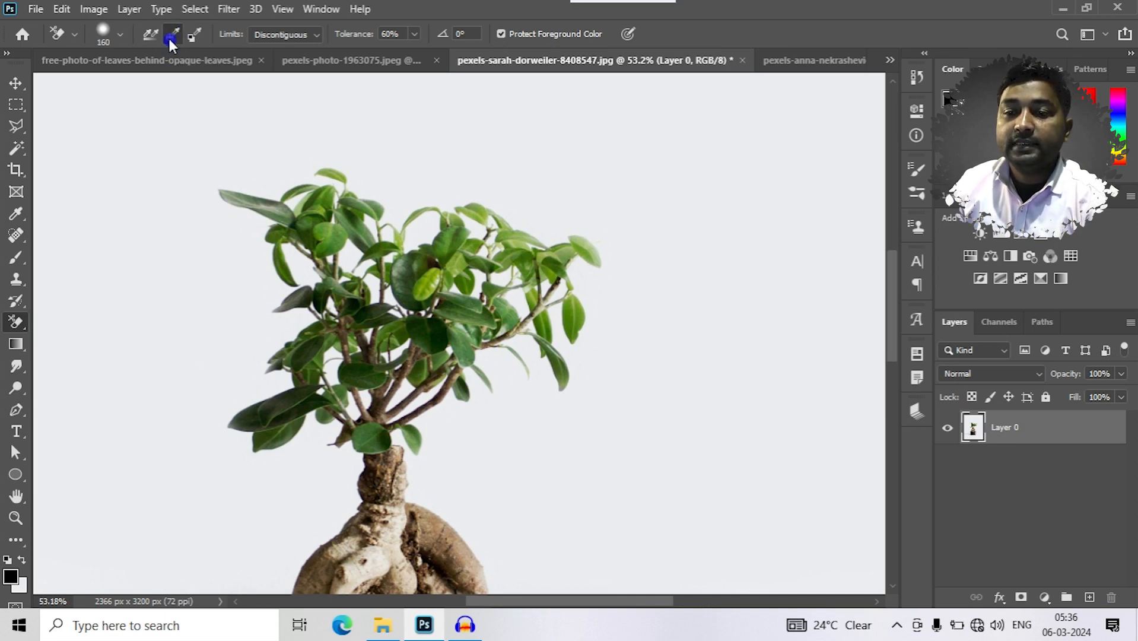
left_click_drag(127, 228, 180, 154)
key("ctrl+z")
left_click(115, 226)
mouse_move(116, 225)
left_mouse_down()
mouse_move(182, 226)
mouse_move(246, 201)
mouse_move(355, 190)
mouse_move(388, 230)
mouse_move(497, 249)
mouse_move(566, 309)
mouse_move(587, 262)
mouse_move(554, 380)
mouse_move(407, 295)
mouse_move(292, 253)
mouse_move(259, 317)
mouse_move(358, 338)
mouse_move(435, 367)
mouse_move(465, 393)
mouse_move(262, 409)
mouse_move(167, 349)
left_mouse_up()
key("ctrl+z")
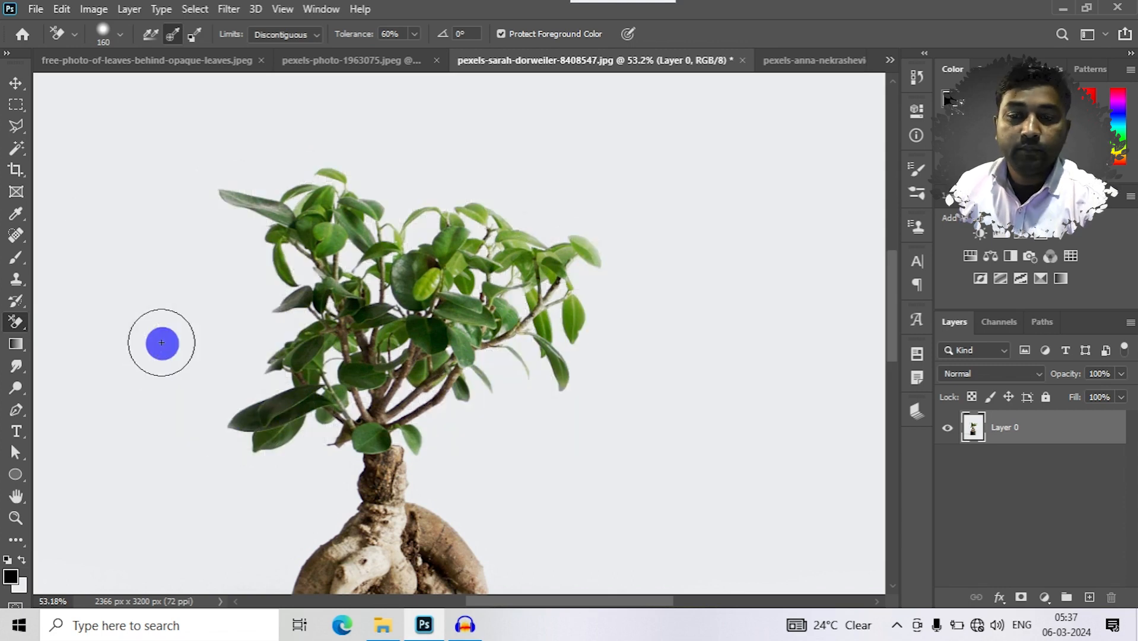
Step: Set the background colour to the photo's light grey ecedef and switch the Background Eraser to Background Swatch sampling
left_click(201, 36)
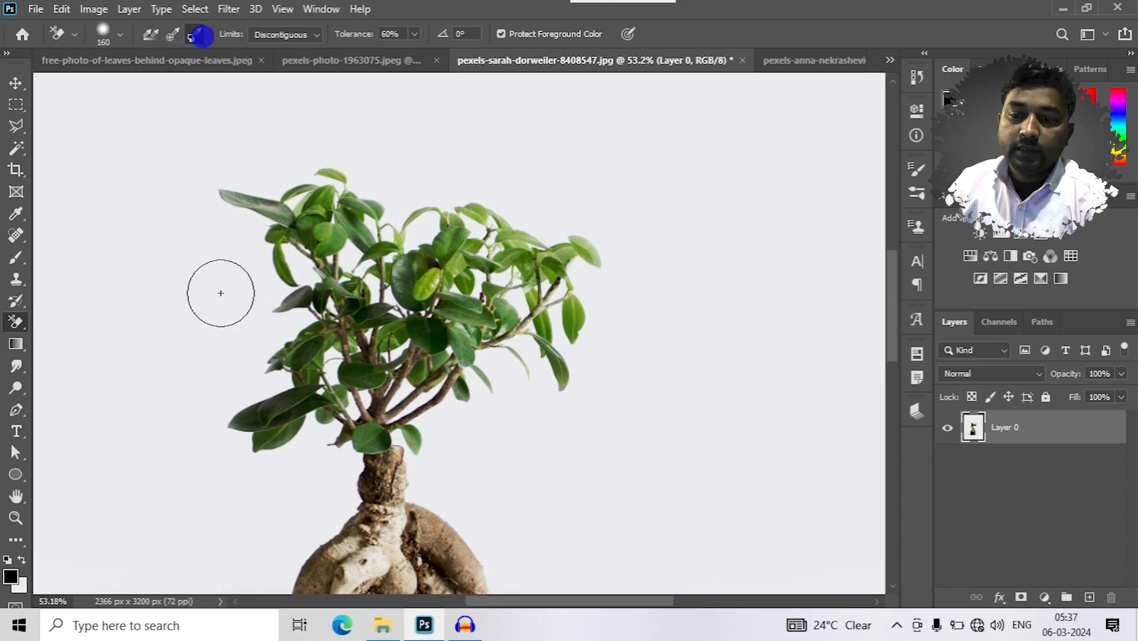
scroll(221, 292, "down", 2)
left_click(114, 500)
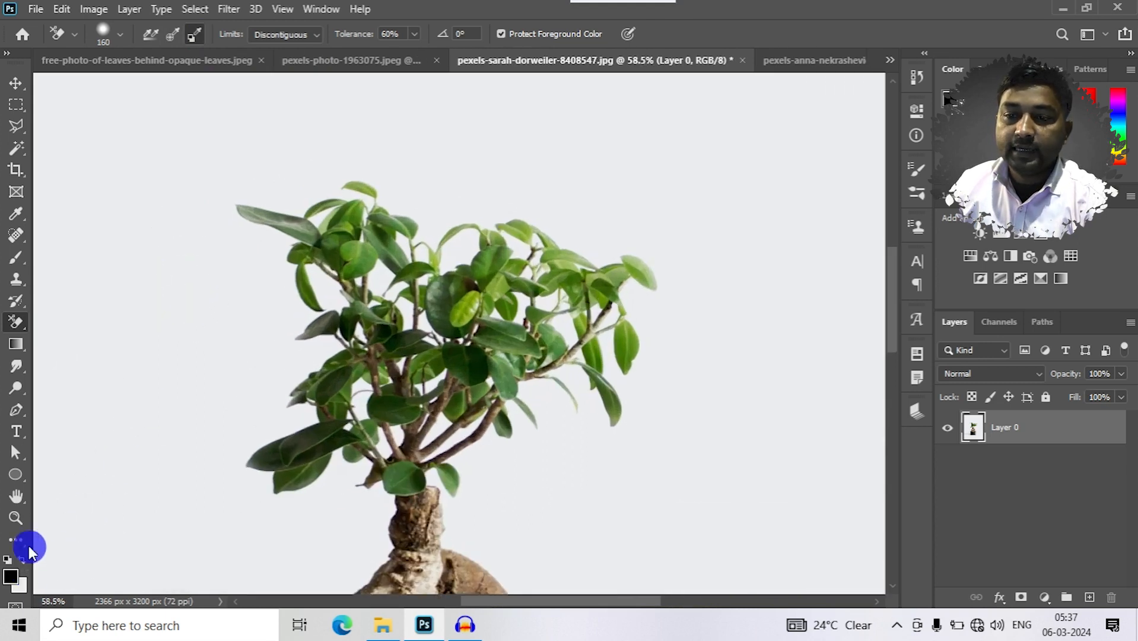
left_click(18, 589)
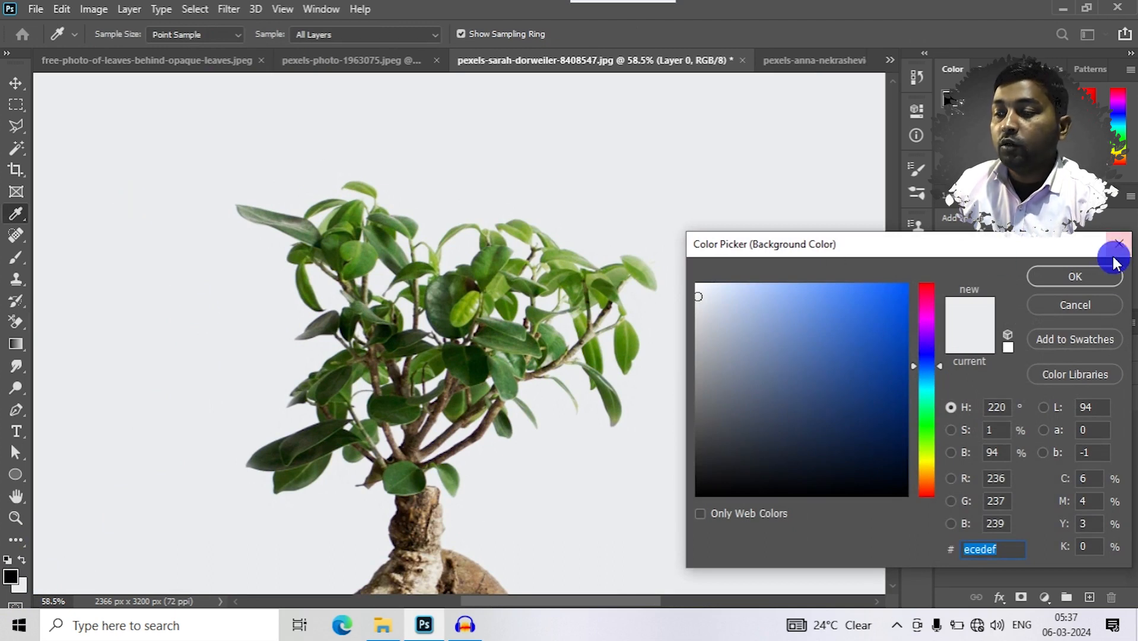
left_click(1065, 274)
key("e")
left_click(195, 36)
Step: Try erasing the grey background around and between the leaves with Discontiguous limits, undoing the strokes
mouse_move(168, 188)
left_mouse_down()
mouse_move(330, 208)
mouse_move(423, 248)
mouse_move(516, 234)
mouse_move(640, 269)
mouse_move(670, 356)
left_mouse_up()
mouse_move(551, 383)
left_mouse_down()
mouse_move(536, 409)
mouse_move(388, 401)
mouse_move(279, 481)
mouse_move(350, 504)
left_mouse_up()
mouse_move(562, 478)
left_mouse_down()
mouse_move(220, 399)
mouse_move(237, 374)
mouse_move(350, 292)
mouse_move(359, 379)
mouse_move(424, 284)
left_mouse_up()
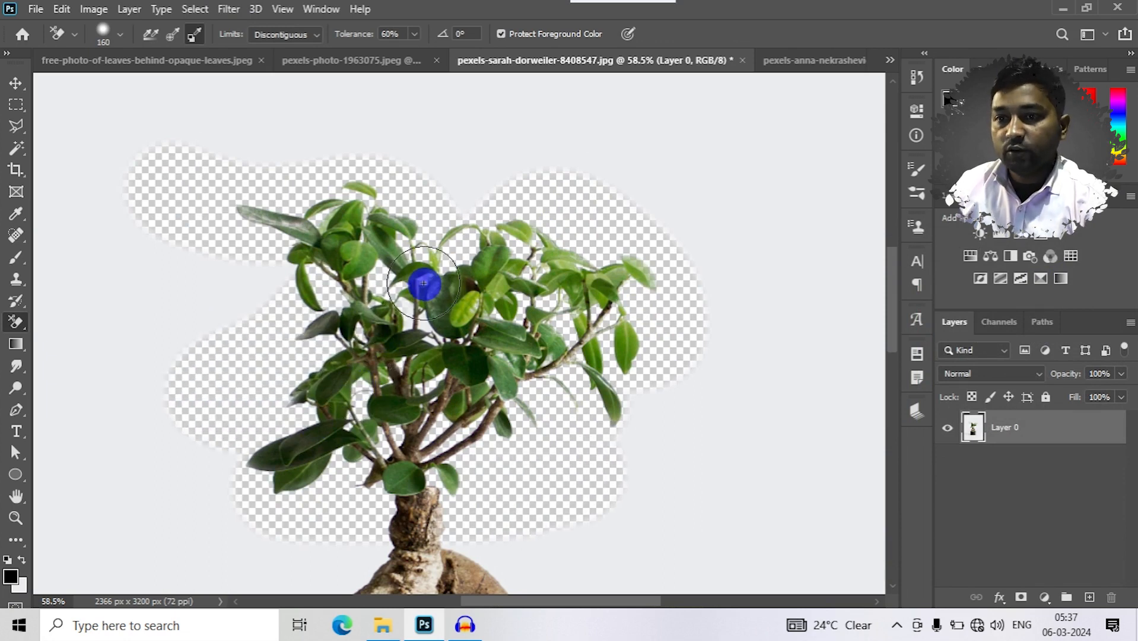
key("ctrl+z")
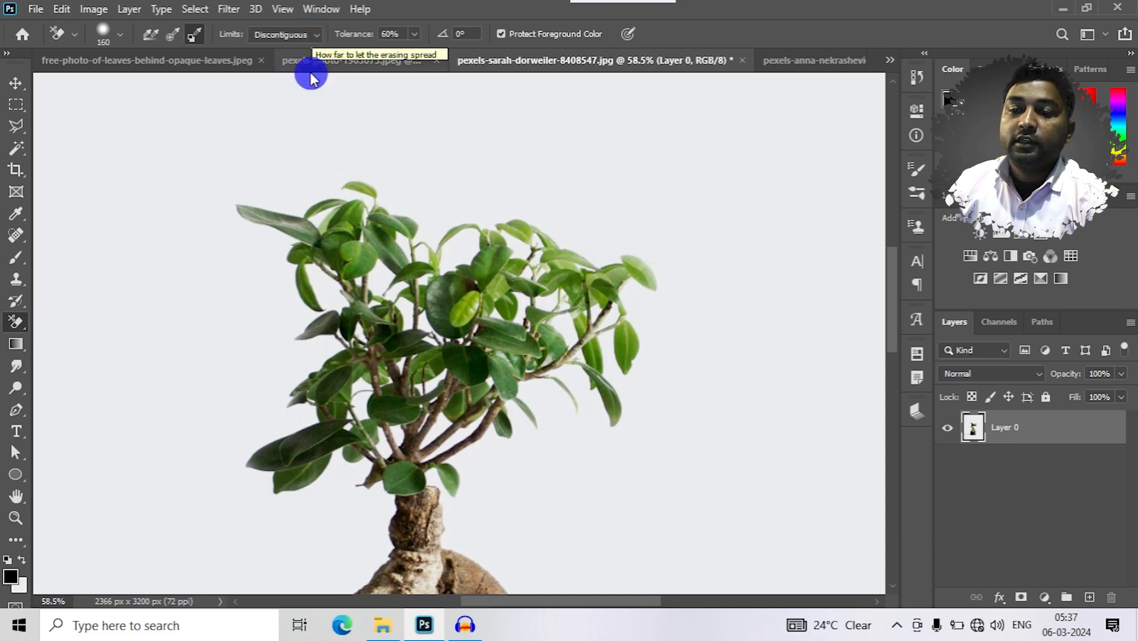
mouse_move(172, 335)
left_mouse_down()
mouse_move(229, 251)
mouse_move(264, 226)
mouse_move(337, 206)
mouse_move(442, 220)
mouse_move(627, 297)
mouse_move(632, 345)
mouse_move(555, 321)
left_mouse_up()
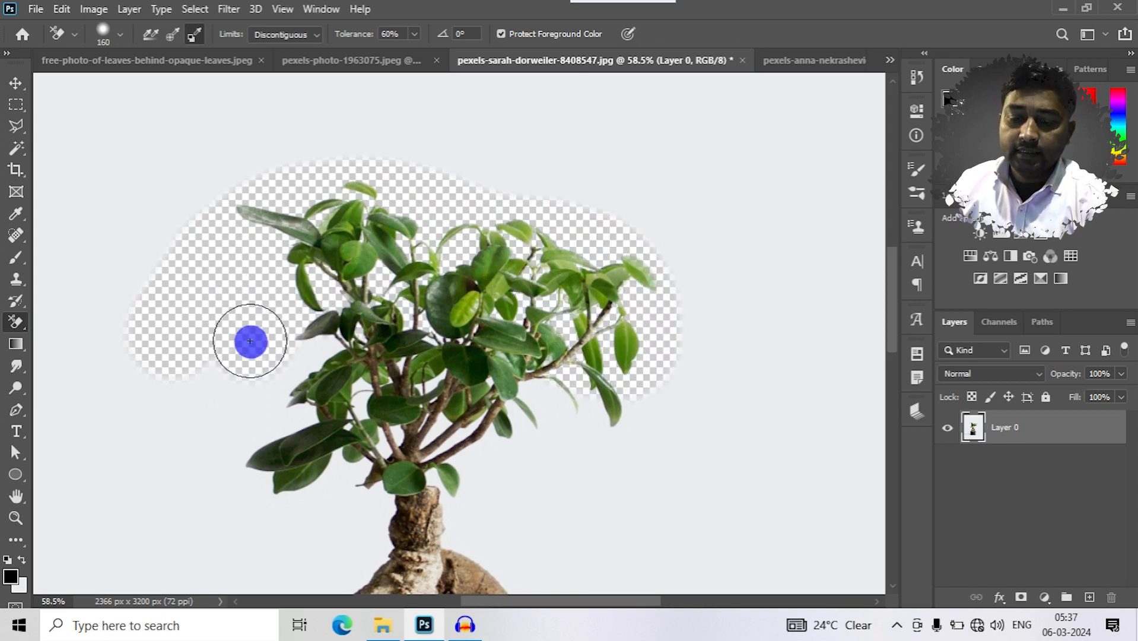
key("ctrl+z")
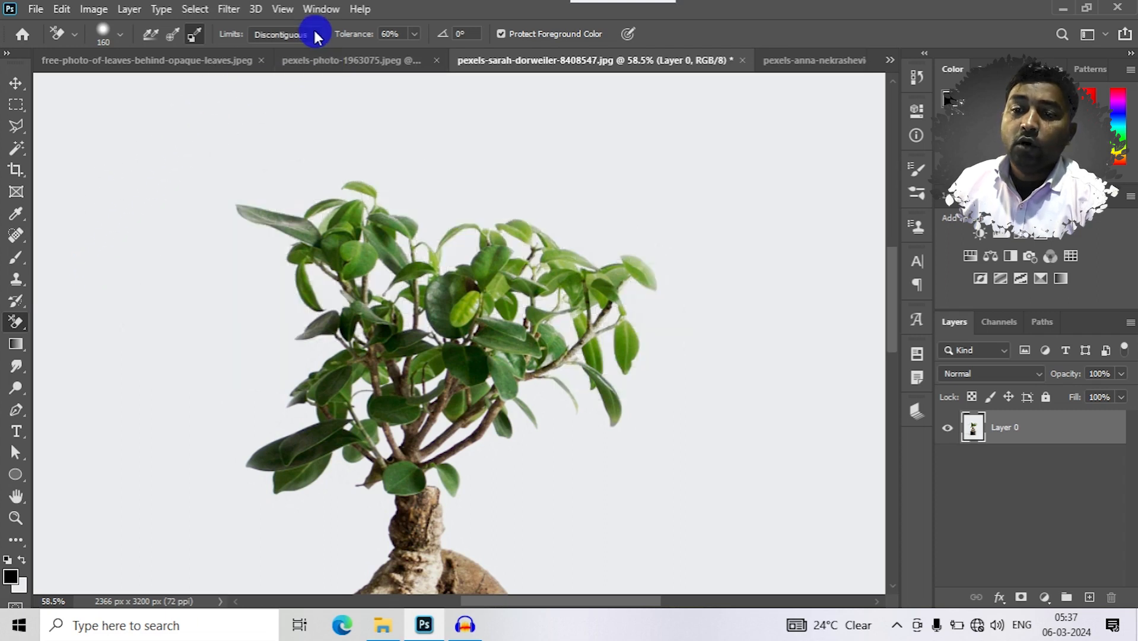
Step: Change the limits to Contiguous and try erasing the background around the plant's left-hand leaves, undoing the strokes
left_click(309, 35)
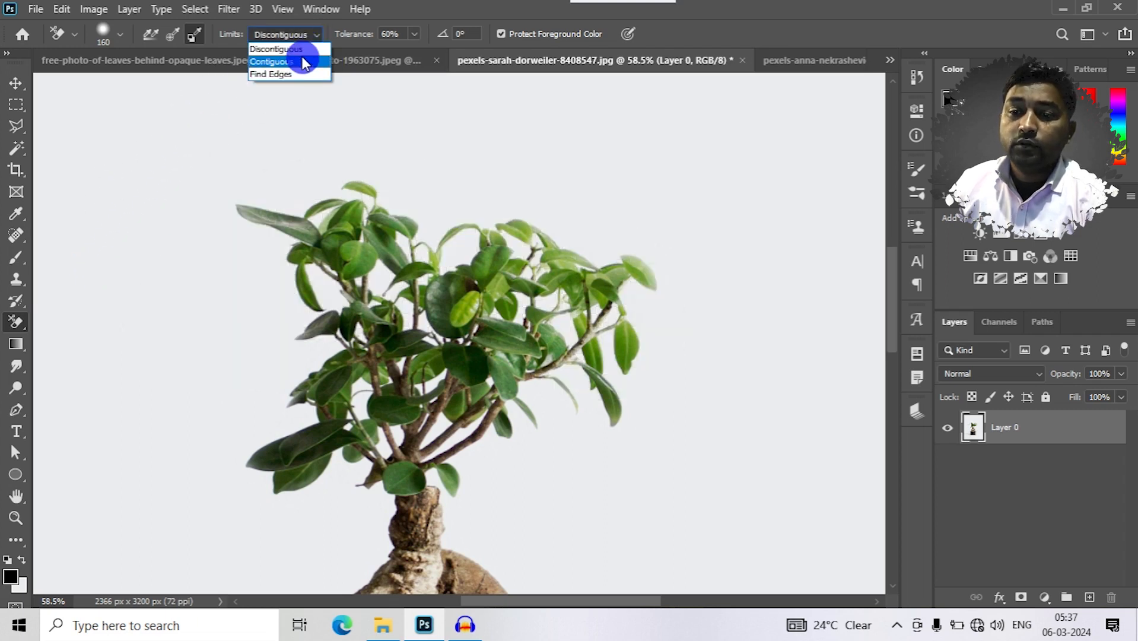
left_click(302, 61)
left_click_drag(208, 362, 271, 231)
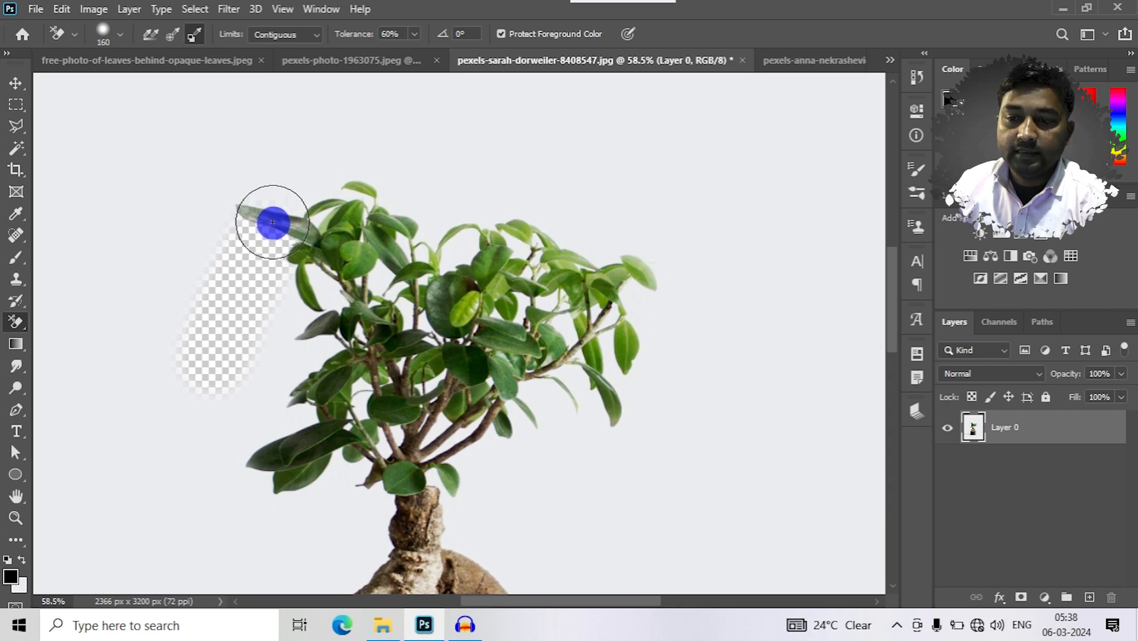
mouse_move(273, 218)
left_mouse_down()
mouse_move(316, 185)
mouse_move(403, 212)
mouse_move(436, 270)
mouse_move(385, 368)
mouse_move(311, 397)
mouse_move(305, 466)
left_mouse_up()
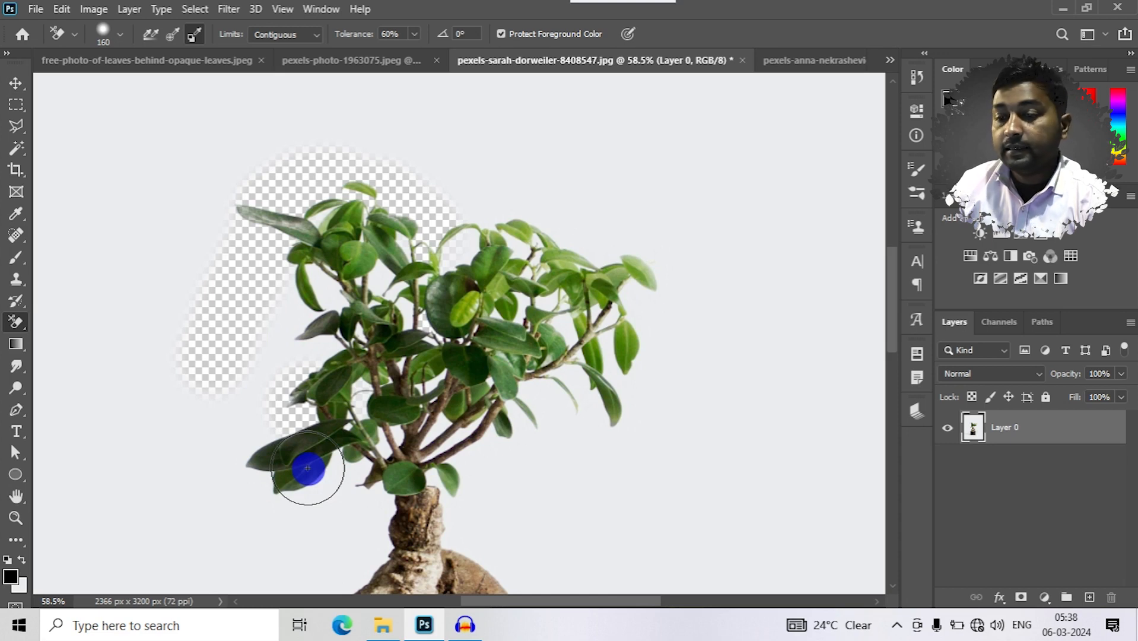
mouse_move(309, 473)
left_mouse_down()
mouse_move(325, 516)
mouse_move(313, 530)
mouse_move(189, 505)
mouse_move(137, 449)
mouse_move(182, 371)
left_mouse_up()
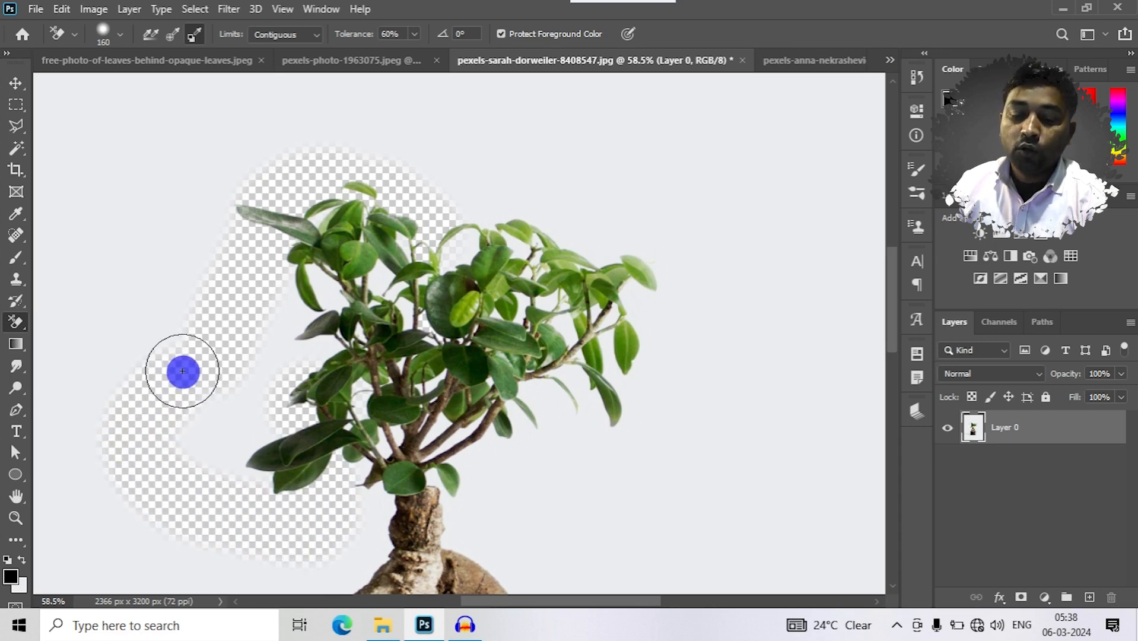
key("ctrl+z")
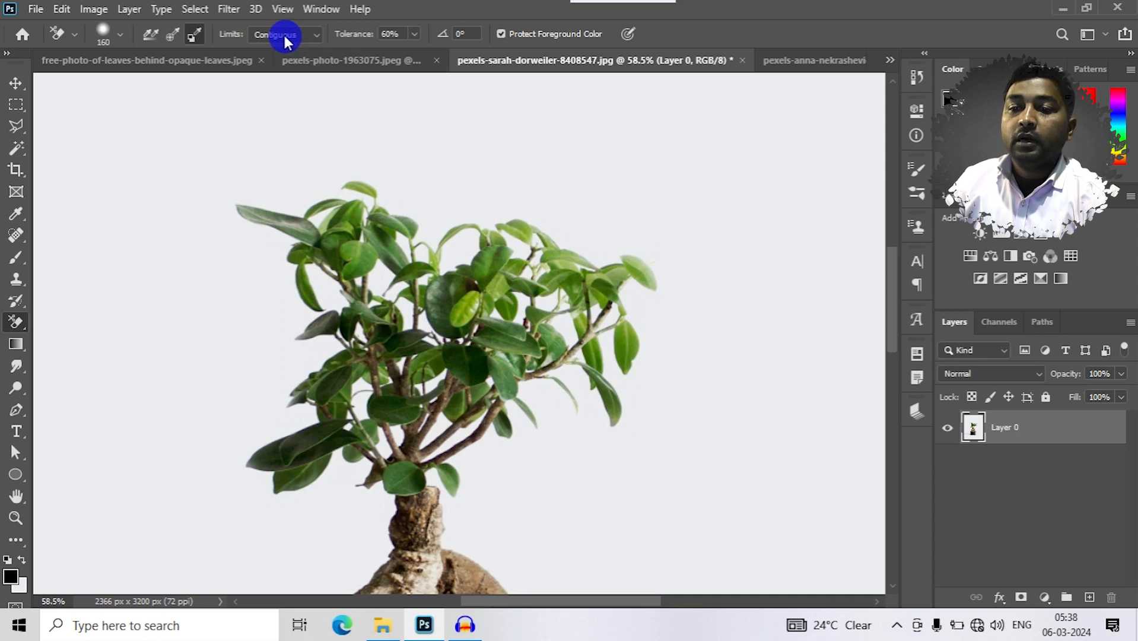
mouse_move(127, 257)
left_mouse_down()
mouse_move(120, 295)
mouse_move(253, 281)
mouse_move(285, 265)
mouse_move(286, 240)
left_mouse_up()
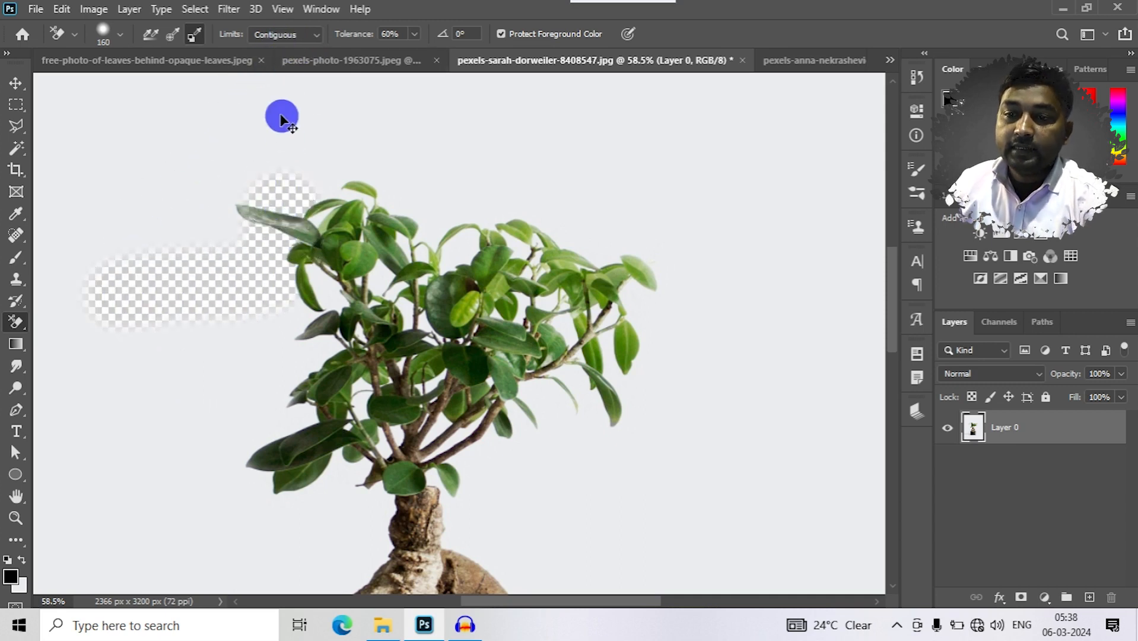
key("ctrl+z")
Step: Change the limits back to Discontiguous and try one erasing stroke over the upper-left leaves, undoing it
left_click(293, 37)
left_click(279, 43)
mouse_move(178, 320)
left_mouse_down()
mouse_move(249, 277)
mouse_move(278, 211)
mouse_move(311, 198)
mouse_move(376, 217)
left_mouse_up()
key("ctrl+z")
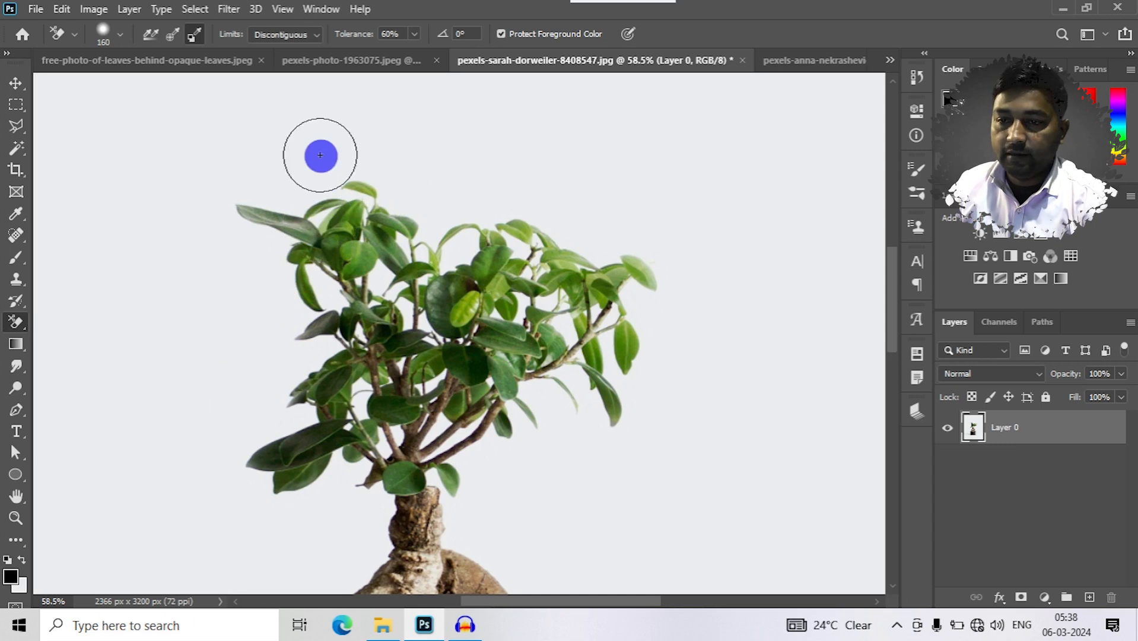
Step: Set the limits to Find Edges and erase the background left of the plant and in the gaps between its leaves
left_click(306, 34)
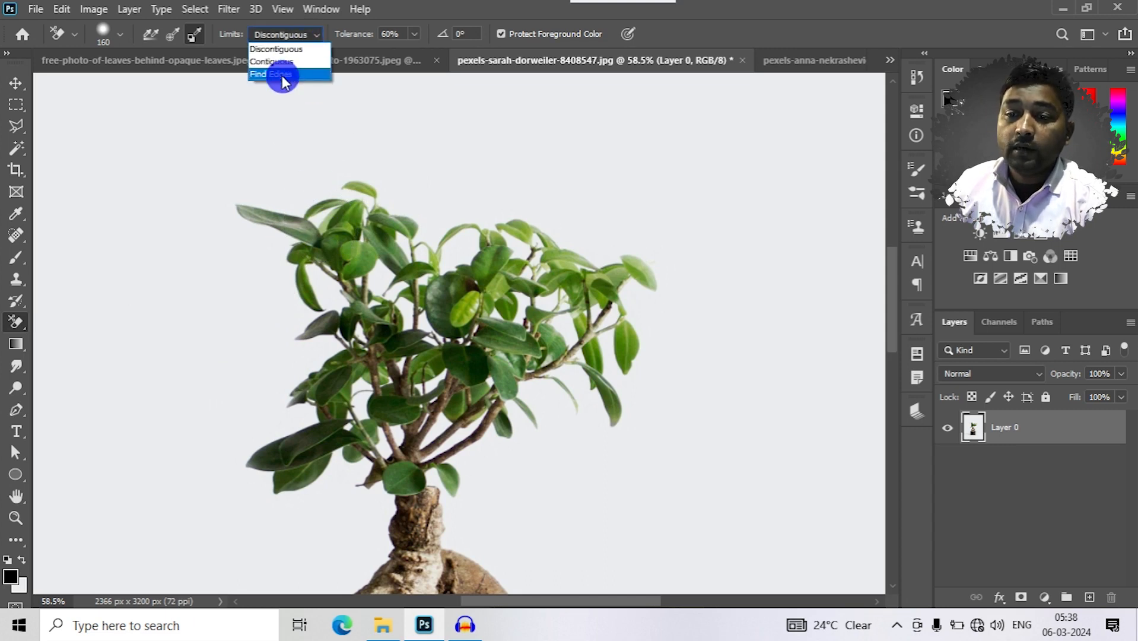
left_click(280, 70)
left_click(227, 322)
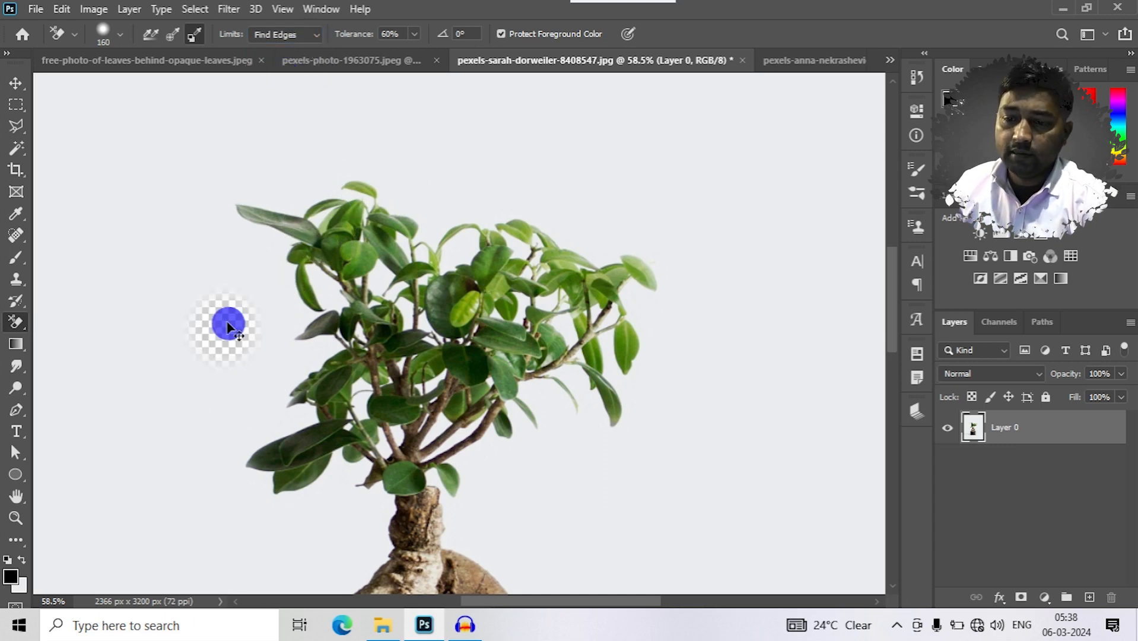
mouse_move(227, 324)
left_mouse_down()
mouse_move(260, 297)
mouse_move(300, 299)
left_mouse_up()
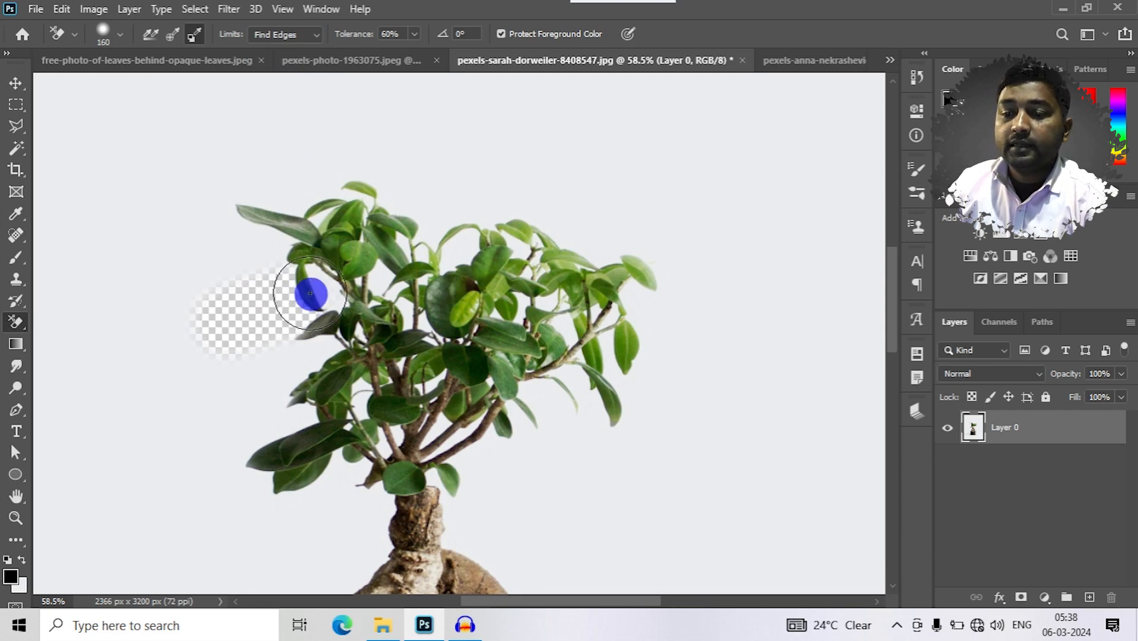
mouse_move(326, 287)
left_mouse_down()
mouse_move(373, 289)
mouse_move(416, 316)
mouse_move(454, 294)
mouse_move(458, 246)
mouse_move(499, 263)
left_mouse_up()
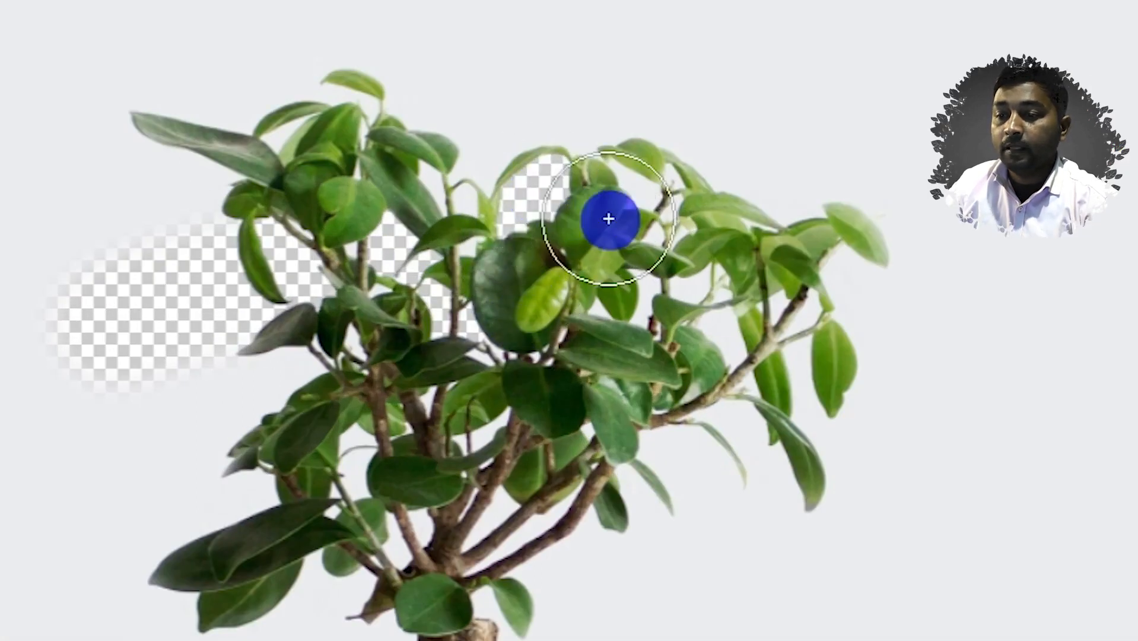
mouse_move(608, 218)
left_mouse_down()
mouse_move(689, 278)
mouse_move(687, 326)
mouse_move(667, 304)
mouse_move(640, 347)
mouse_move(632, 303)
mouse_move(581, 312)
mouse_move(503, 271)
mouse_move(435, 214)
mouse_move(424, 175)
mouse_move(366, 156)
mouse_move(342, 156)
mouse_move(275, 208)
mouse_move(466, 316)
mouse_move(459, 351)
mouse_move(273, 430)
mouse_move(402, 437)
mouse_move(225, 366)
mouse_move(94, 356)
left_mouse_up()
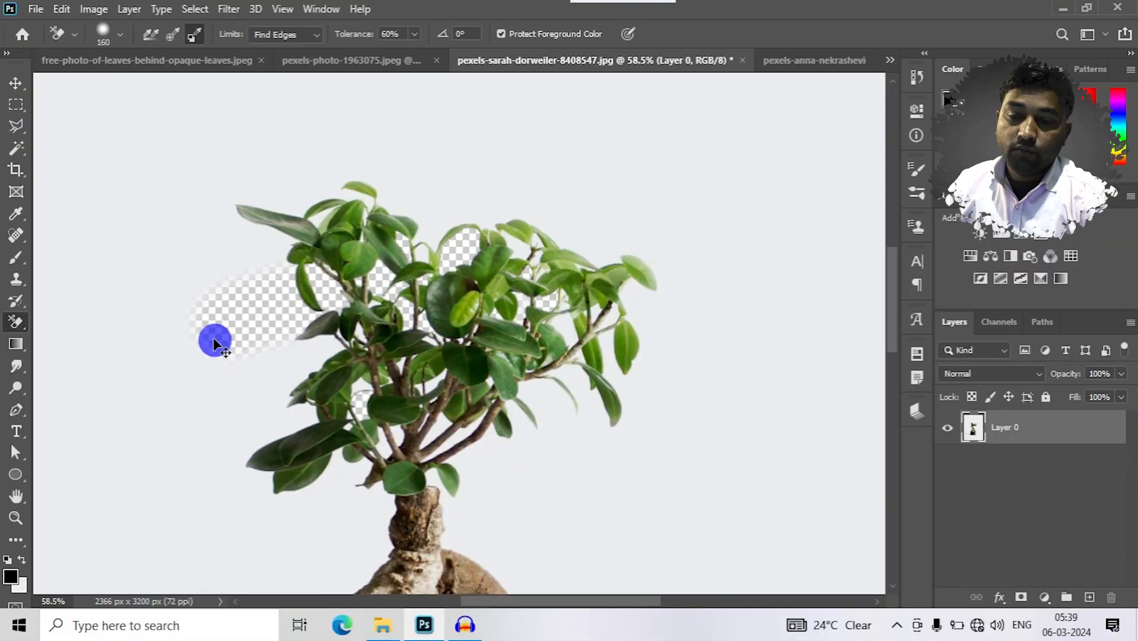
mouse_move(214, 341)
left_mouse_down()
mouse_move(294, 311)
mouse_move(299, 205)
mouse_move(344, 168)
left_mouse_up()
Step: Inspect the erased leaf edges up close and undo the Find Edges strokes
scroll(287, 314, "up", 4)
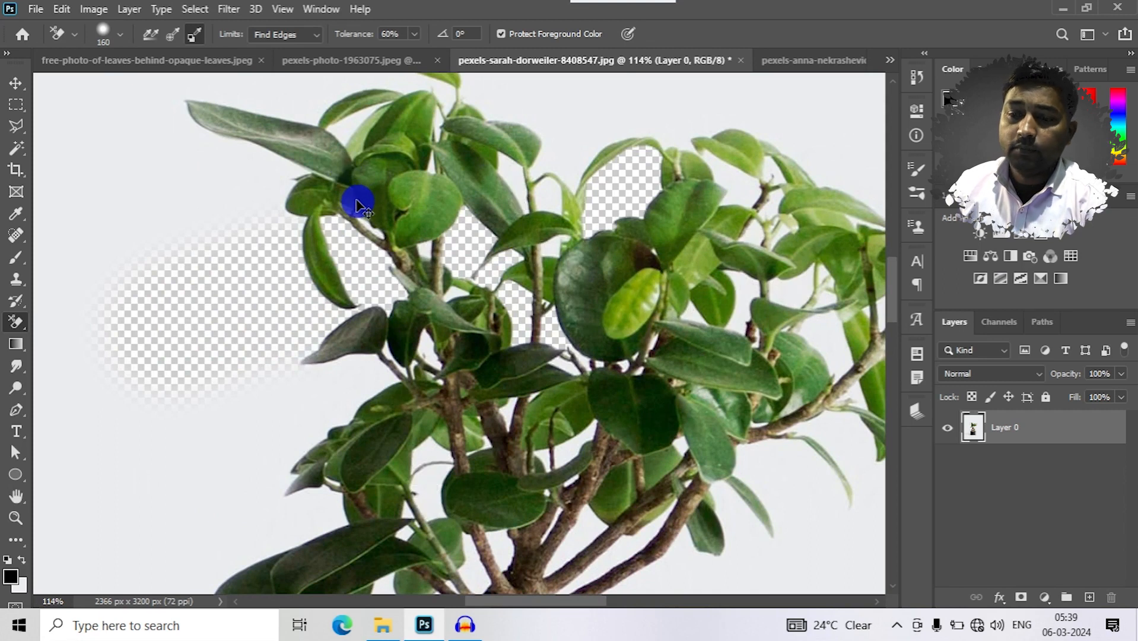
key("ctrl+z")
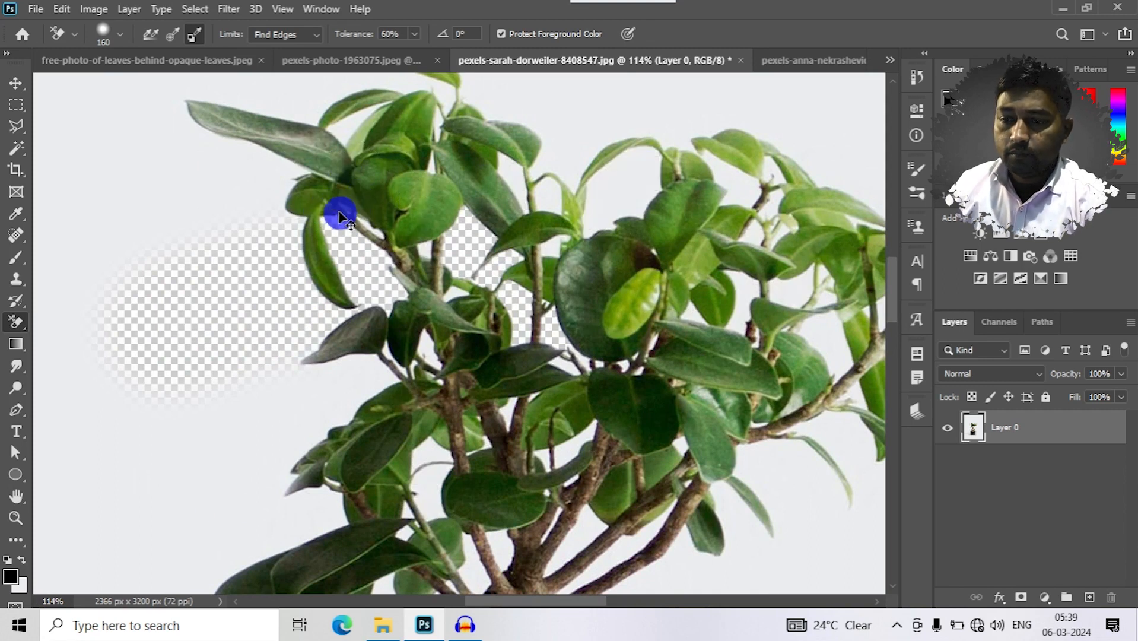
key("ctrl+z")
scroll(339, 215, "down", 3)
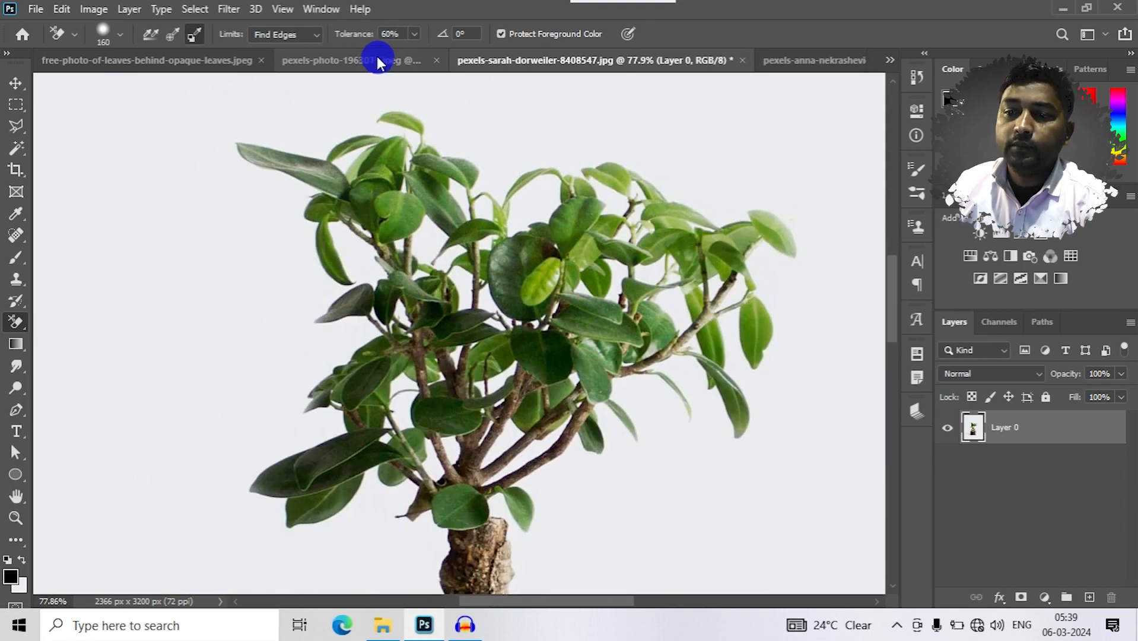
Step: Set the tolerance to 20% and try erasing the background around the plant's upper-left leaves
scroll(431, 253, "up", 5)
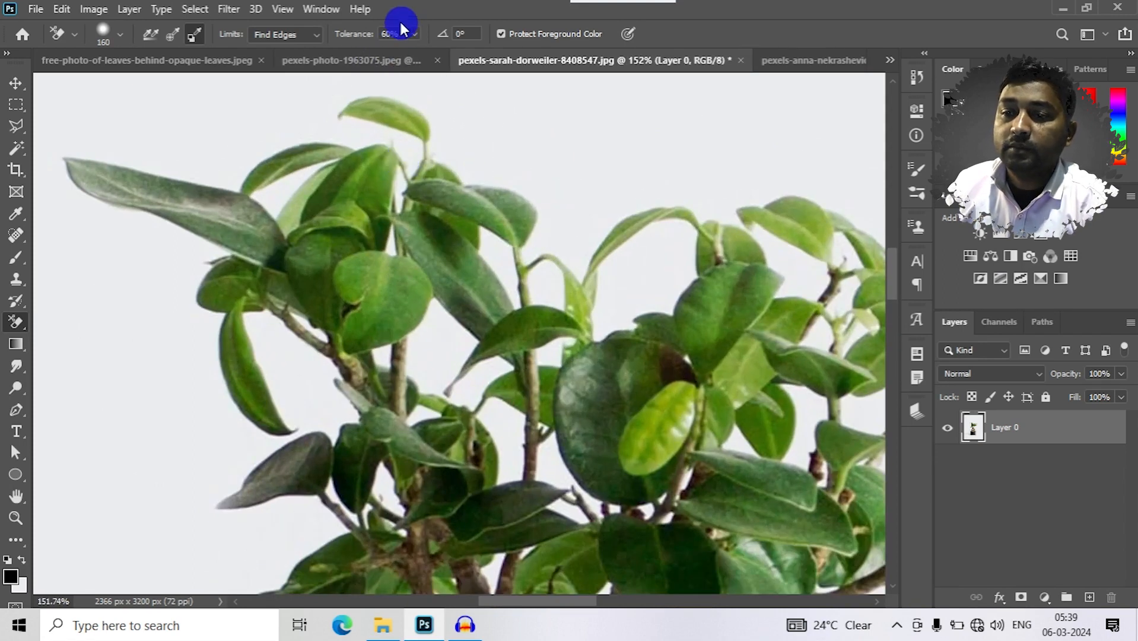
left_click(359, 39)
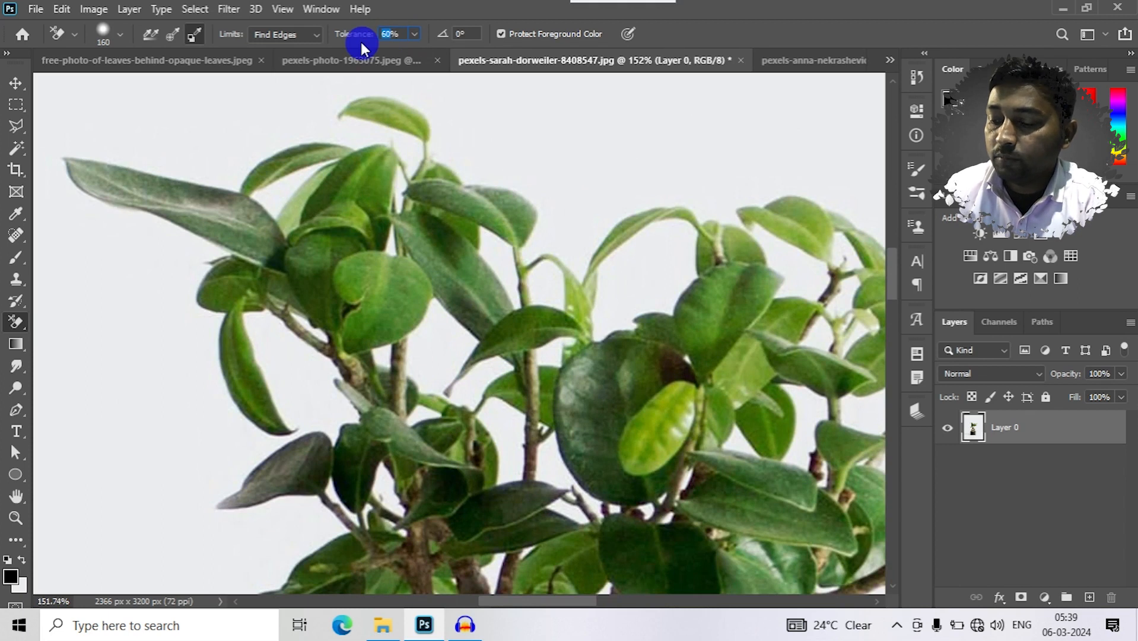
mouse_move(135, 490)
left_mouse_down()
mouse_move(157, 414)
mouse_move(370, 329)
mouse_move(203, 200)
mouse_move(201, 328)
mouse_move(418, 489)
mouse_move(563, 299)
mouse_move(432, 345)
left_mouse_up()
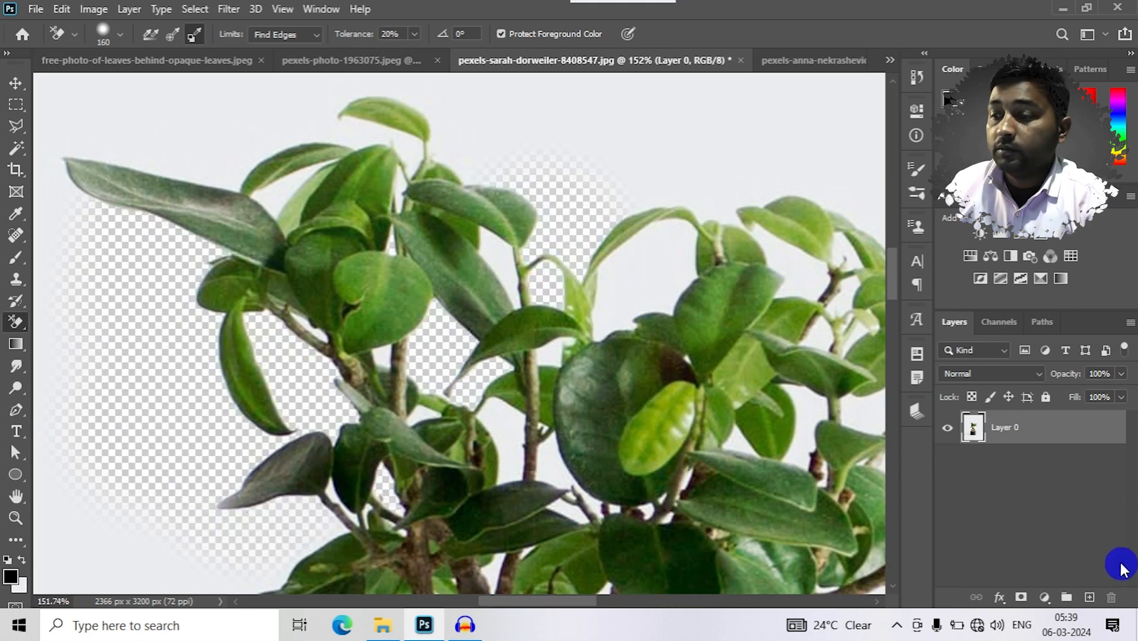
Step: Add a dark grey solid colour fill layer and place it beneath Layer 0
left_click(1042, 599)
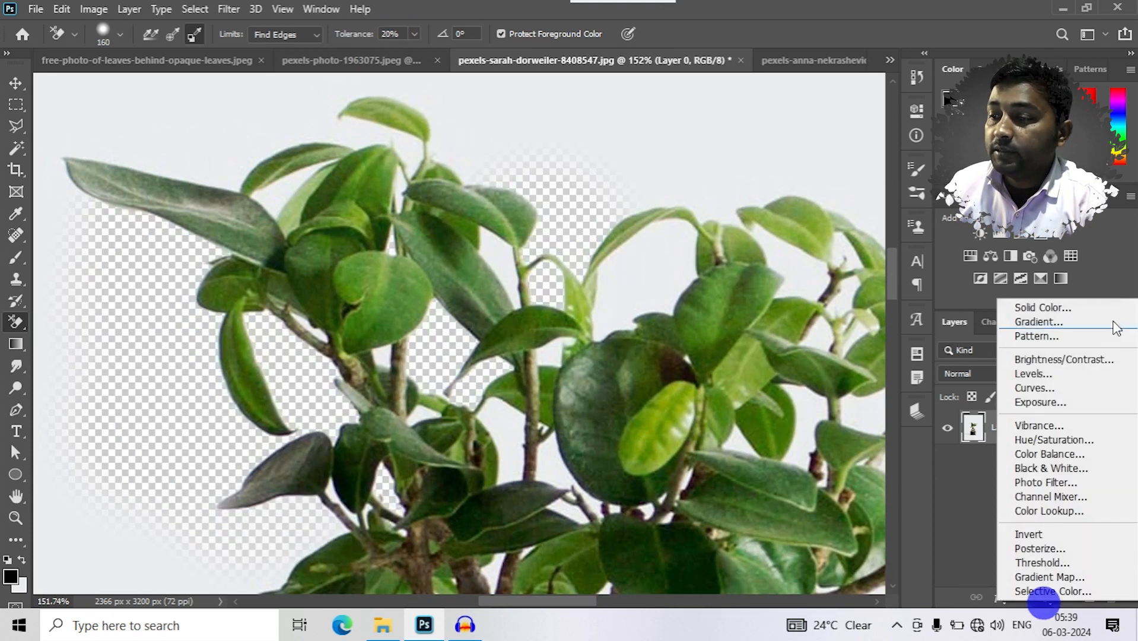
left_click(1085, 300)
mouse_move(880, 358)
left_mouse_down()
mouse_move(820, 355)
mouse_move(650, 437)
left_mouse_up()
left_click(1052, 275)
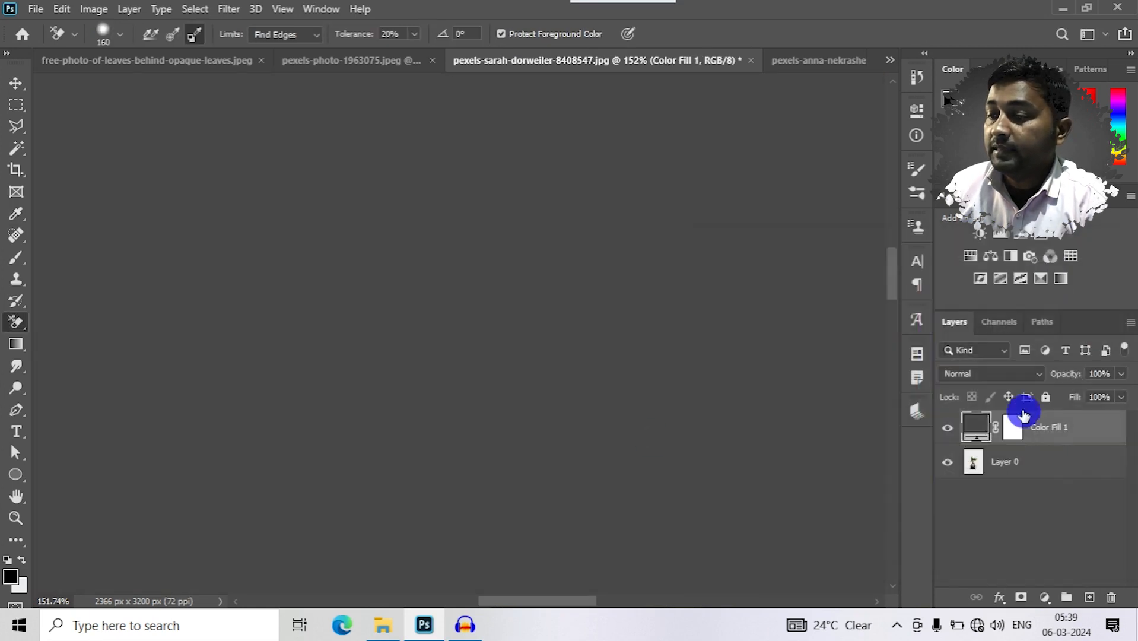
left_click_drag(1038, 425, 1033, 513)
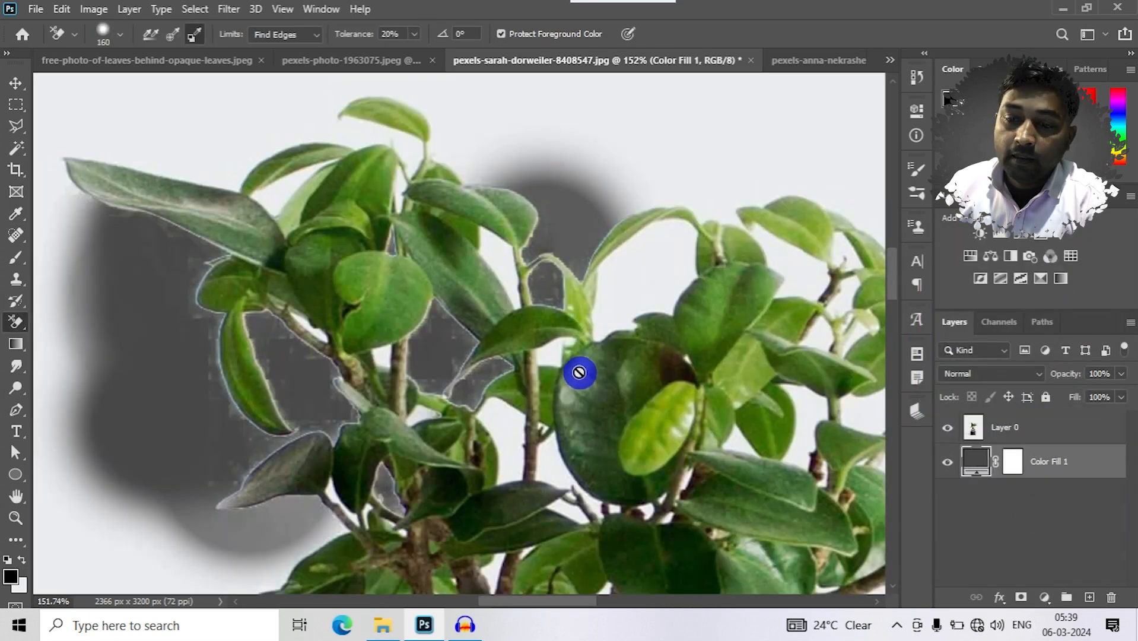
Step: Inspect the leaf edges erased at 20% tolerance against the dark fill and undo the erasing
scroll(307, 401, "up", 4)
scroll(154, 378, "up", 3)
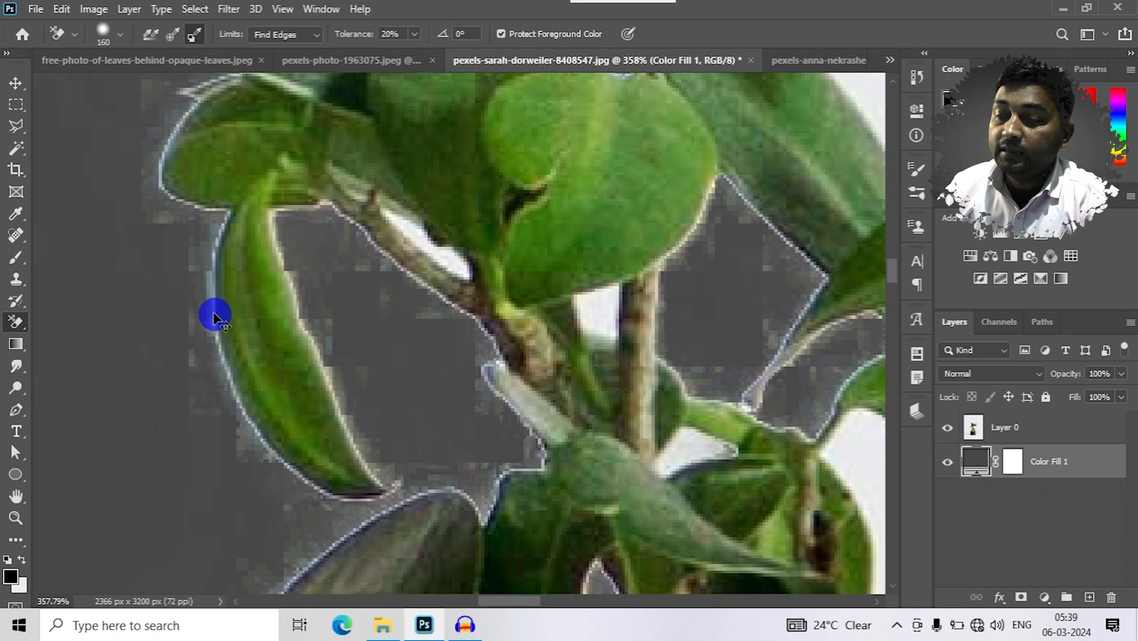
key("ctrl+z")
key("ctrl+z")
key("ctrl+z")
key("ctrl+z")
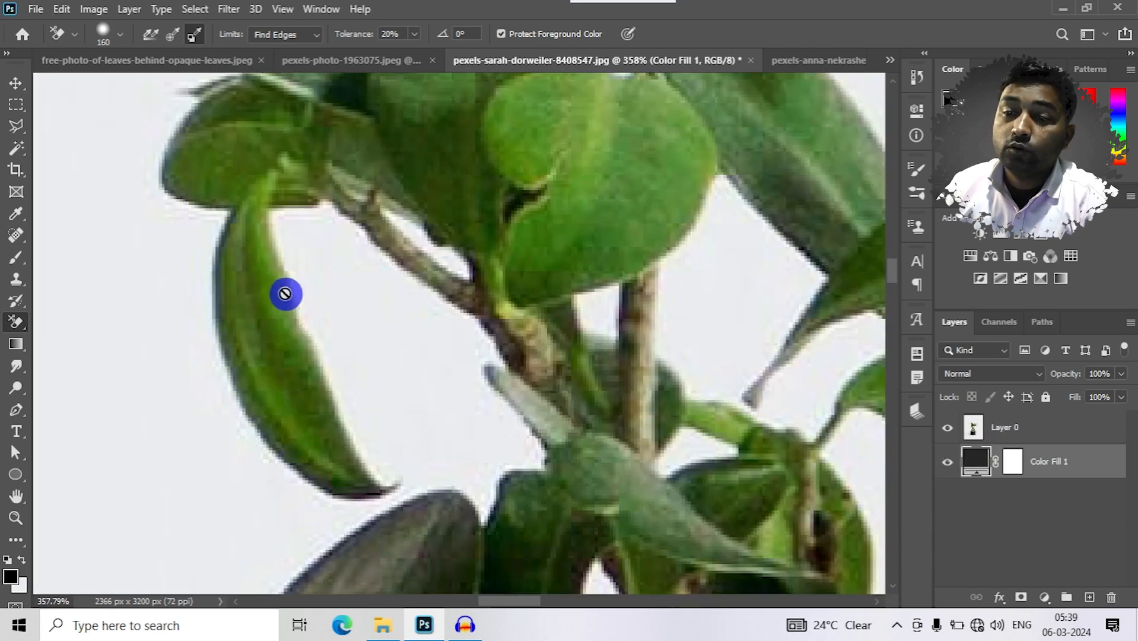
Step: On Layer 0, reduce the brush size to 71, set the tolerance to 50% and try erasing around the curved leaf, undoing it
left_click(1042, 438)
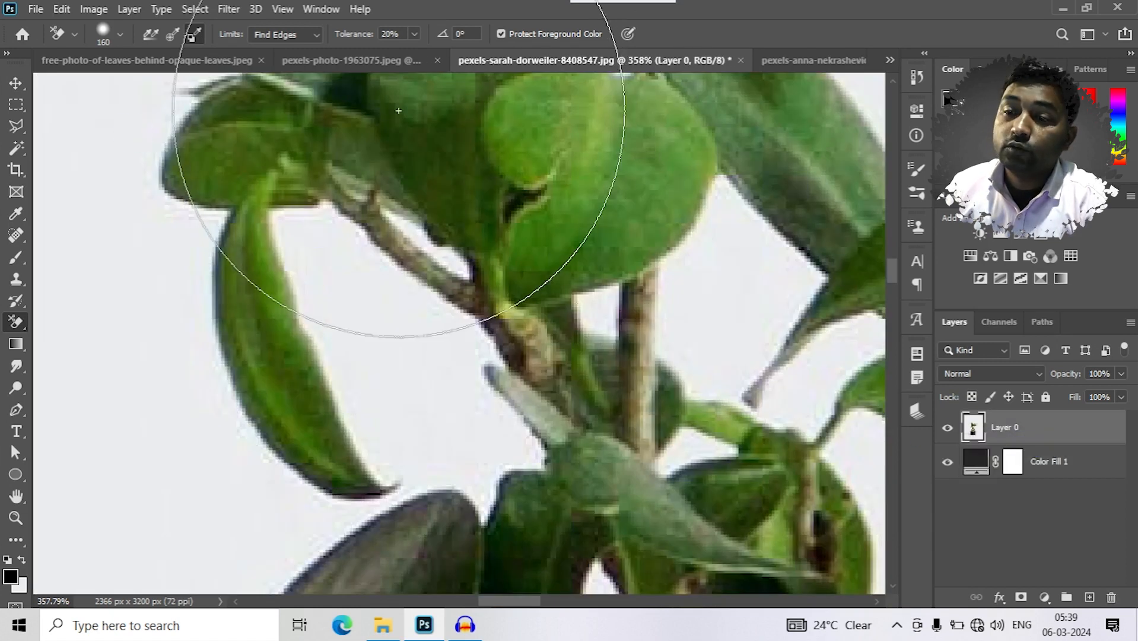
left_click_drag(376, 327, 328, 272)
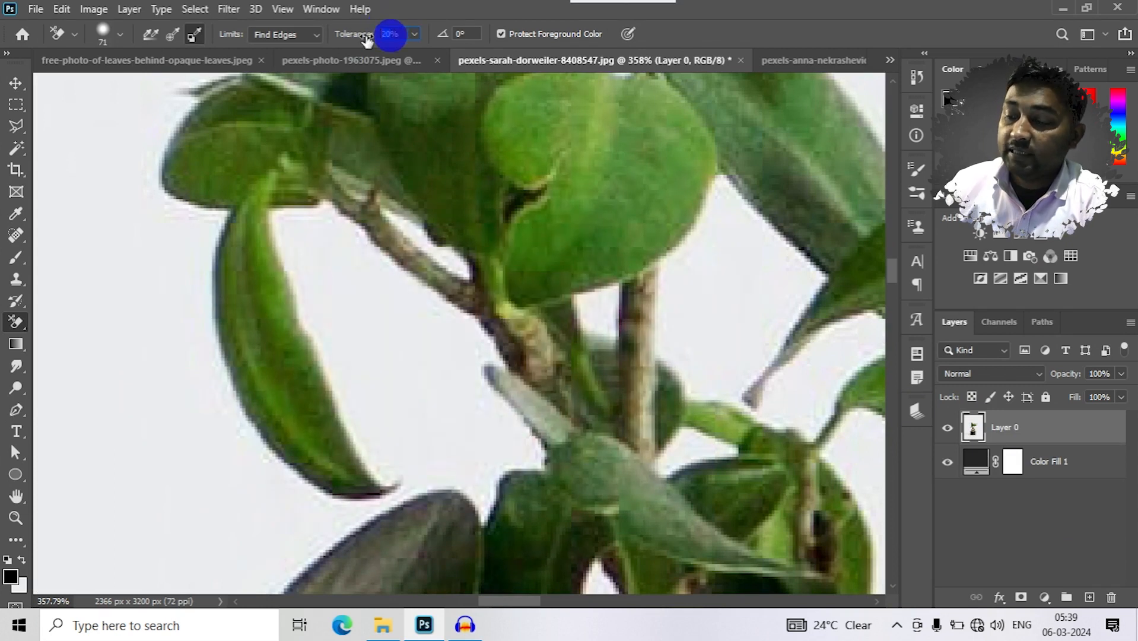
mouse_move(183, 363)
left_mouse_down()
mouse_move(153, 389)
mouse_move(313, 284)
mouse_move(192, 243)
mouse_move(299, 397)
mouse_move(368, 409)
mouse_move(226, 490)
left_mouse_up()
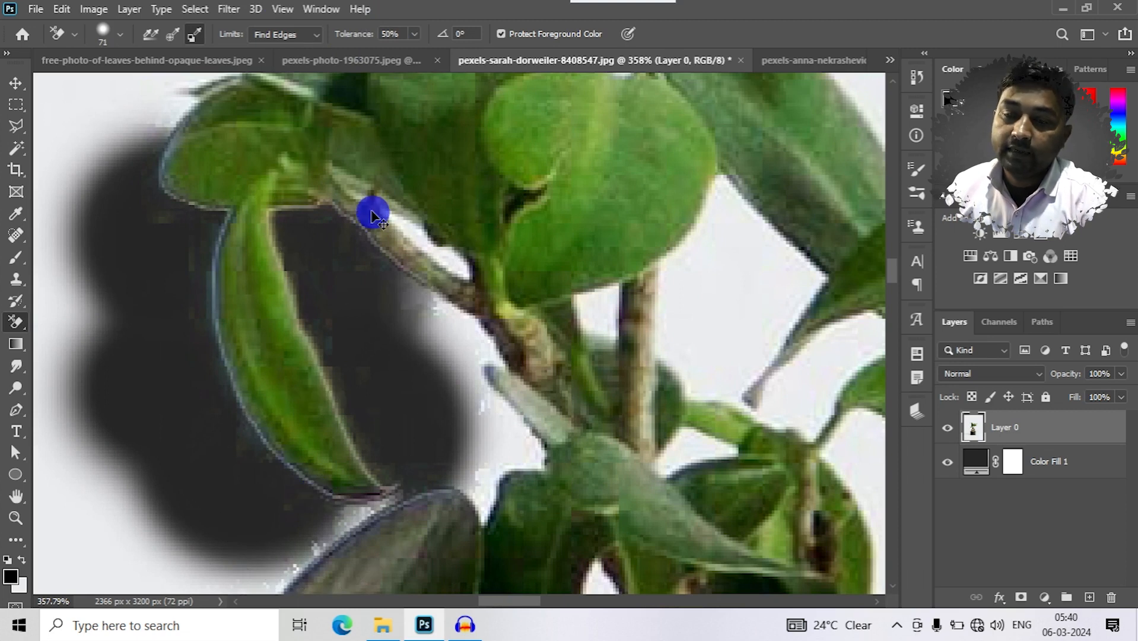
key("ctrl+z")
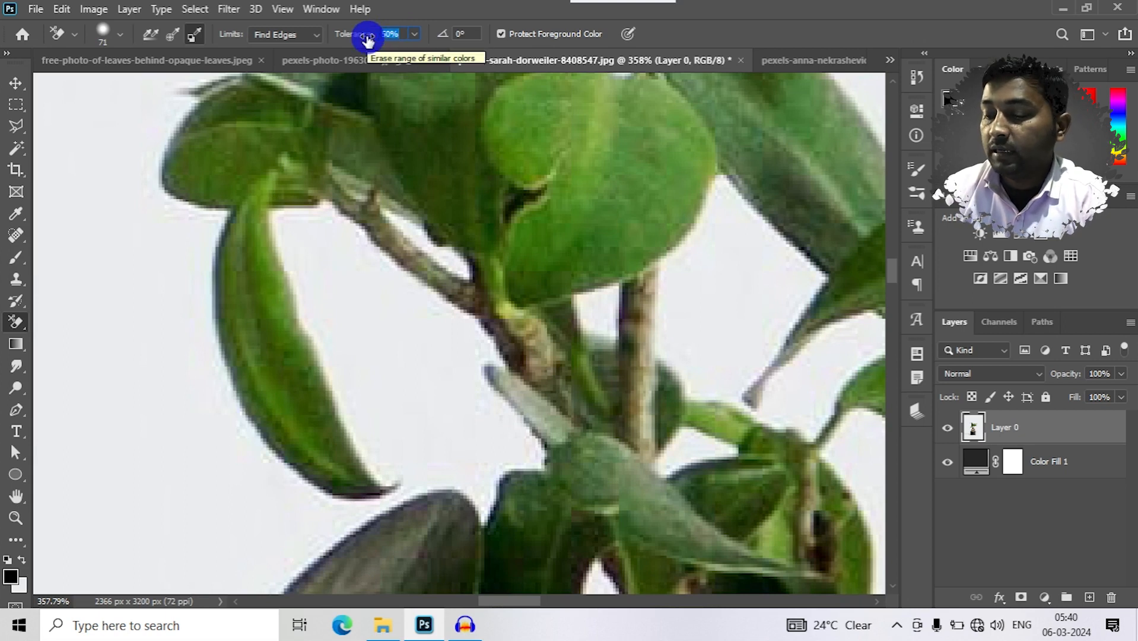
Step: Set the tolerance to 80% and erase the background around the curved leaf and the gap beside its branch
type("8")
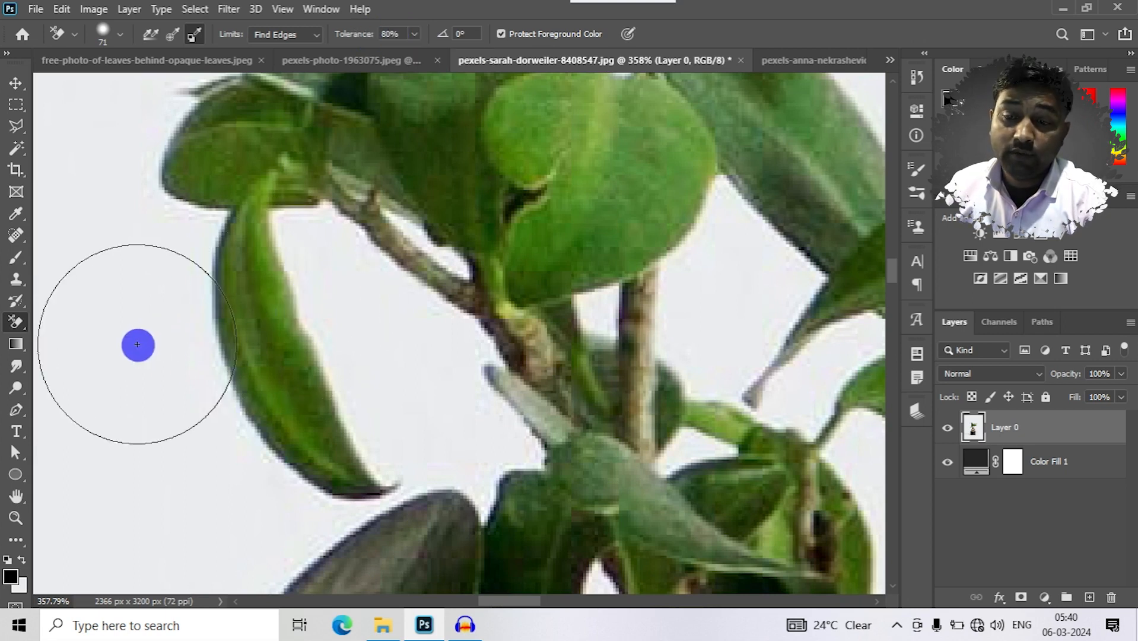
mouse_move(119, 368)
left_mouse_down()
mouse_move(108, 423)
mouse_move(220, 334)
mouse_move(284, 261)
mouse_move(294, 215)
mouse_move(271, 203)
mouse_move(186, 226)
mouse_move(188, 291)
mouse_move(277, 349)
mouse_move(322, 405)
mouse_move(319, 468)
mouse_move(274, 488)
left_mouse_up()
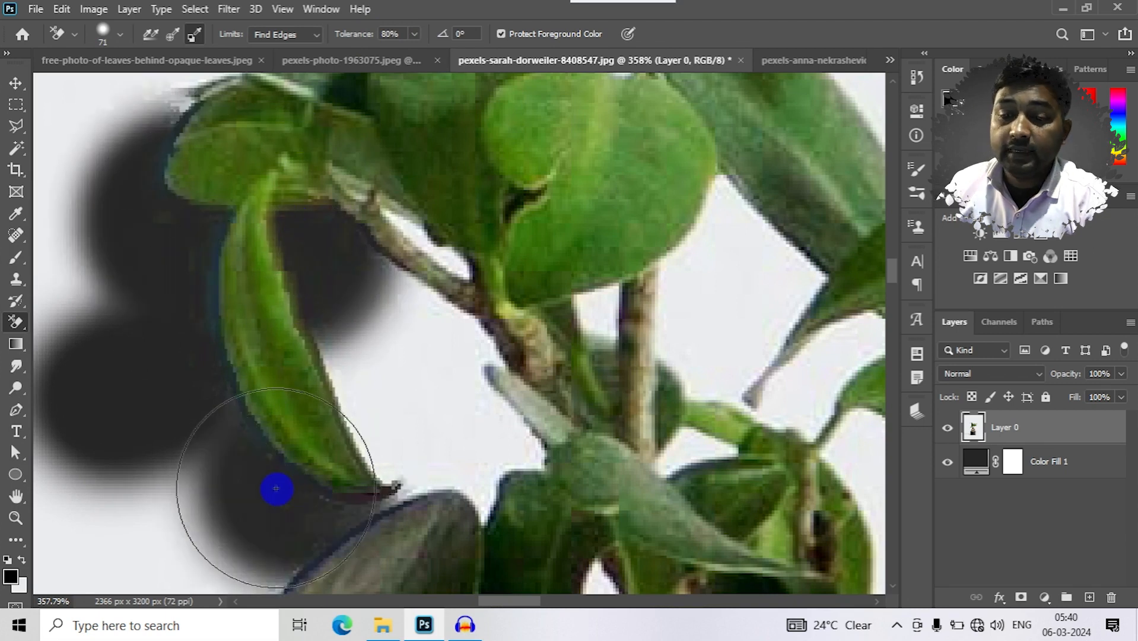
scroll(636, 470, "down", 3)
scroll(632, 470, "down", 2)
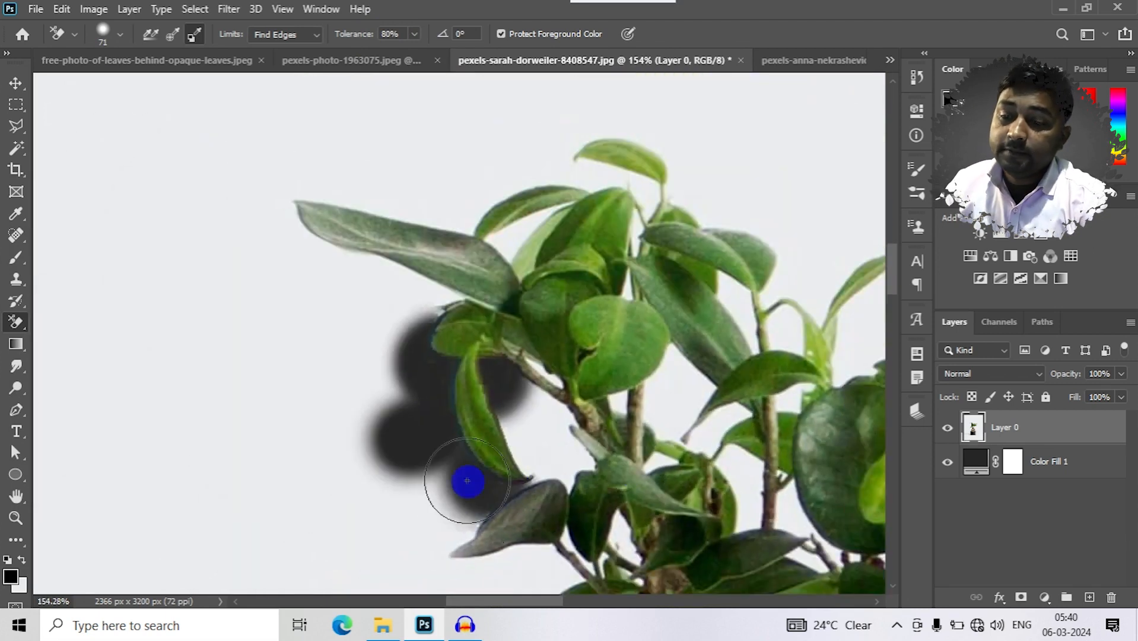
mouse_move(483, 356)
left_mouse_down()
mouse_move(541, 482)
mouse_move(457, 376)
mouse_move(343, 427)
left_mouse_up()
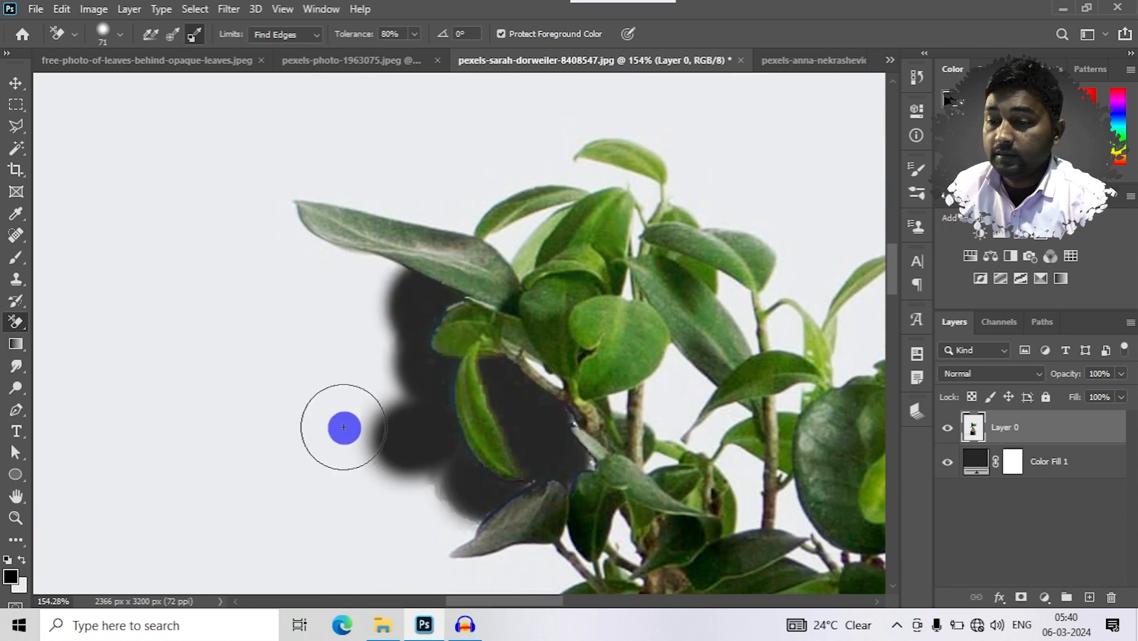
Step: Inspect the leaf edges erased at 80% tolerance up close and undo those strokes
scroll(593, 468, "up", 3)
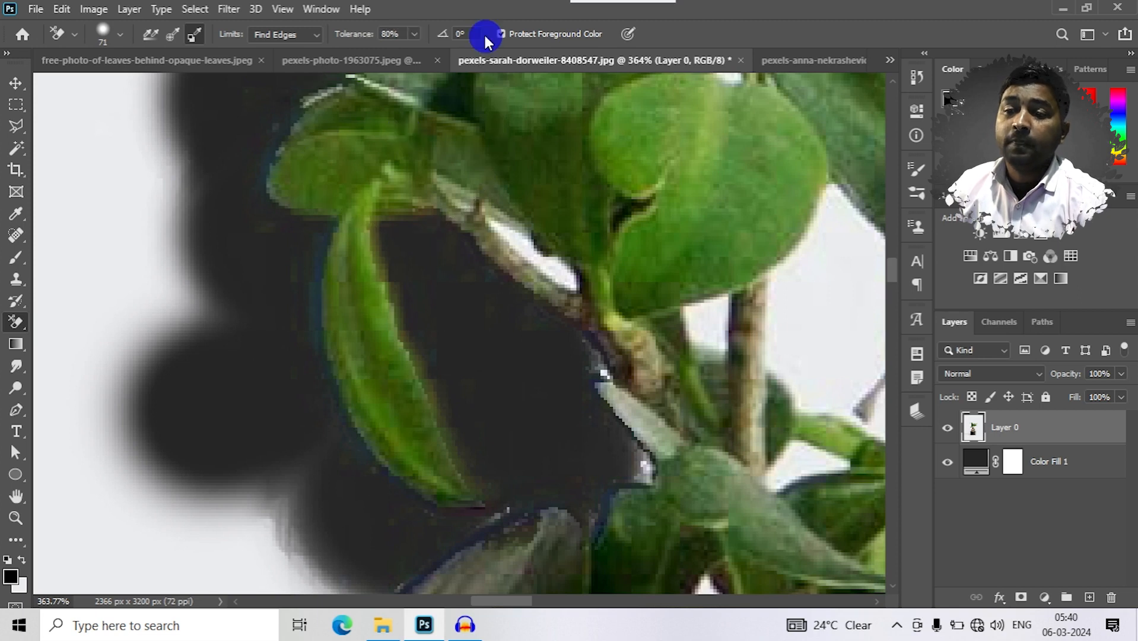
key("ctrl+z")
scroll(532, 234, "down", 2)
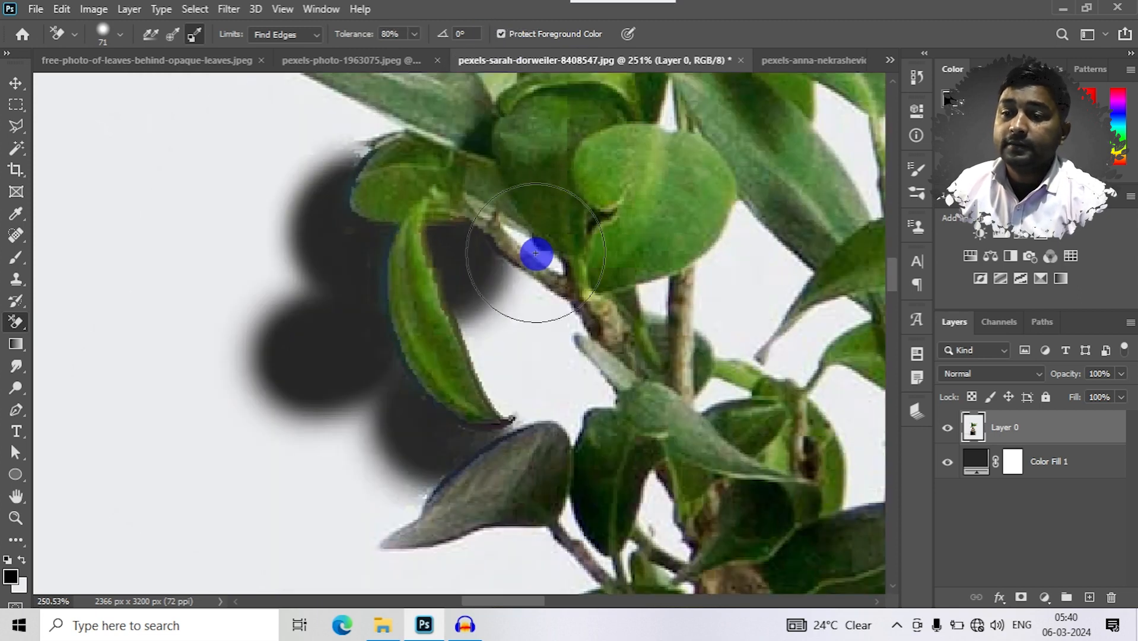
scroll(533, 237, "down", 2)
key("ctrl+z")
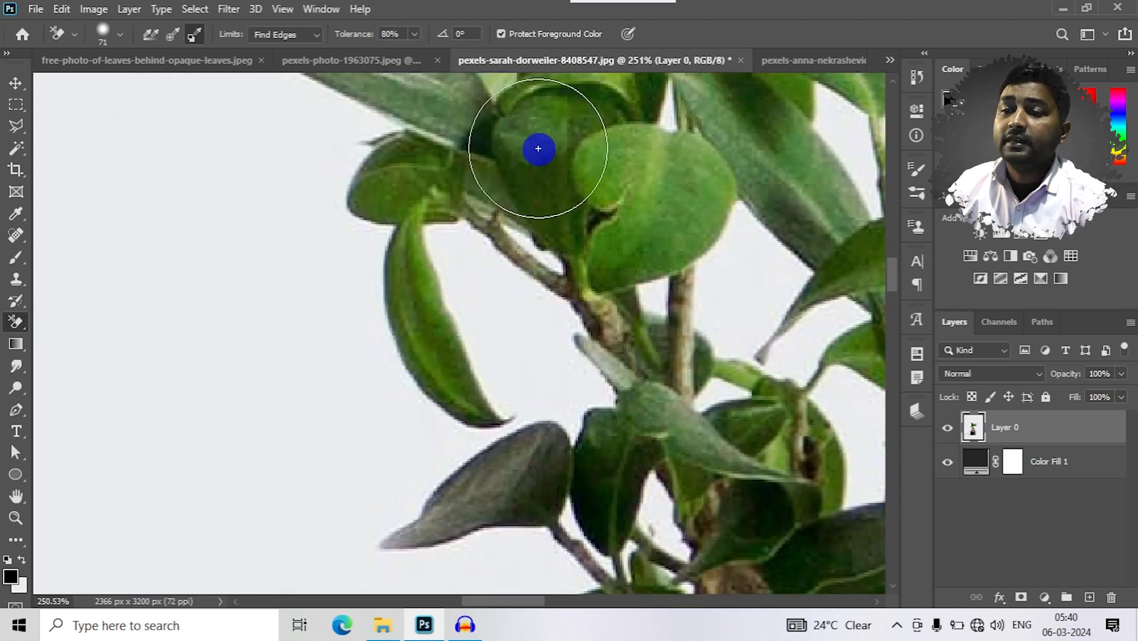
scroll(594, 178, "down", 2)
scroll(771, 264, "up", 2)
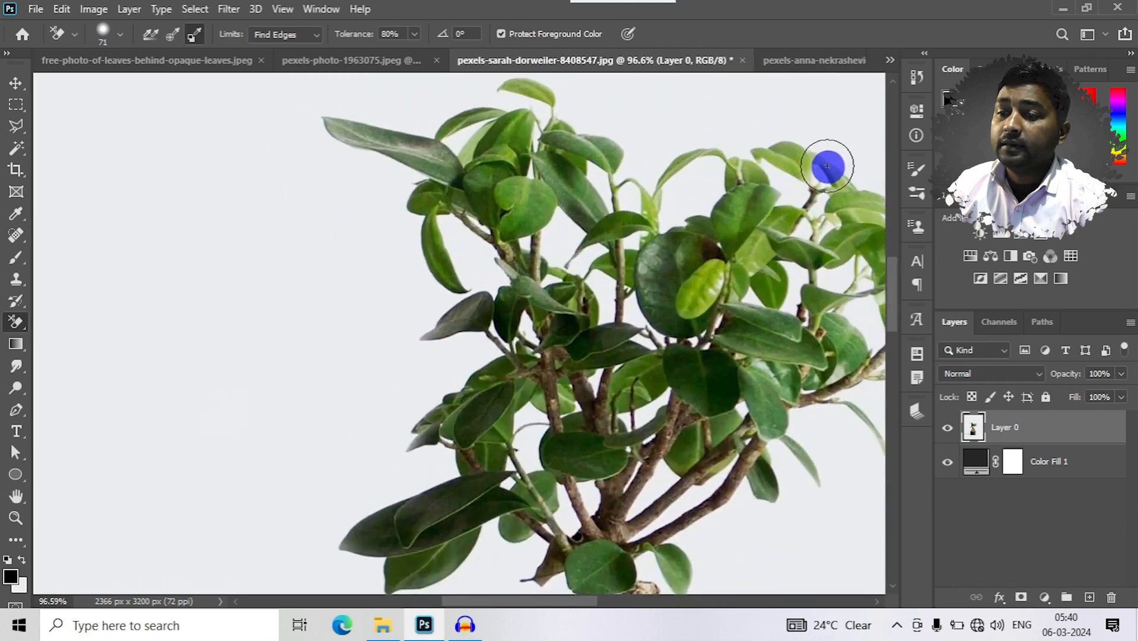
scroll(816, 138, "up", 2)
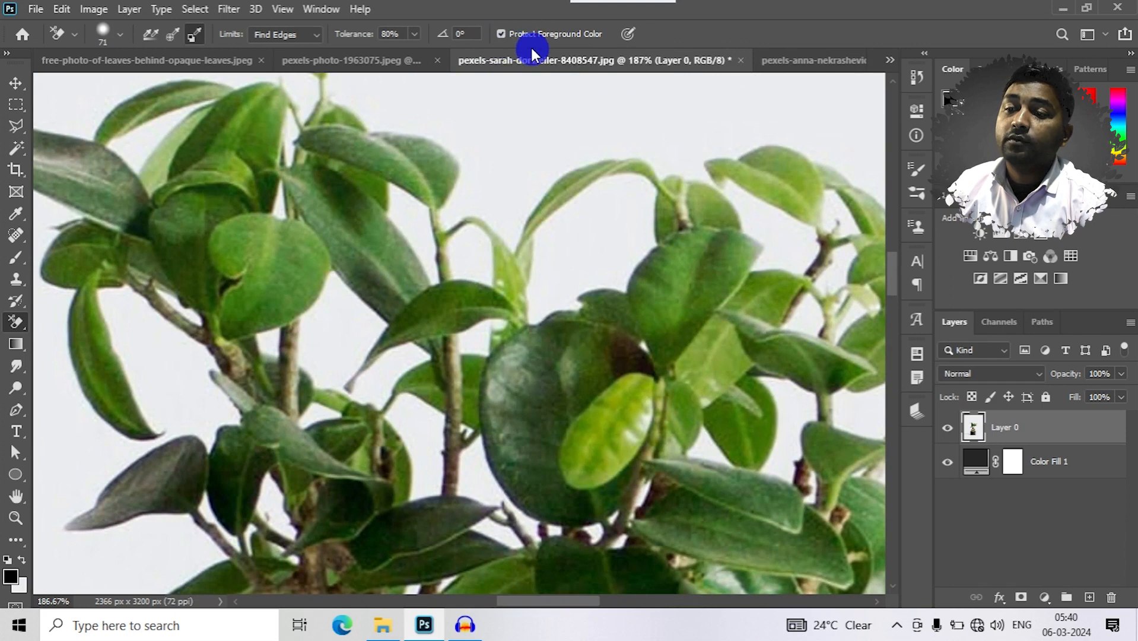
scroll(555, 184, "down", 5)
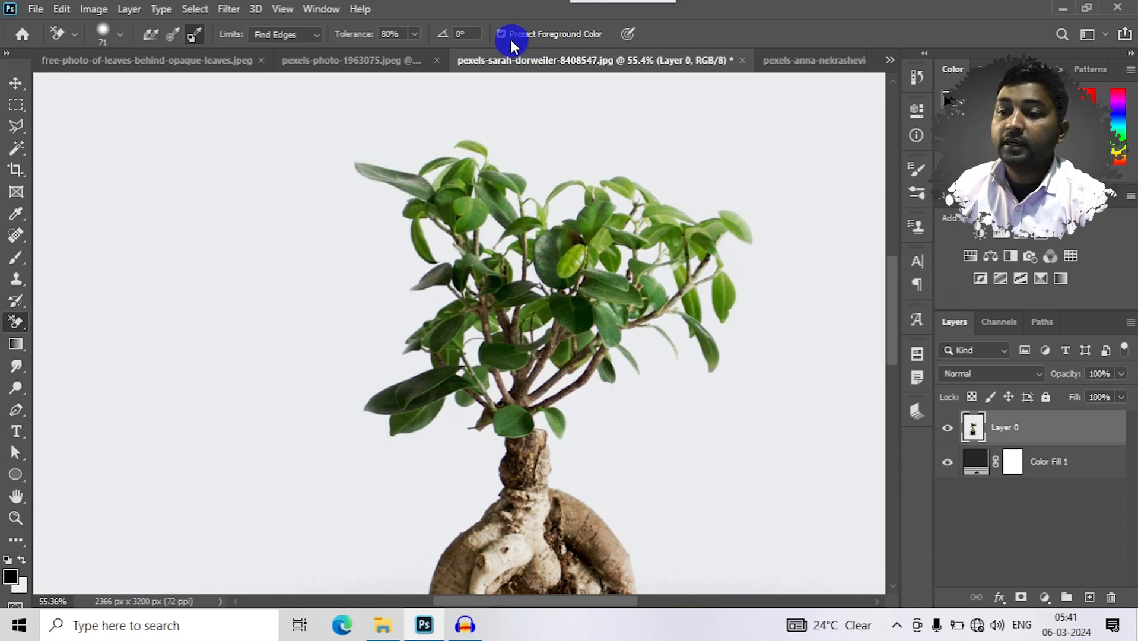
Step: Set the foreground colour to the grey-green a6b49a sampled from the upper-left leaf and return to the Background Eraser
left_click(10, 574)
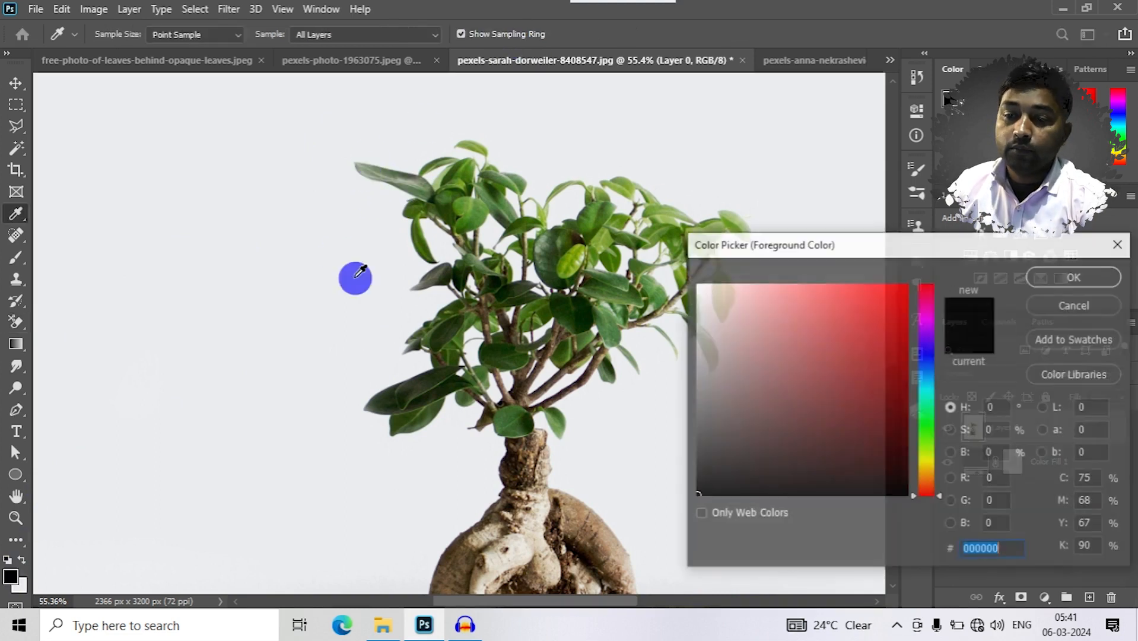
left_click(405, 174)
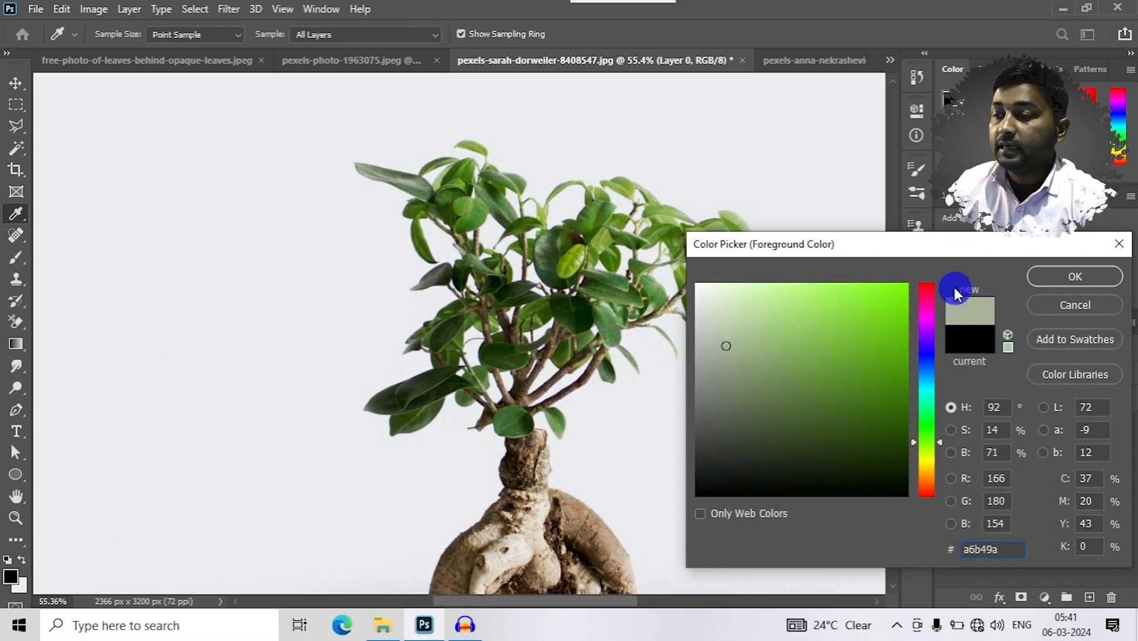
left_click(1047, 280)
key("e")
Step: Toggle Protect Foreground Color and try erasing the background across the upper-left leaves with it enabled, undoing the strokes
left_click(517, 34)
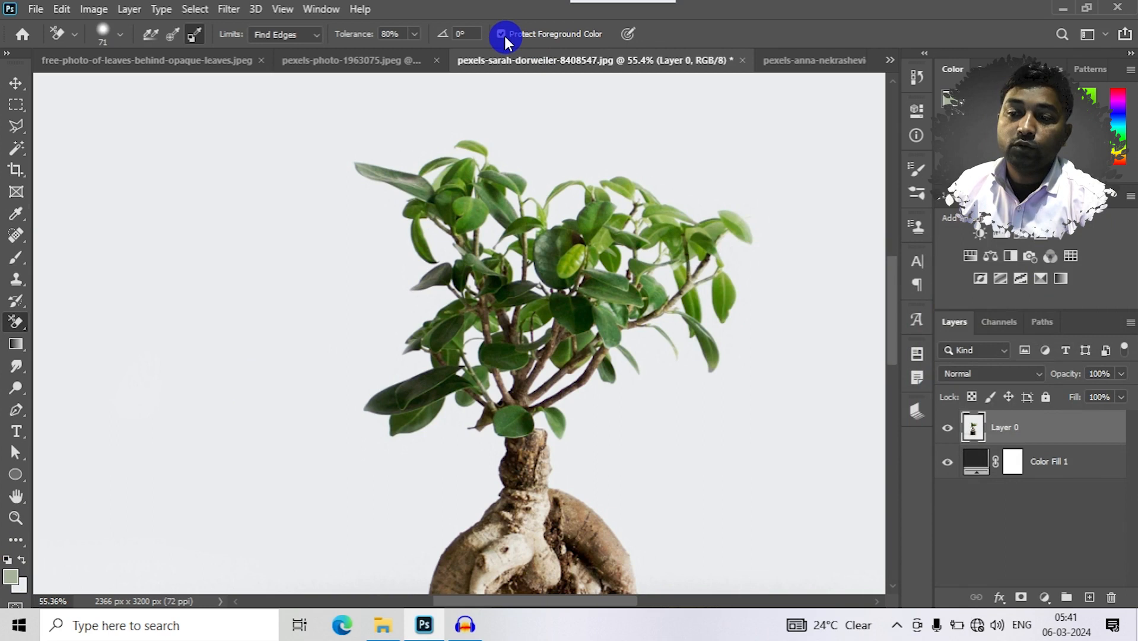
left_click(501, 34)
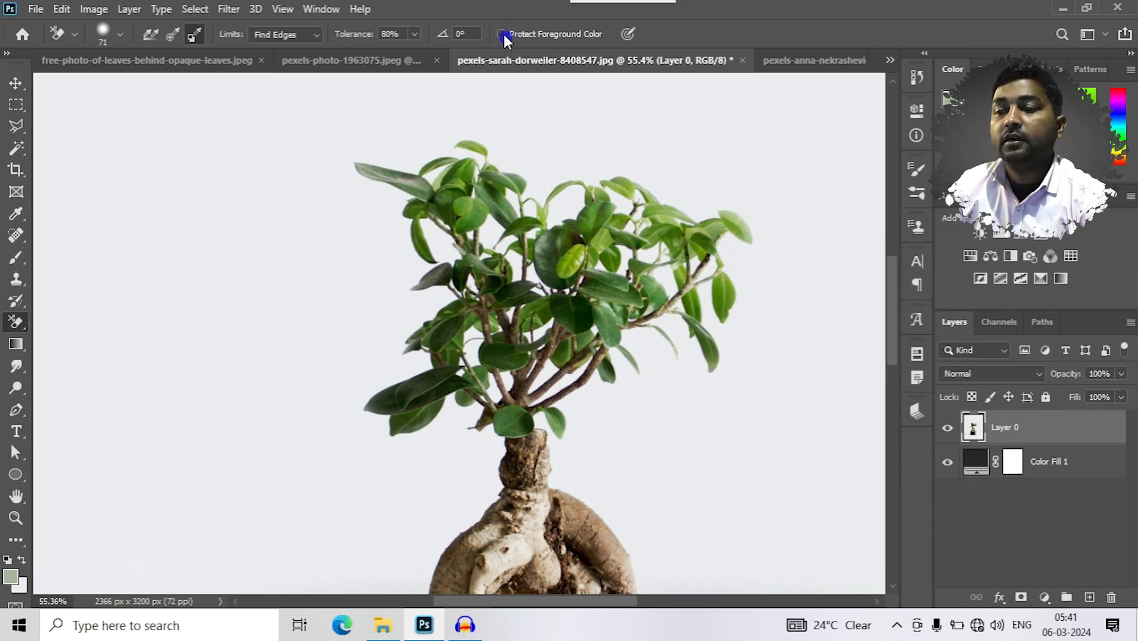
left_click(502, 34)
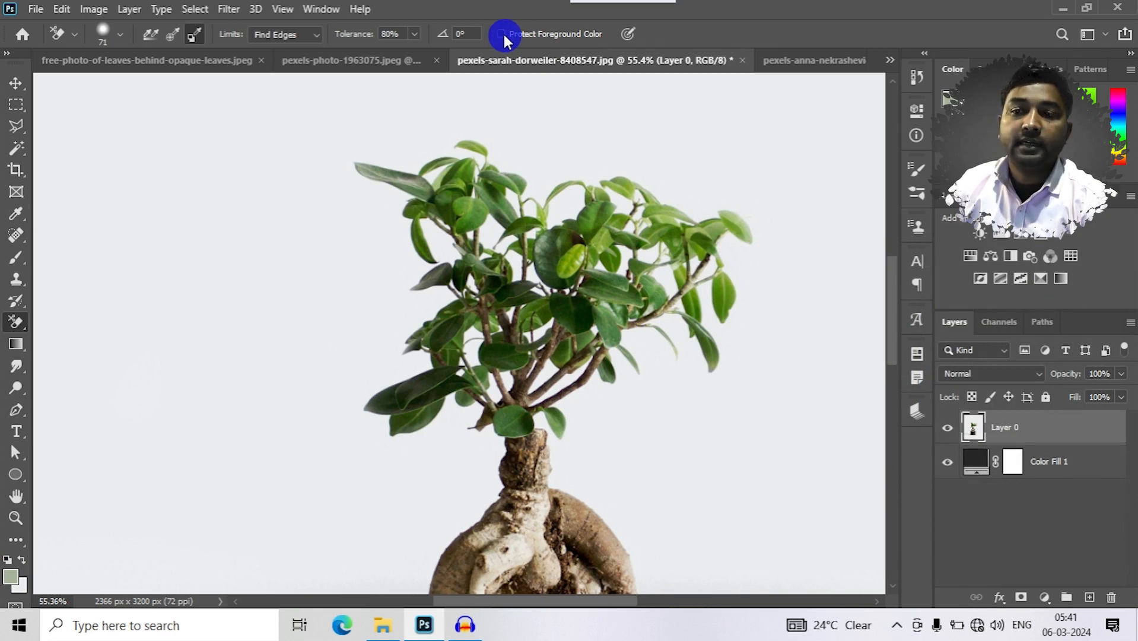
mouse_move(265, 224)
left_mouse_down()
mouse_move(393, 151)
mouse_move(409, 193)
mouse_move(346, 156)
mouse_move(359, 173)
mouse_move(433, 184)
mouse_move(338, 194)
mouse_move(428, 198)
mouse_move(432, 175)
mouse_move(476, 138)
mouse_move(491, 176)
mouse_move(466, 163)
mouse_move(414, 184)
mouse_move(474, 184)
left_mouse_up()
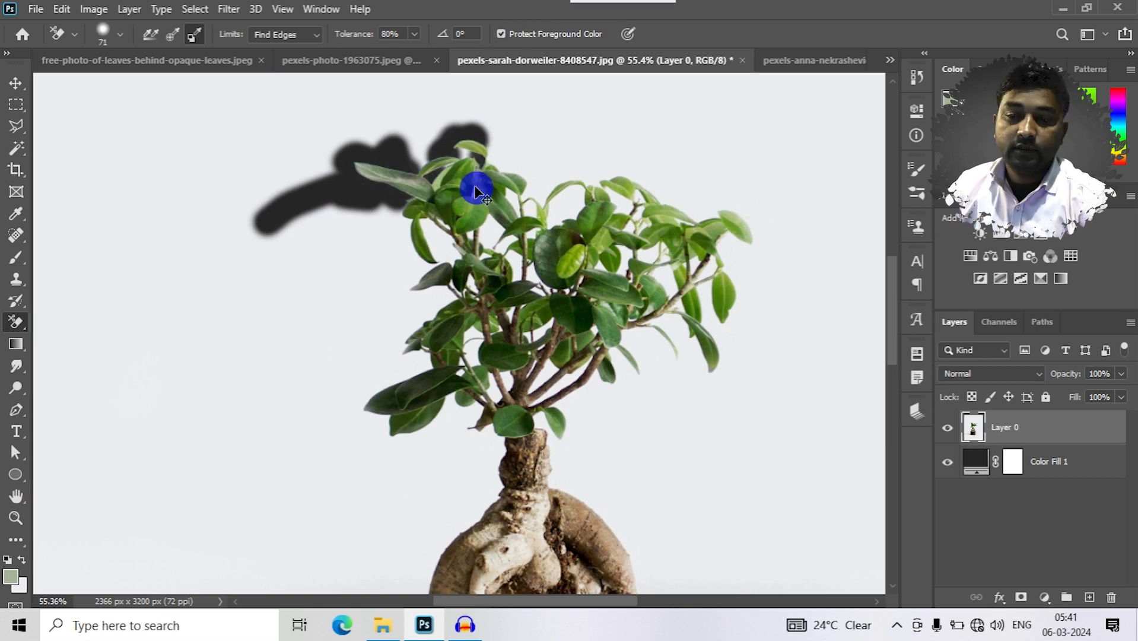
key("ctrl+z")
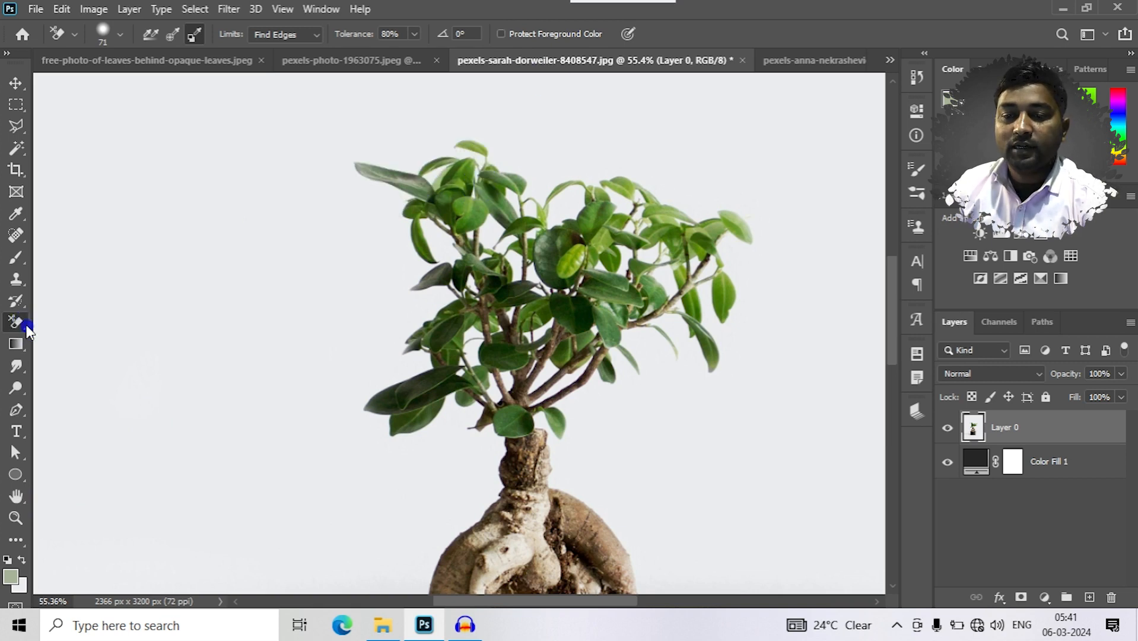
Step: Choose the standard Eraser tool and switch to the portrait document pexels-photo-1963075.jpeg
right_click(15, 324)
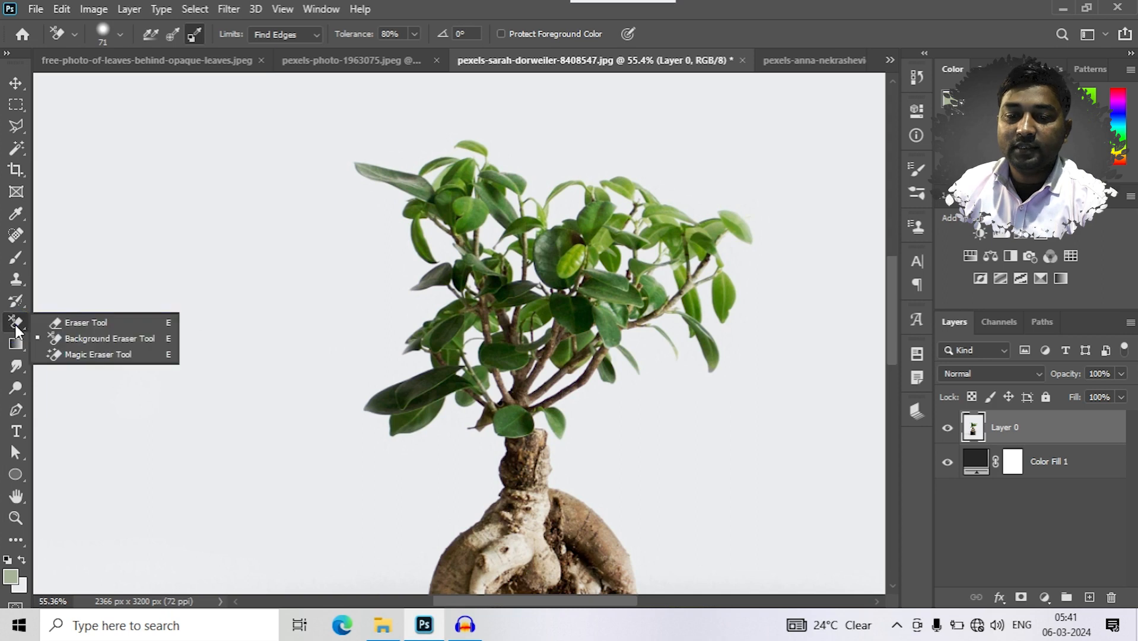
left_click(94, 324)
scroll(221, 236, "down", 5)
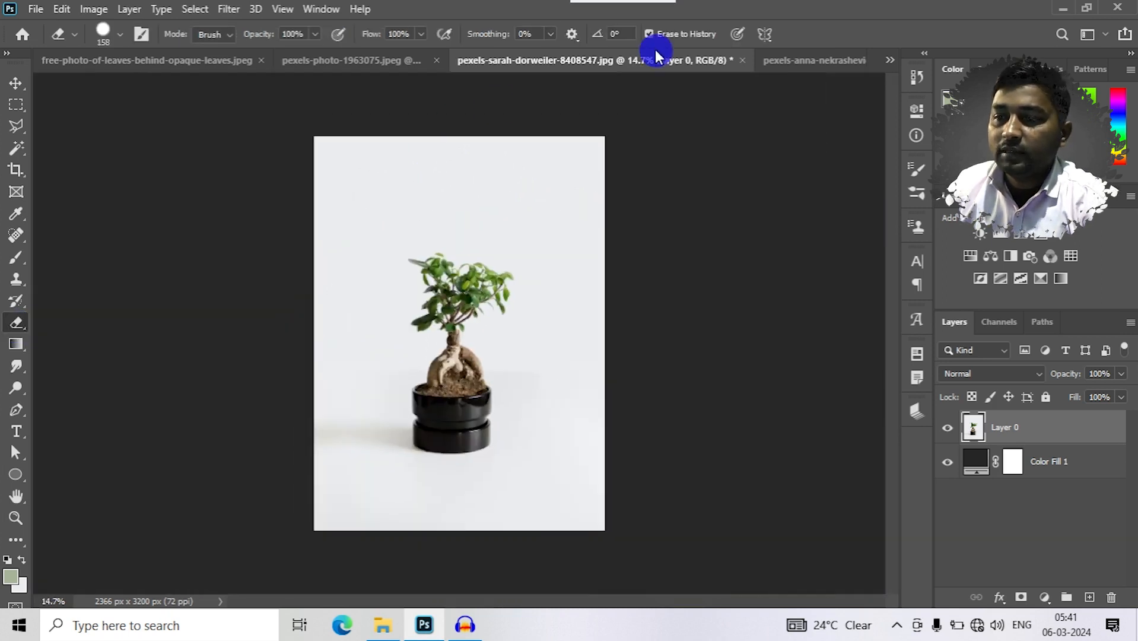
left_click(359, 60)
Step: Try erasing the pink background left of the woman by hand, undoing the eraser strokes
scroll(558, 181, "down", 2)
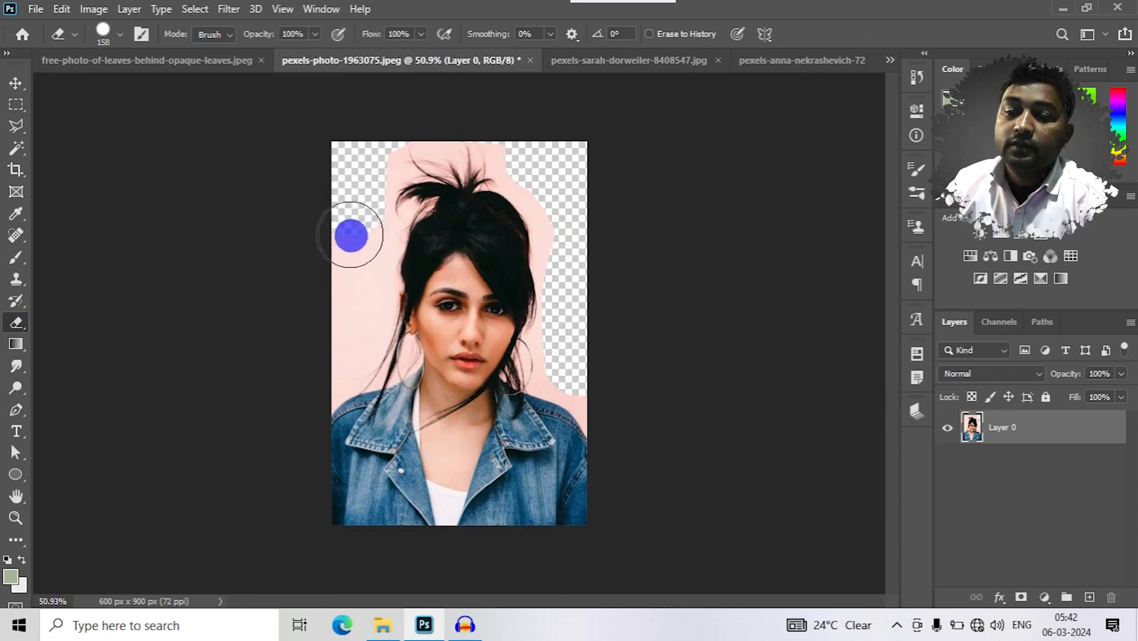
left_click_drag(351, 236, 334, 375)
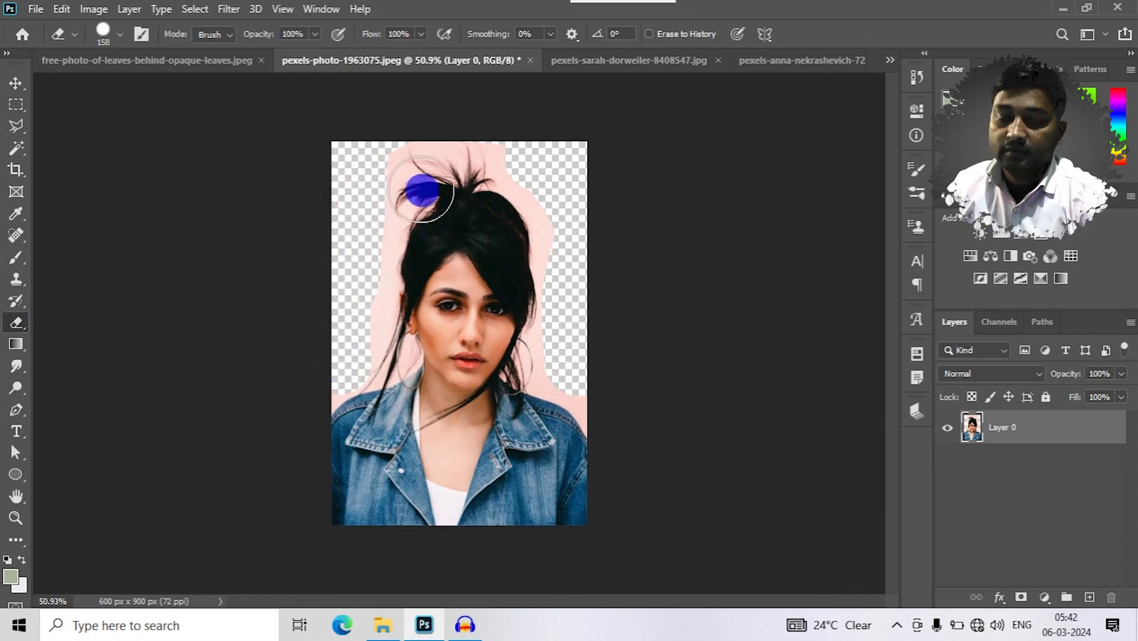
key("ctrl+z")
key("ctrl+z")
key("ctrl+z")
key("ctrl+z")
Step: Switch to the Background Eraser, enlarge the brush size to 145 and erase the pink background beside the woman
left_click_drag(18, 322, 24, 319)
left_click(73, 338)
mouse_move(342, 333)
left_mouse_down()
mouse_move(353, 307)
mouse_move(334, 331)
left_mouse_up()
right_click(374, 289)
left_click_drag(441, 323, 460, 323)
mouse_move(359, 355)
left_mouse_down()
mouse_move(564, 186)
mouse_move(528, 361)
left_mouse_up()
Step: Set the limits to Discontiguous and erase the remaining pink background around the woman's hair and between its strands
left_click(310, 34)
left_click(292, 50)
mouse_move(489, 169)
left_mouse_down()
mouse_move(551, 331)
mouse_move(386, 325)
mouse_move(404, 376)
left_mouse_up()
scroll(415, 356, "down", 3)
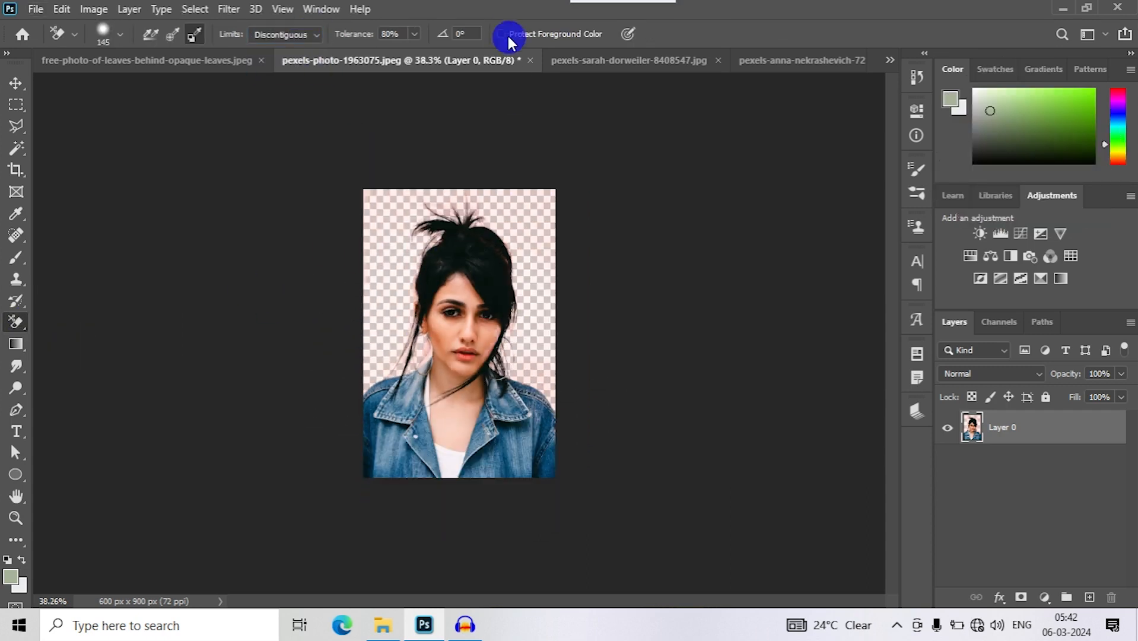
Step: Move the cut-out woman into the free-photo-of-leaves-behind-opaque-leaves.jpeg document as a new layer
left_click(507, 34)
left_click_drag(15, 323, 62, 328)
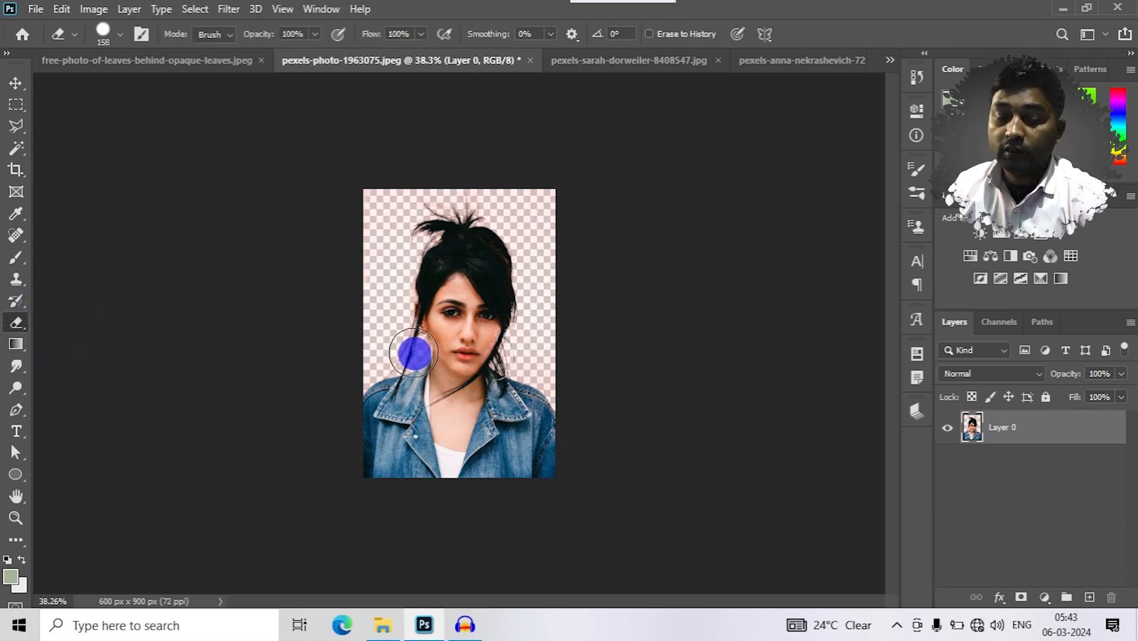
key("v")
mouse_move(448, 324)
left_mouse_down()
mouse_move(219, 81)
mouse_move(216, 64)
mouse_move(393, 280)
mouse_move(395, 300)
mouse_move(464, 319)
left_mouse_up()
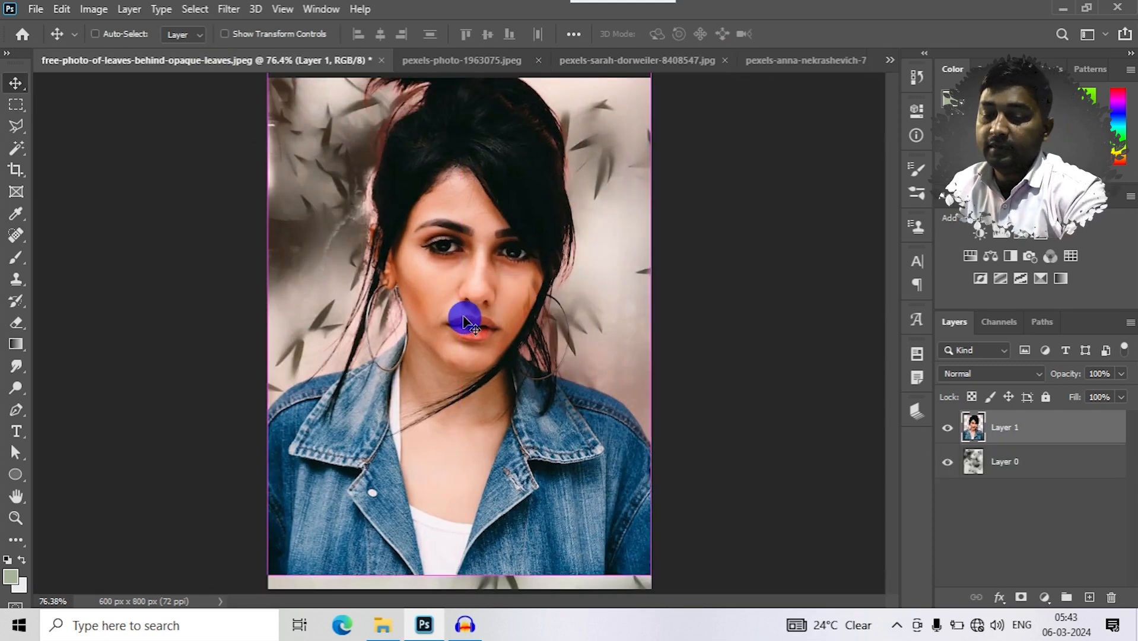
Step: Scale the woman's layer proportionally to 63.40% and place it in the upper-left corner of the leaves image
key("ctrl+t")
left_click_drag(265, 294, 310, 289)
left_click_drag(514, 288, 489, 316)
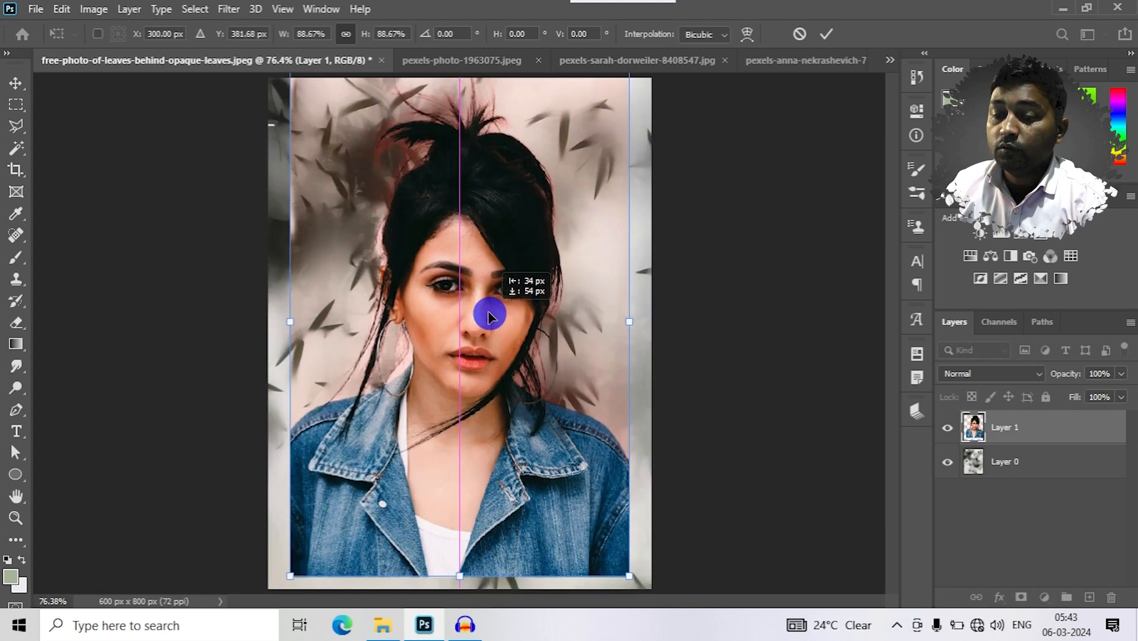
left_click_drag(290, 322, 388, 322)
left_click_drag(497, 319, 377, 224)
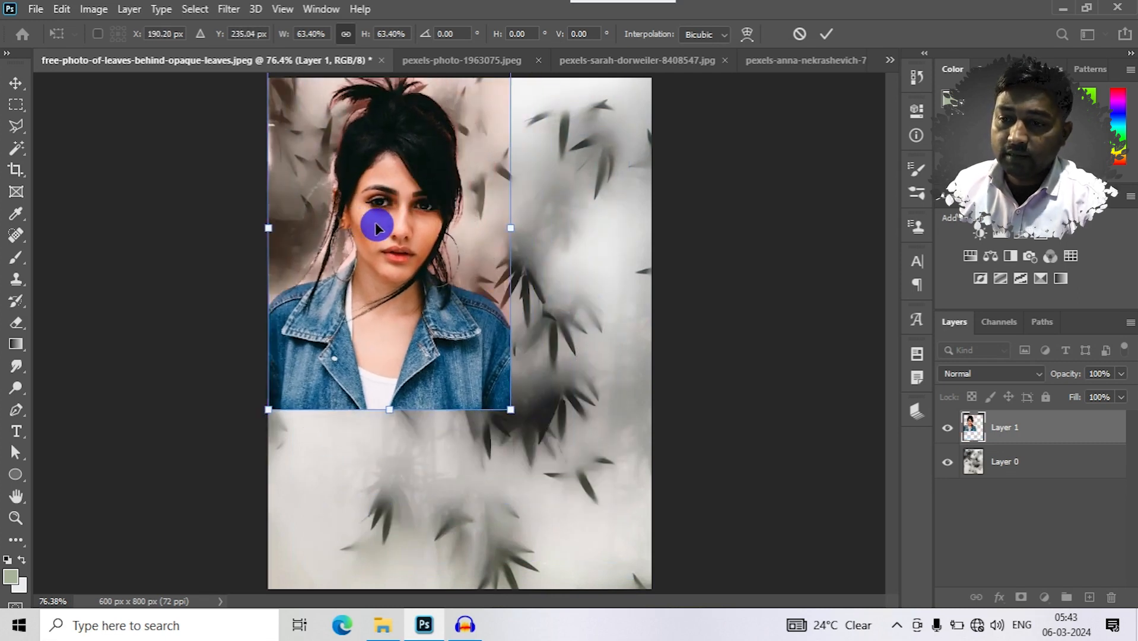
left_click(830, 42)
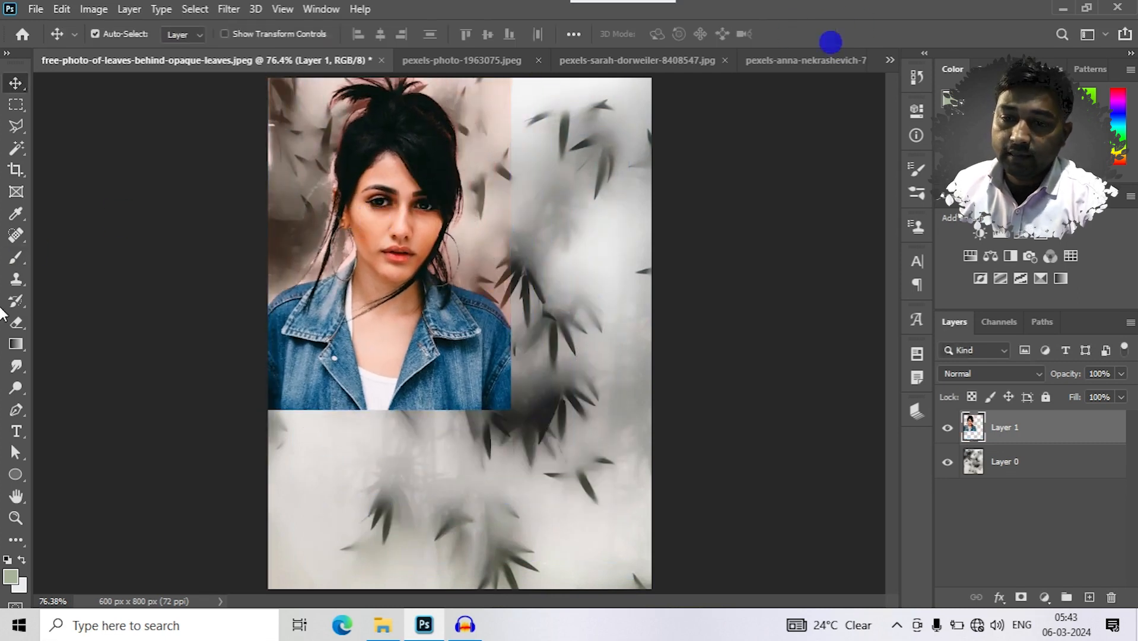
Step: Choose the standard Eraser with a soft round brush and fade out the lower edge of the woman's jacket
left_click(17, 325)
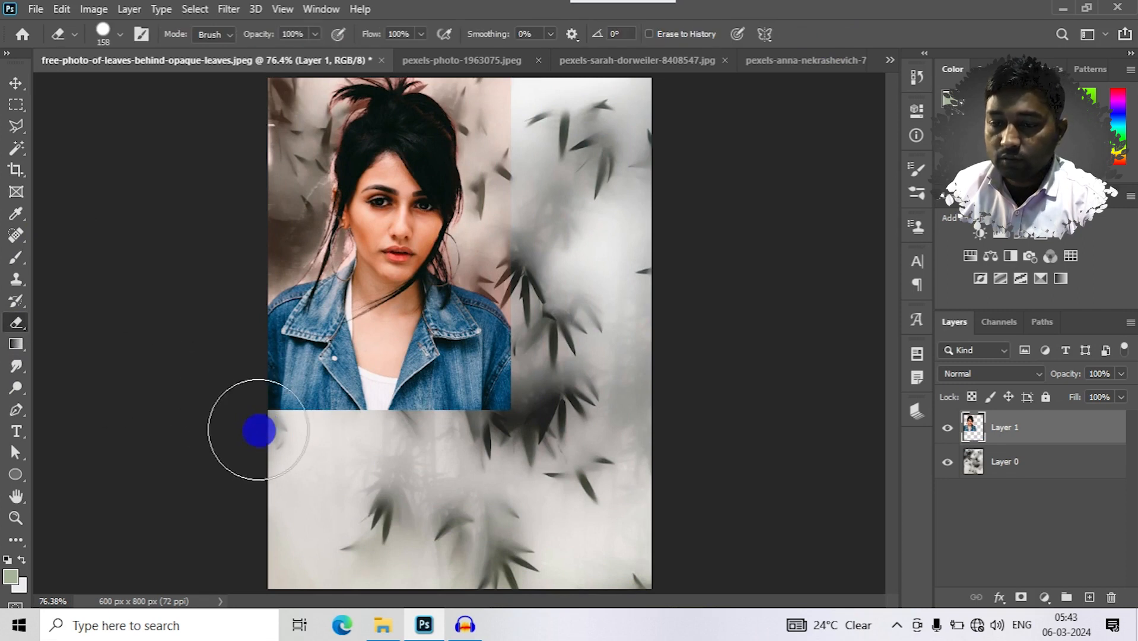
left_click(121, 37)
left_click(93, 207)
left_click(484, 452)
left_click(531, 438)
mouse_move(532, 432)
left_mouse_down()
mouse_move(239, 432)
mouse_move(389, 437)
mouse_move(523, 384)
left_mouse_up()
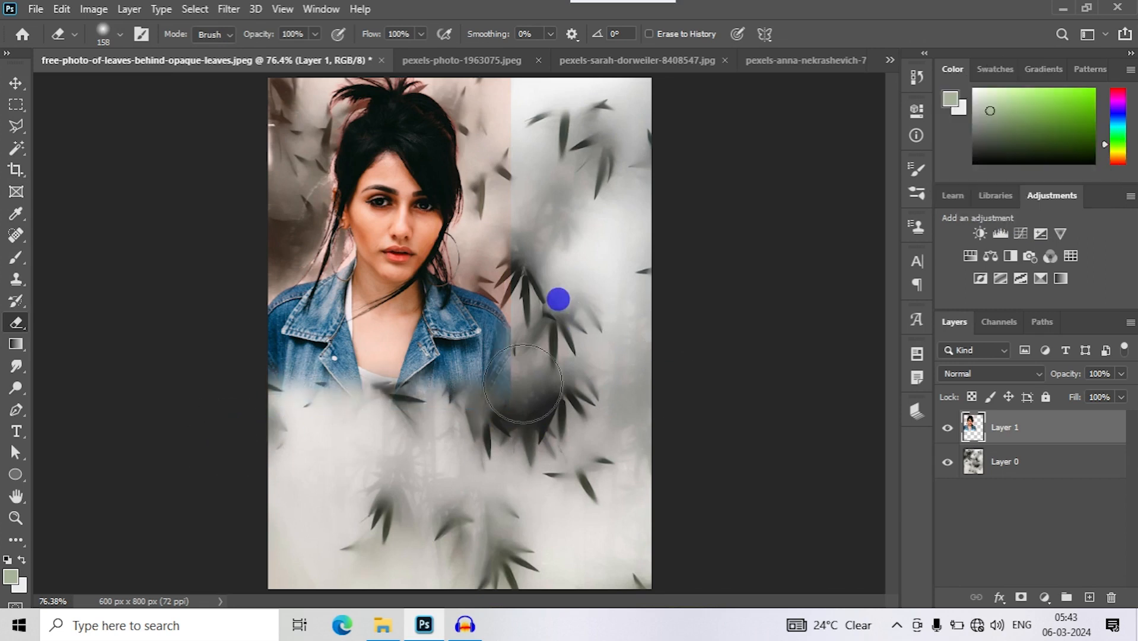
Step: Move the woman's layer down along the left edge of the leaves image
key("v")
left_click(341, 380)
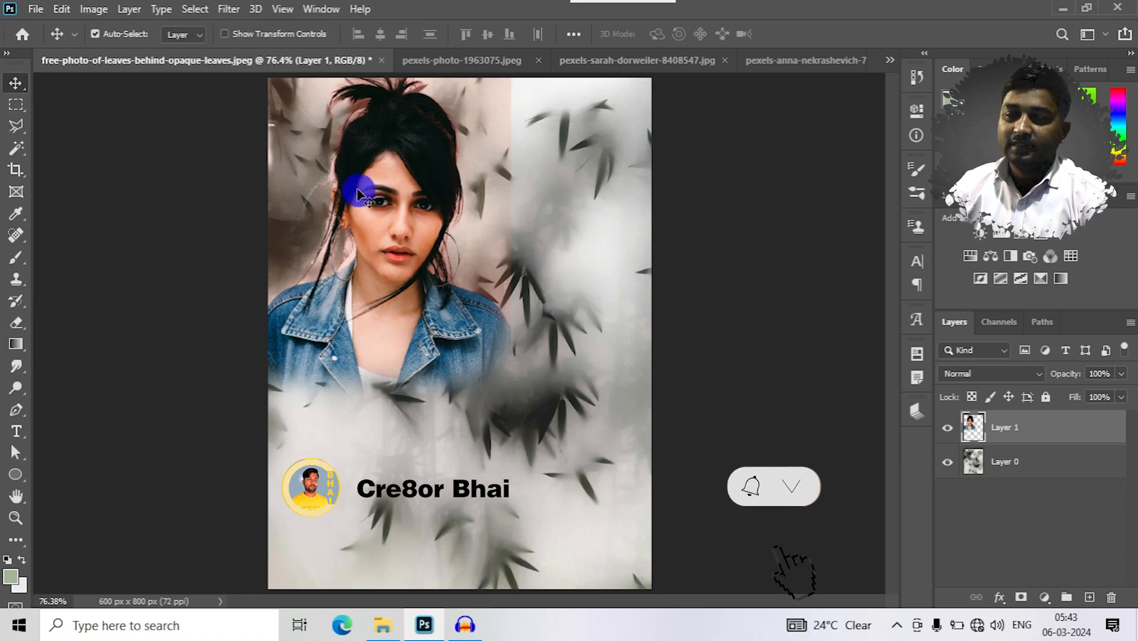
scroll(490, 148, "down", 3)
left_click_drag(428, 261, 424, 337)
Step: Look through the open portrait and leaves documents and switch to the potted plant document
left_click(469, 60)
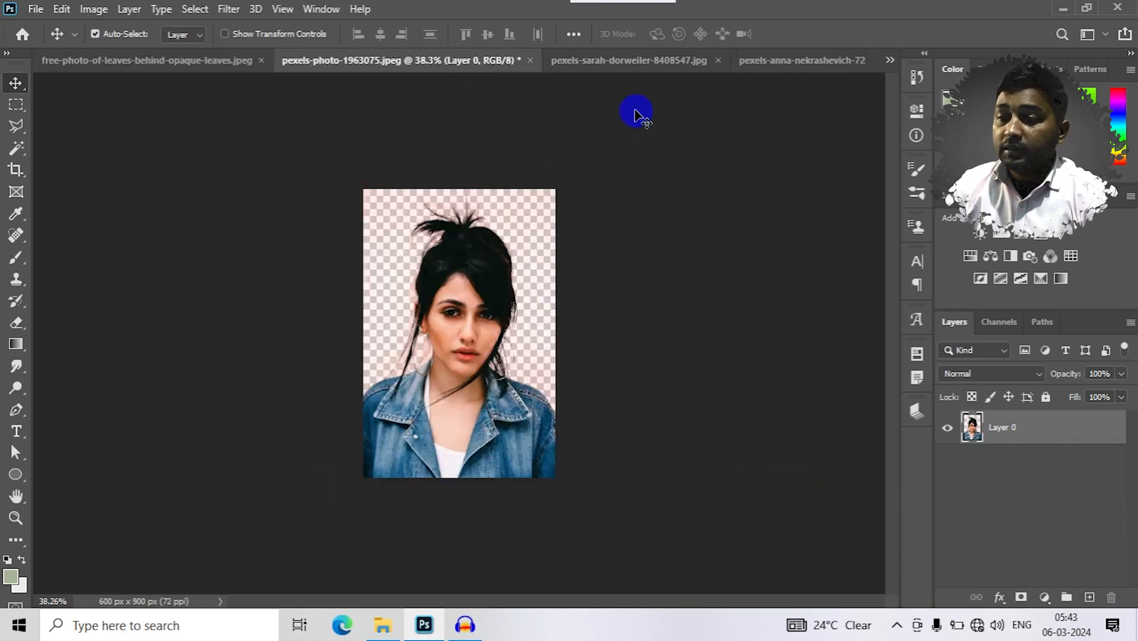
left_click(636, 60)
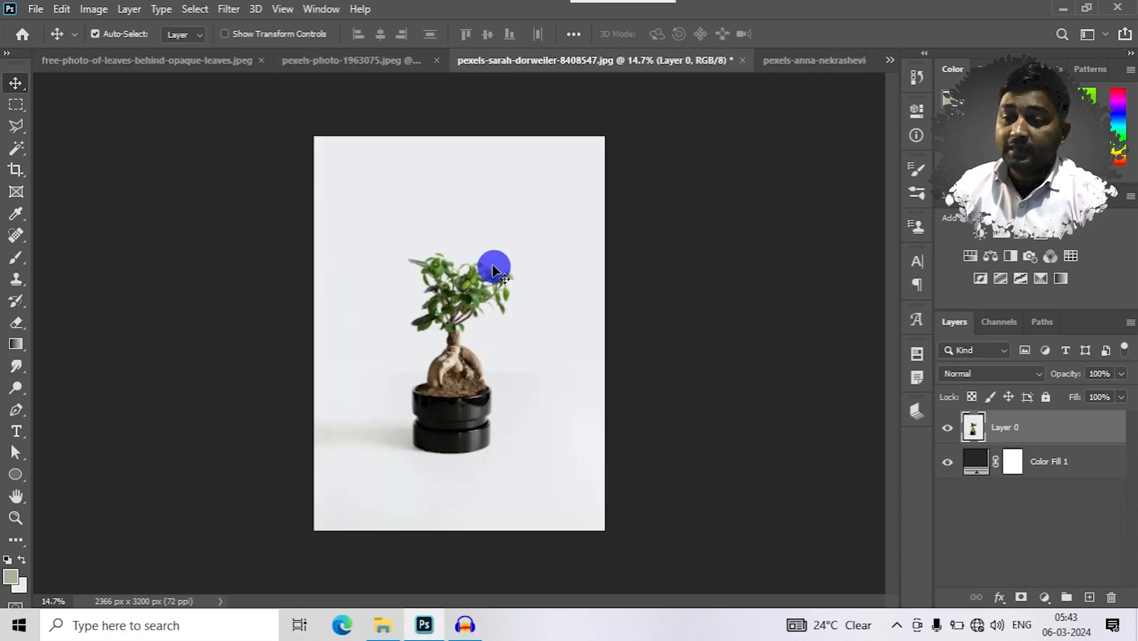
left_click(808, 64)
left_click(406, 60)
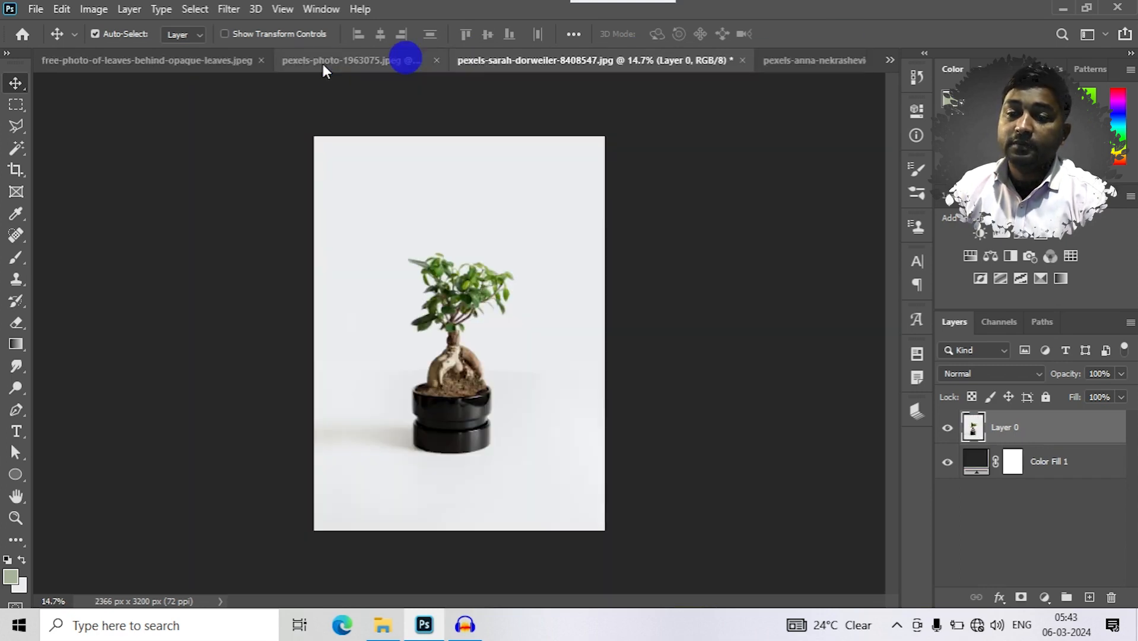
left_click(324, 69)
left_click(169, 64)
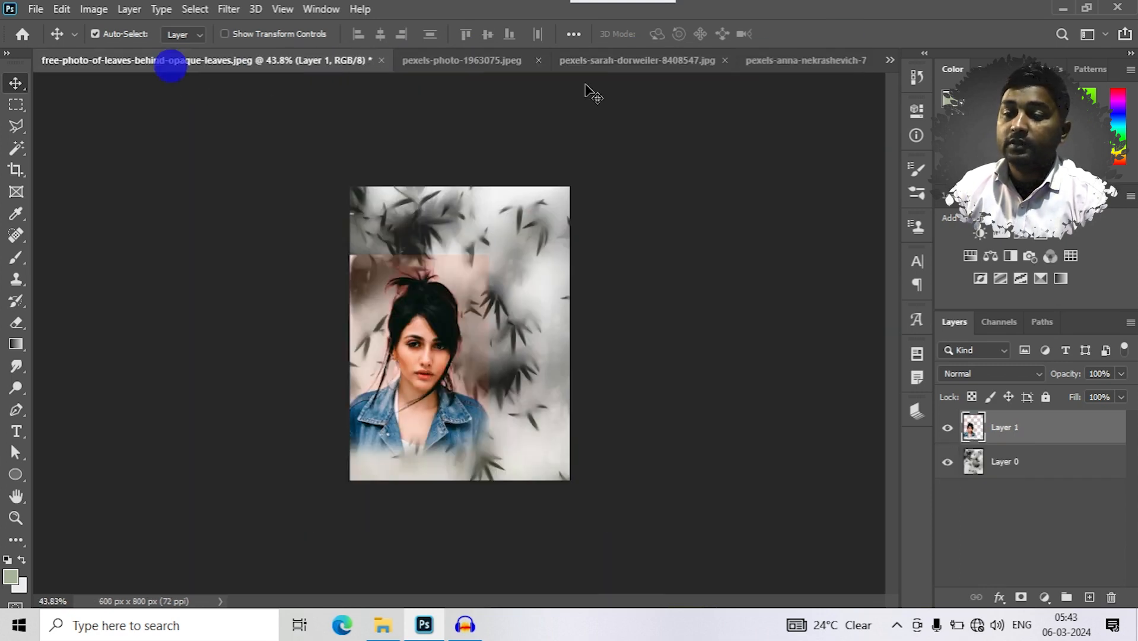
left_click(667, 67)
scroll(415, 178, "up", 1)
scroll(45, 261, "down", 1)
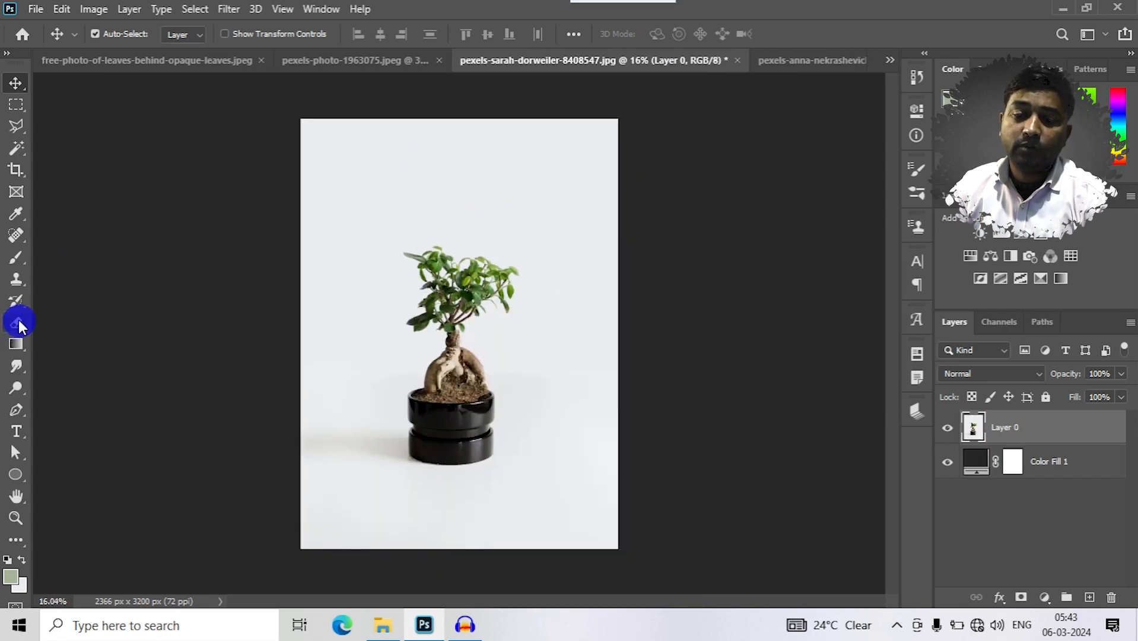
Step: Enlarge the soft Eraser brush to 1081 and erase the white background around the potted plant
left_click(17, 322)
left_click_drag(305, 159, 299, 175)
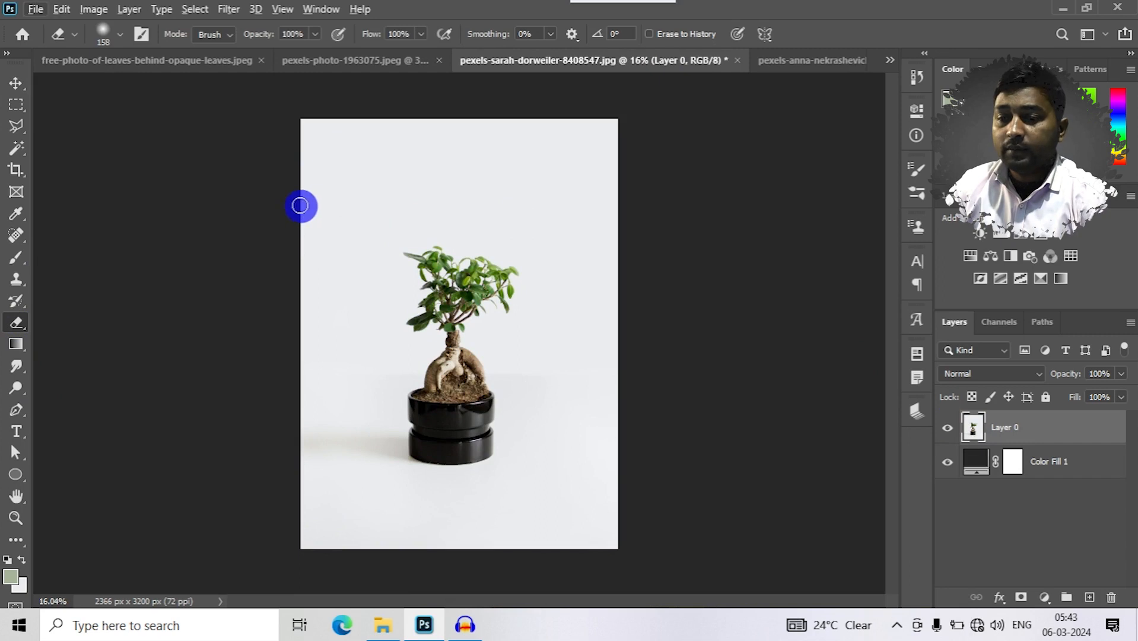
mouse_move(327, 171)
left_mouse_down()
mouse_move(690, 160)
mouse_move(485, 161)
left_mouse_up()
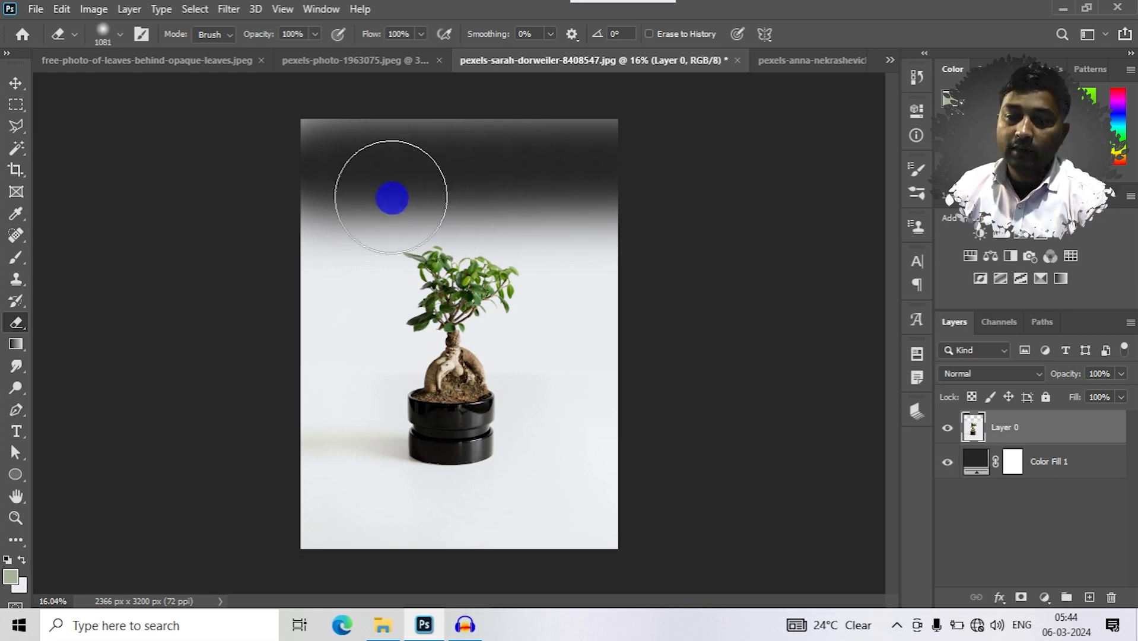
mouse_move(557, 149)
left_mouse_down()
mouse_move(680, 145)
mouse_move(282, 150)
mouse_move(307, 186)
mouse_move(344, 393)
left_mouse_up()
mouse_move(609, 307)
left_mouse_down()
mouse_move(602, 301)
mouse_move(233, 534)
left_mouse_up()
mouse_move(307, 548)
left_mouse_down()
mouse_move(307, 518)
mouse_move(162, 486)
mouse_move(559, 546)
left_mouse_up()
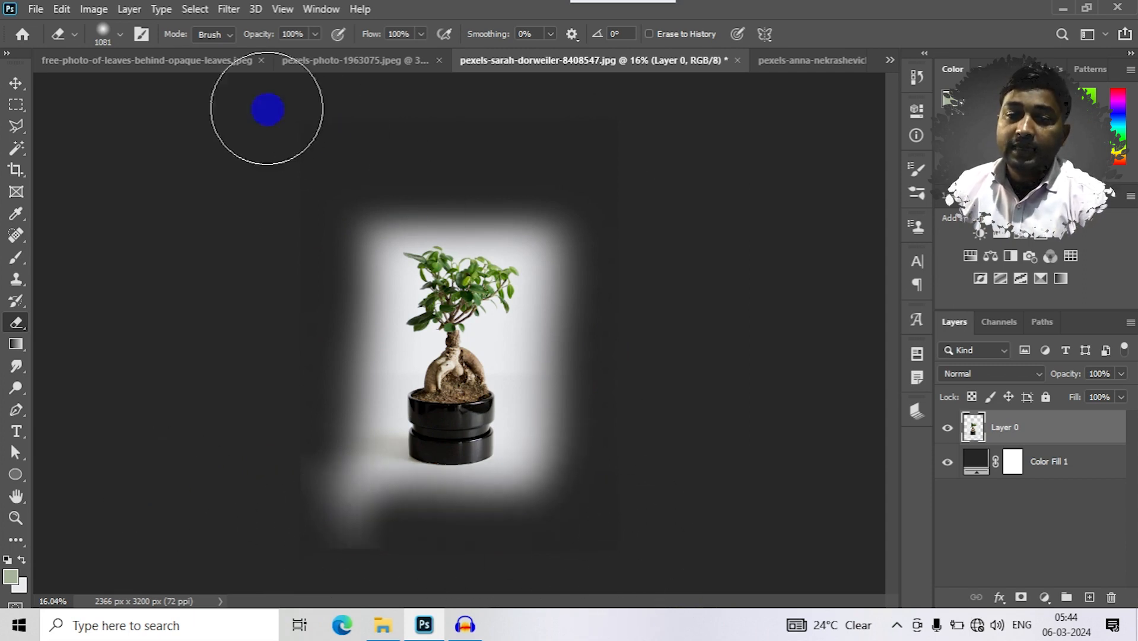
Step: Review the Eraser's mode choices and the Brush Settings, leaving them as they are
left_click(230, 35)
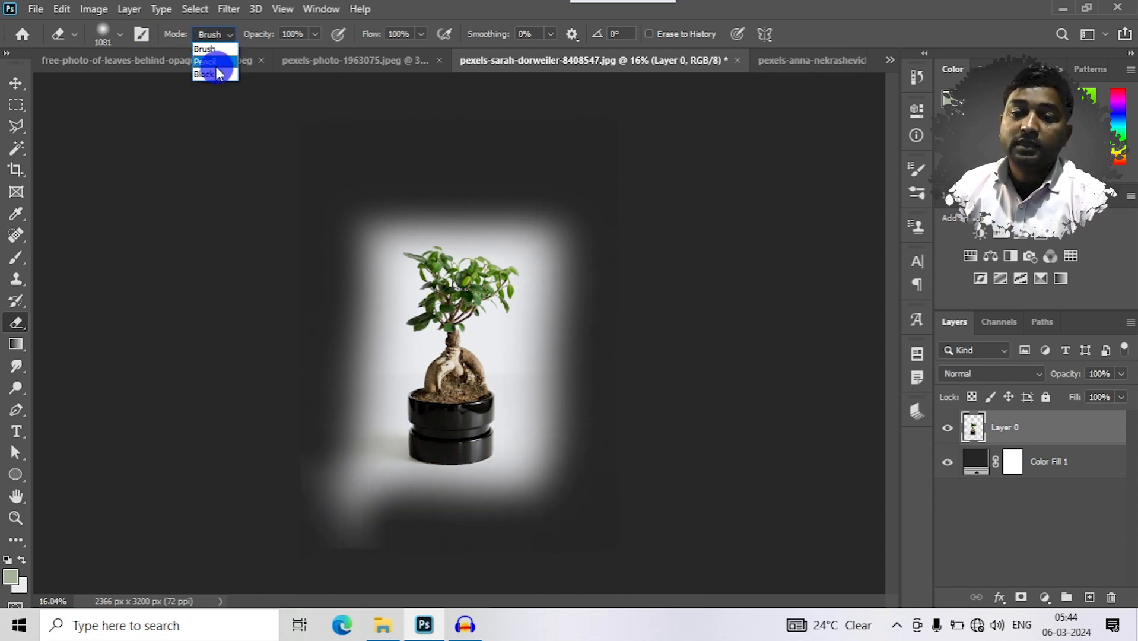
left_click(141, 41)
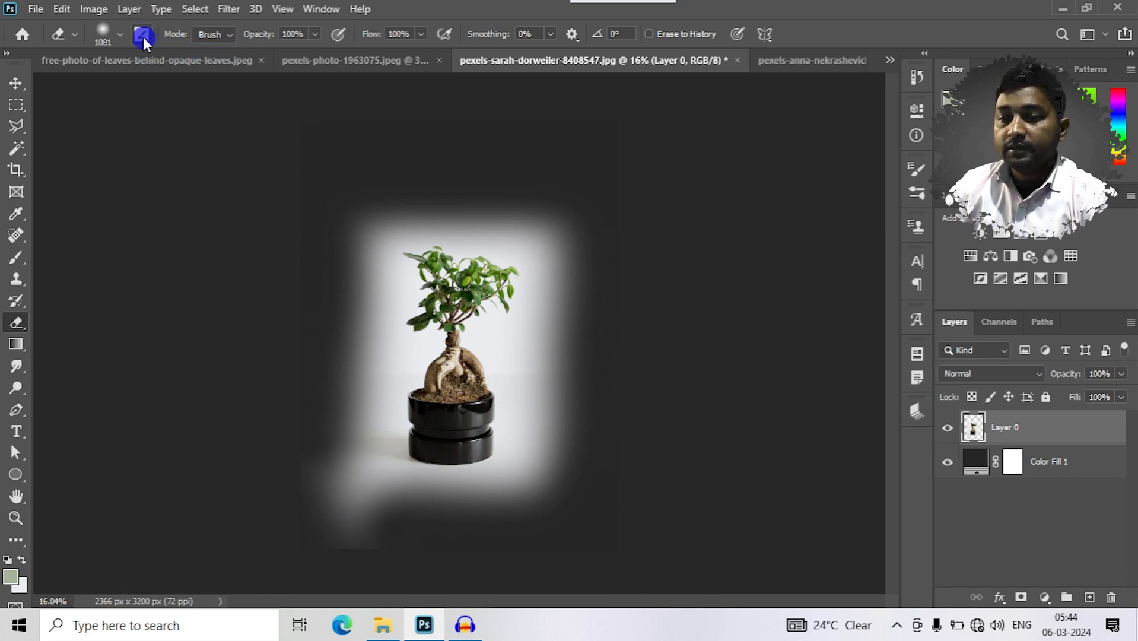
left_click(142, 35)
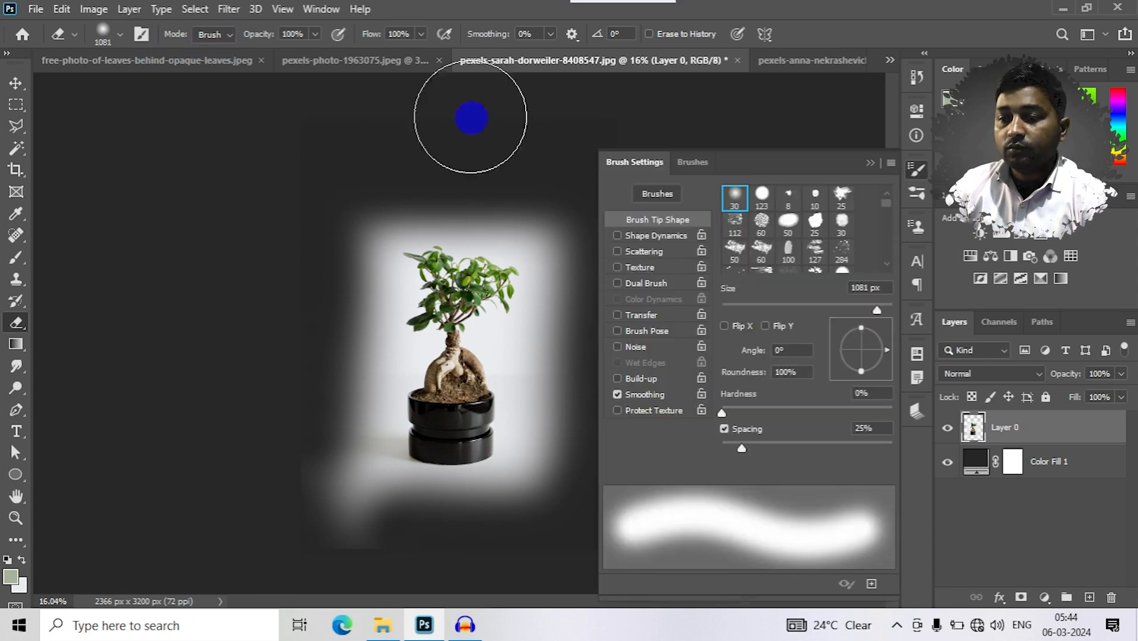
left_click(867, 165)
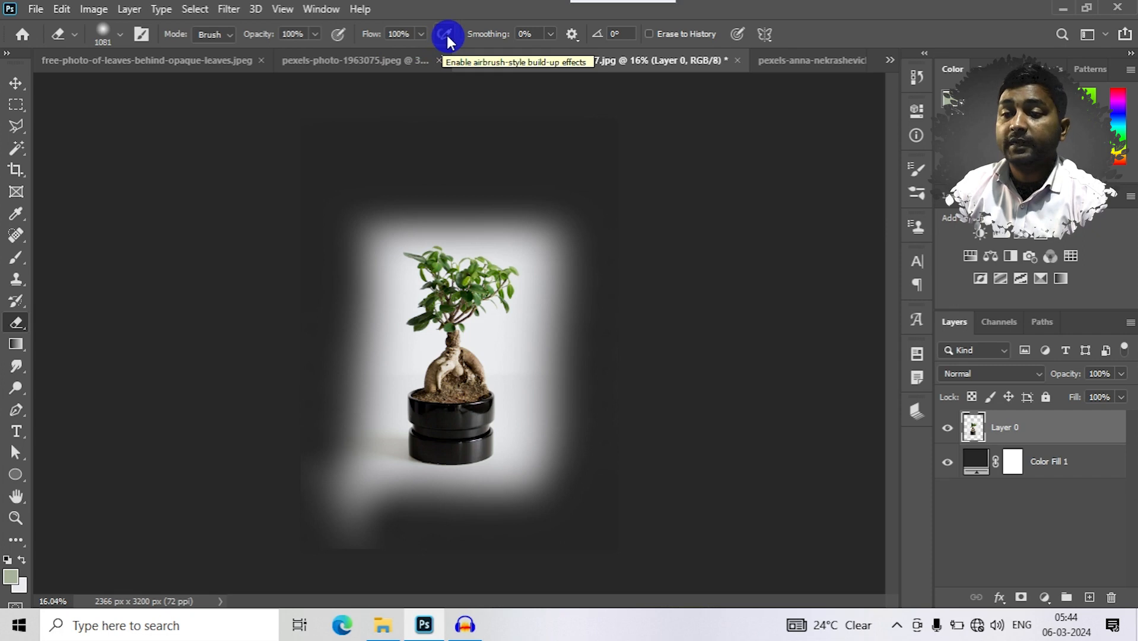
Step: Undo all eraser strokes on the potted plant image
key("ctrl+z")
key("ctrl+z")
key("ctrl+z")
key("ctrl+z")
key("ctrl+z")
key("ctrl+z")
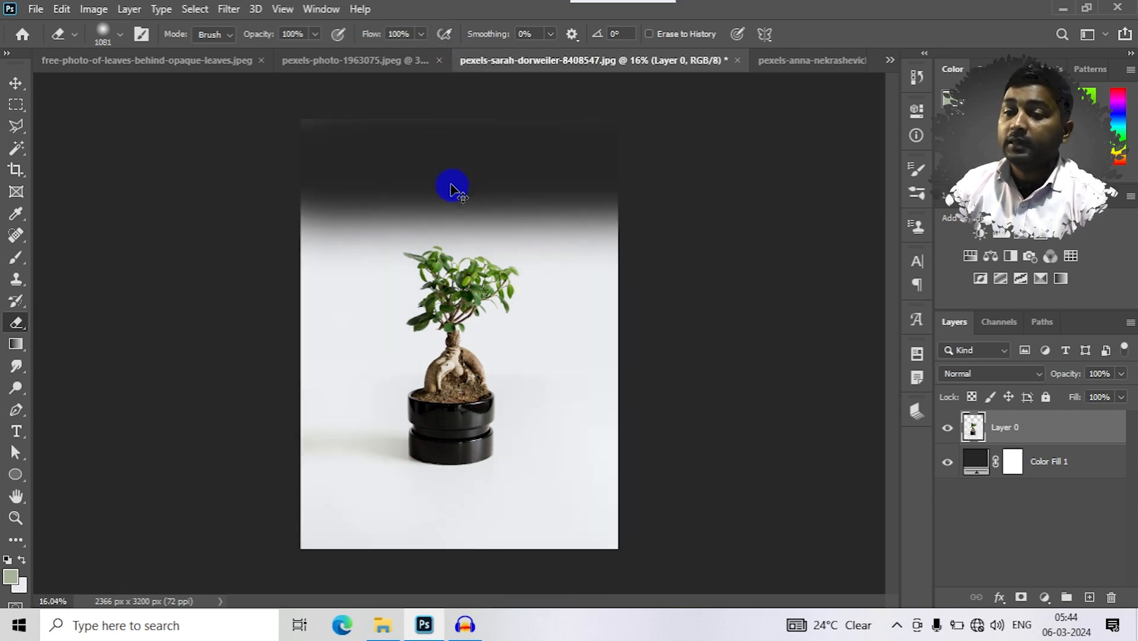
key("ctrl+z")
key("ctrl+z")
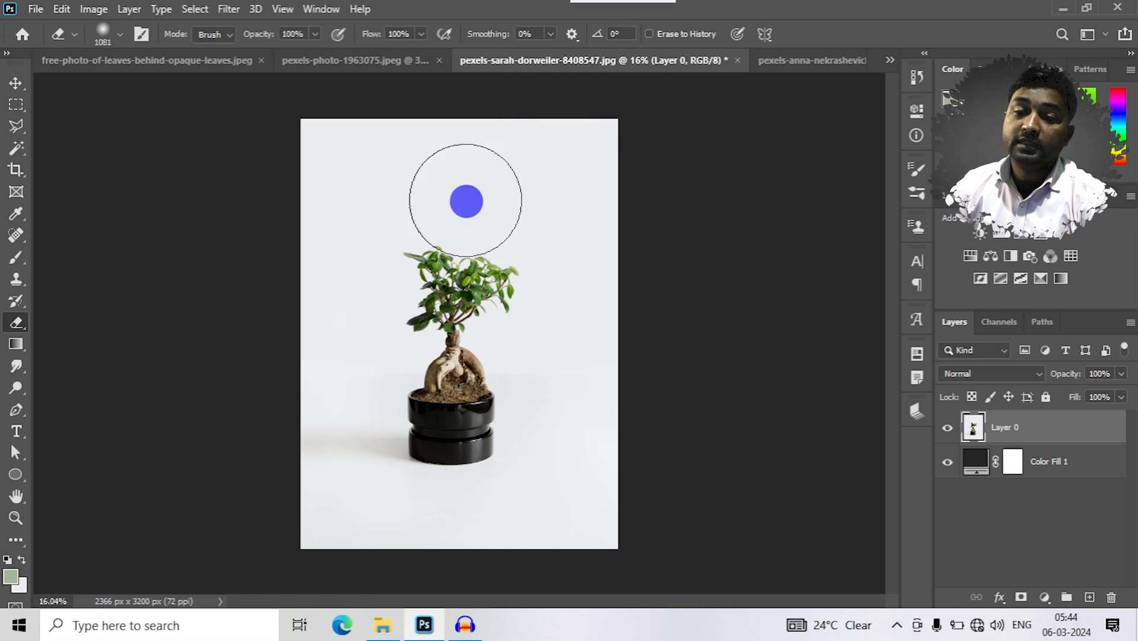
Step: Erase the upper background and foliage, enable Erase to History, and try painting the foliage back, undoing that stroke
mouse_move(307, 148)
left_mouse_down()
mouse_move(663, 152)
mouse_move(650, 180)
mouse_move(411, 175)
mouse_move(285, 200)
mouse_move(305, 199)
mouse_move(481, 315)
mouse_move(490, 248)
mouse_move(656, 218)
mouse_move(658, 242)
mouse_move(416, 271)
mouse_move(502, 233)
mouse_move(650, 266)
left_mouse_up()
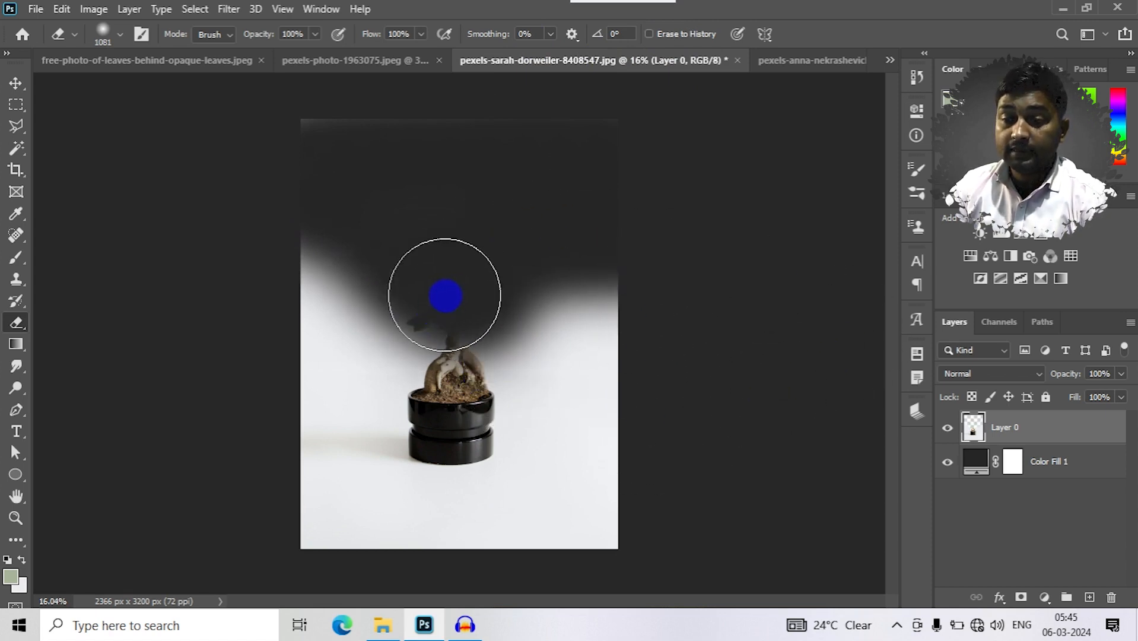
left_click(681, 34)
mouse_move(450, 297)
left_mouse_down()
mouse_move(455, 337)
mouse_move(469, 281)
mouse_move(423, 281)
mouse_move(427, 333)
mouse_move(474, 337)
left_mouse_up()
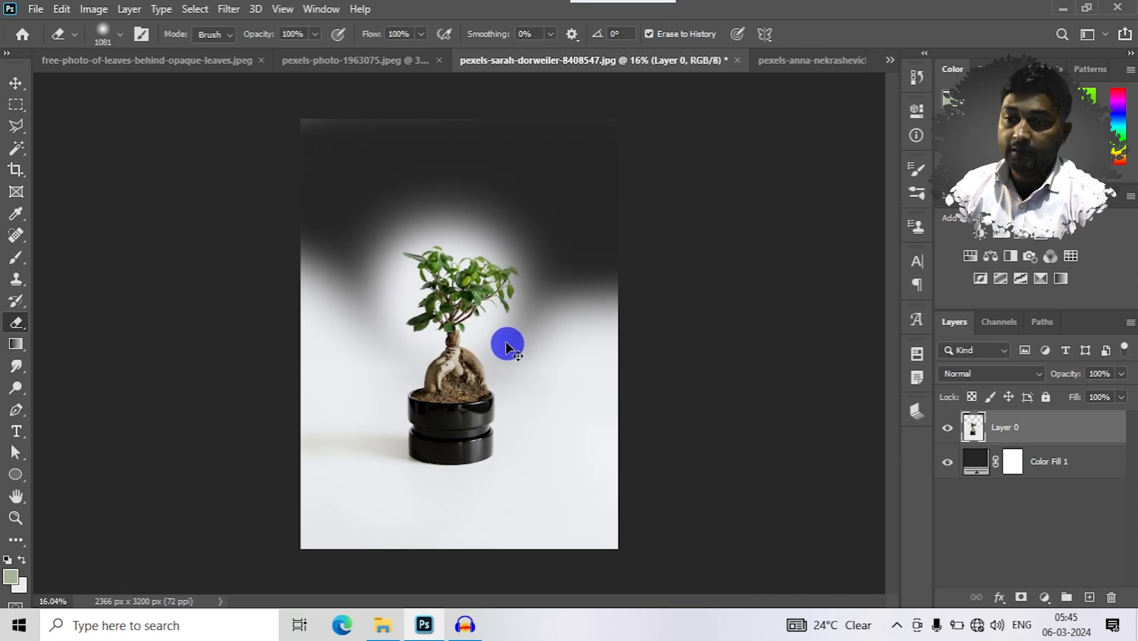
key("ctrl+z")
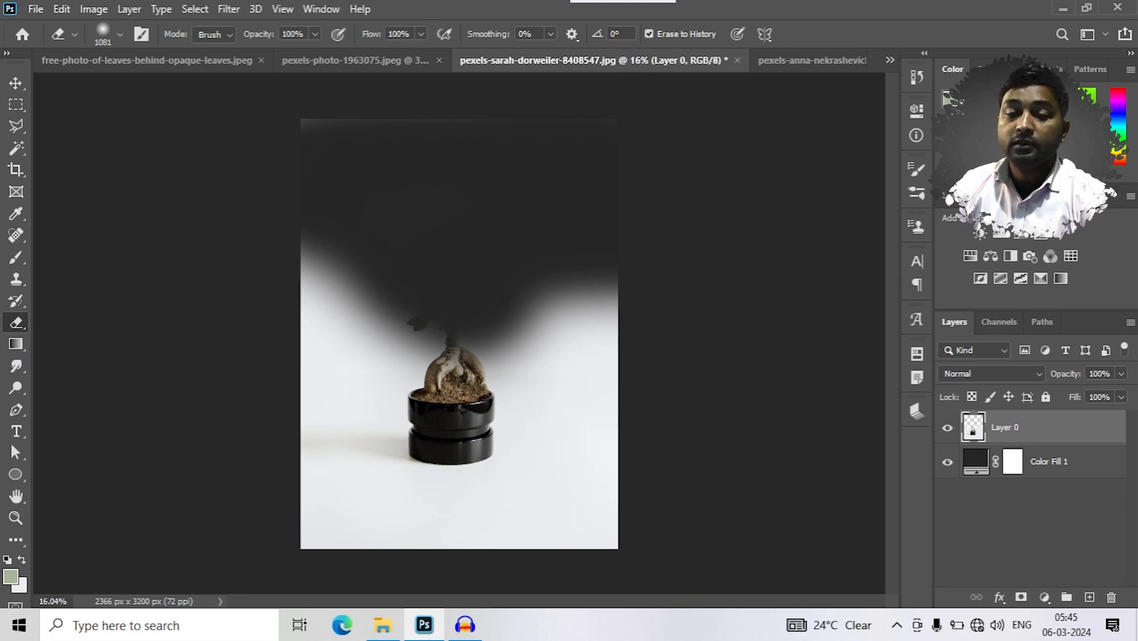
Step: Try restoring the erased foliage using the History Brush enlarged to 558, and undo the stroke
left_click(21, 304)
right_click(20, 299)
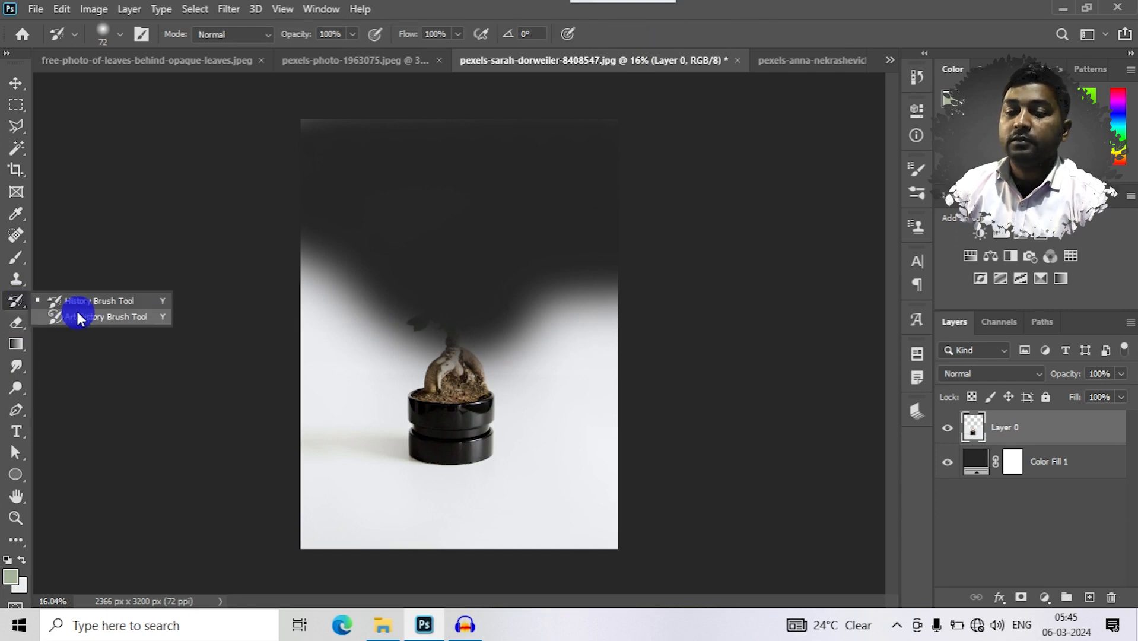
left_click(93, 298)
right_click(446, 305, "alt")
mouse_move(469, 285)
left_mouse_down()
mouse_move(448, 316)
mouse_move(410, 331)
mouse_move(401, 294)
mouse_move(490, 280)
mouse_move(499, 337)
mouse_move(407, 337)
left_mouse_up()
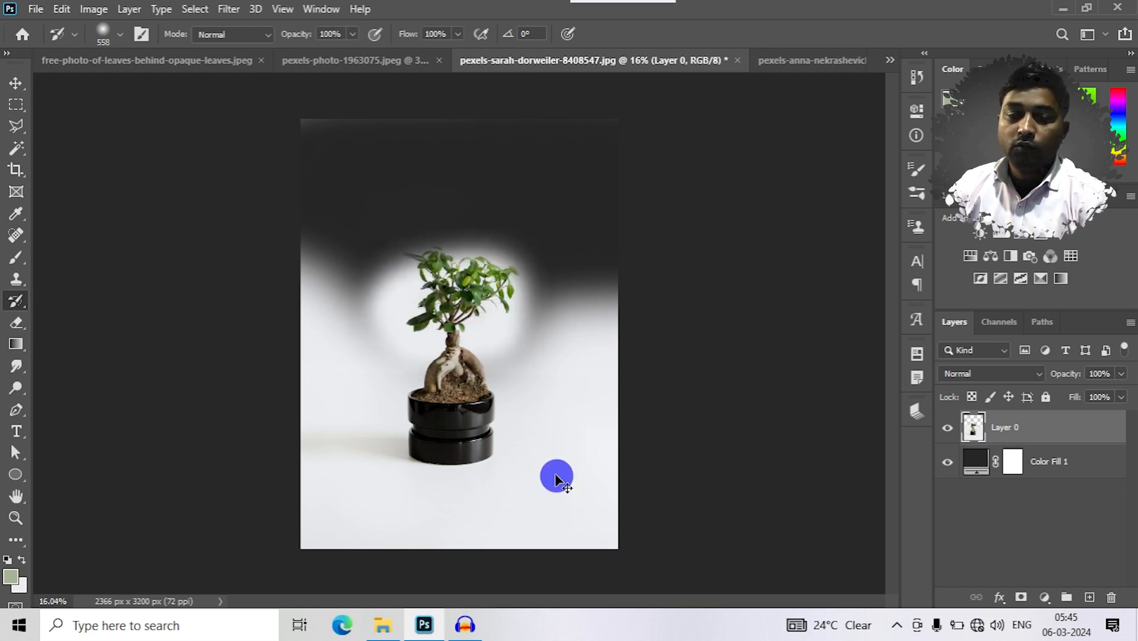
key("ctrl+z")
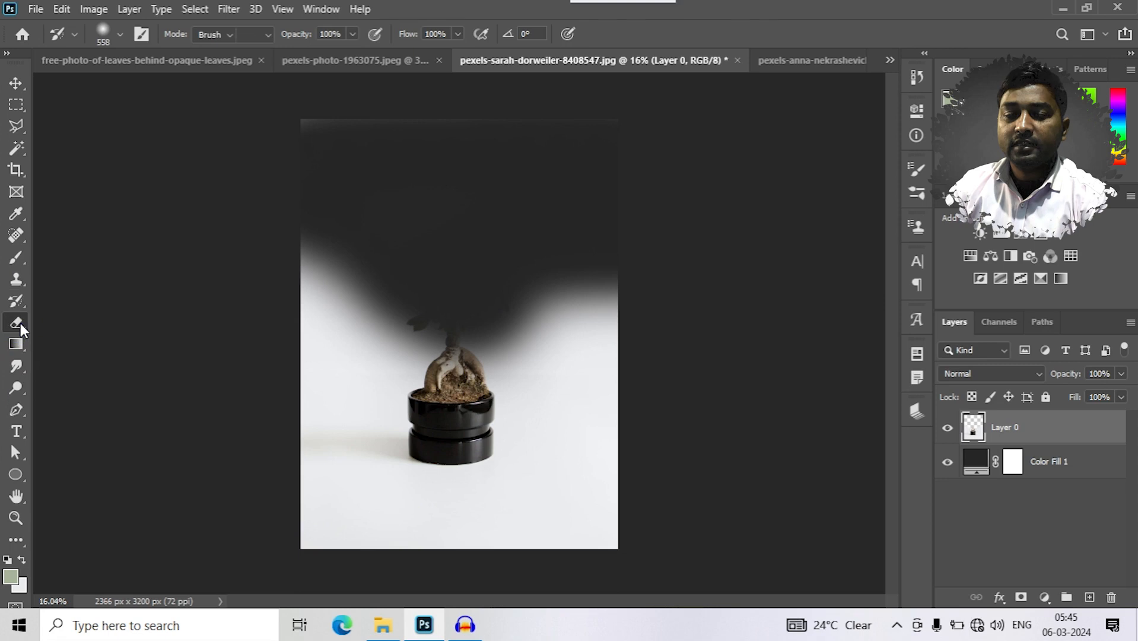
Step: Return to the Eraser with Erase to History enabled and paint back the foliage and its surrounding background
left_click(20, 323)
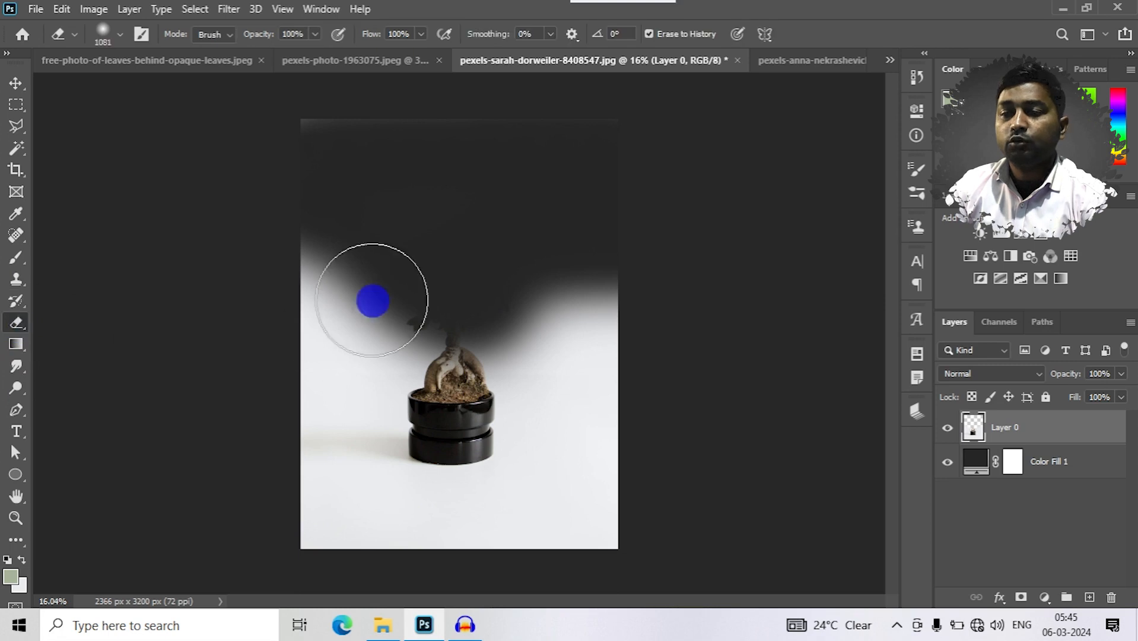
left_click(649, 34)
mouse_move(469, 309)
left_mouse_down()
mouse_move(465, 275)
mouse_move(556, 287)
mouse_move(360, 297)
mouse_move(527, 298)
left_mouse_up()
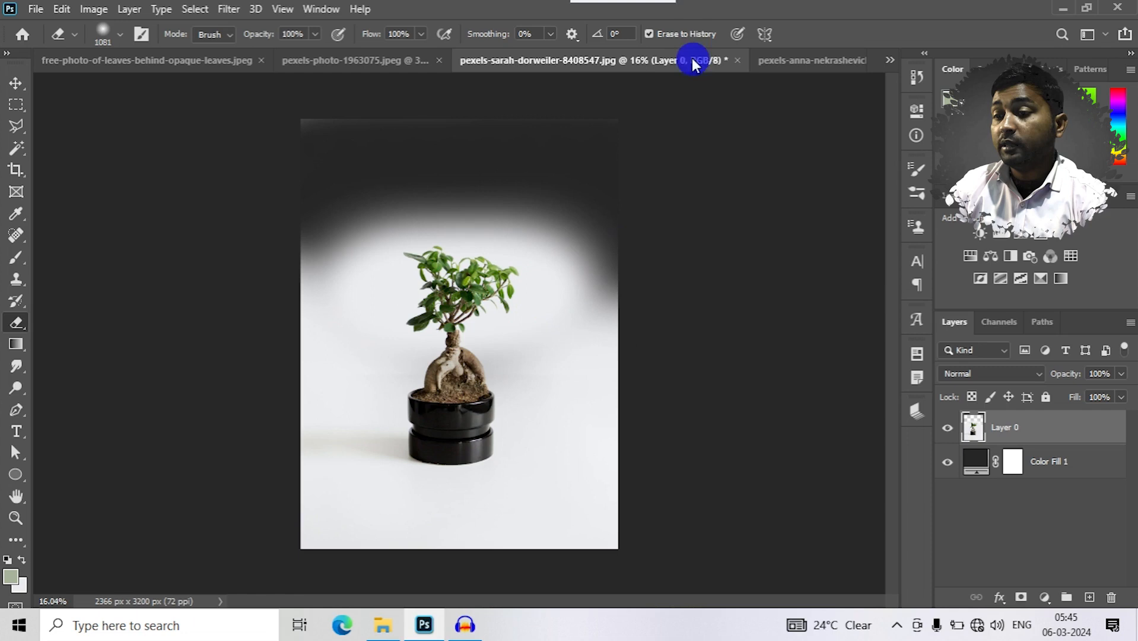
left_click_drag(590, 401, 576, 361)
mouse_move(558, 525)
left_mouse_down()
mouse_move(498, 548)
mouse_move(297, 518)
mouse_move(355, 424)
mouse_move(376, 117)
mouse_move(665, 61)
left_mouse_up()
Step: Erase the background around the plant with Erase to History off, and restore most of it with the option on
left_click(652, 34)
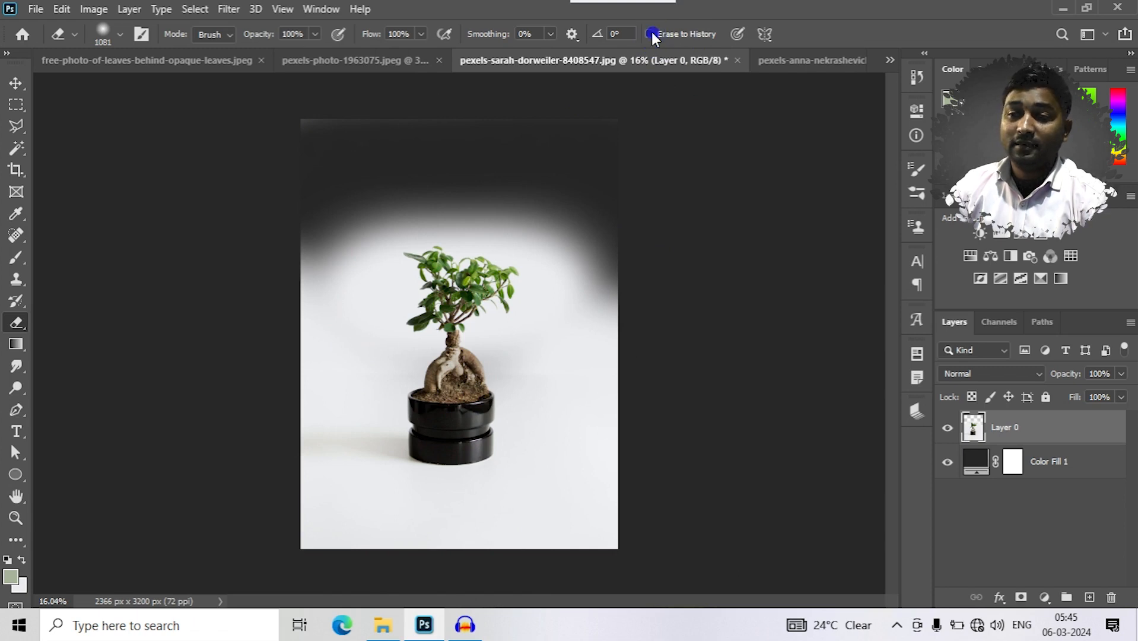
mouse_move(541, 441)
left_mouse_down()
mouse_move(563, 325)
mouse_move(561, 528)
mouse_move(302, 543)
mouse_move(363, 536)
mouse_move(653, 427)
mouse_move(624, 202)
left_mouse_up()
mouse_move(635, 455)
left_mouse_down()
mouse_move(511, 556)
mouse_move(331, 511)
mouse_move(333, 249)
mouse_move(356, 188)
left_mouse_up()
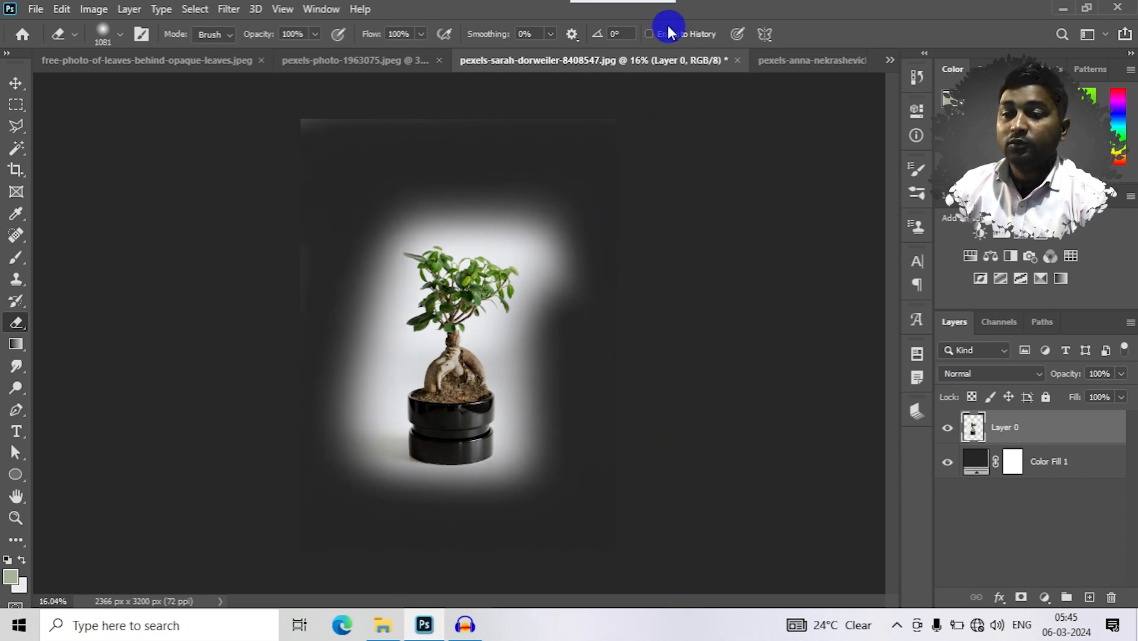
mouse_move(573, 368)
left_mouse_down()
mouse_move(323, 280)
mouse_move(315, 534)
mouse_move(666, 541)
mouse_move(692, 466)
left_mouse_up()
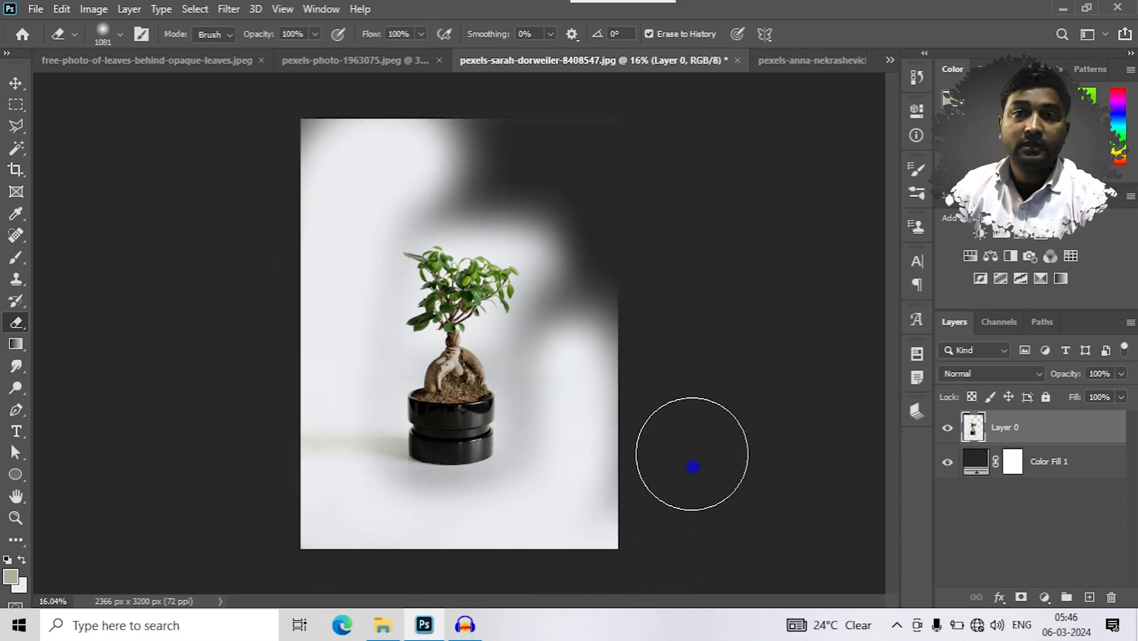